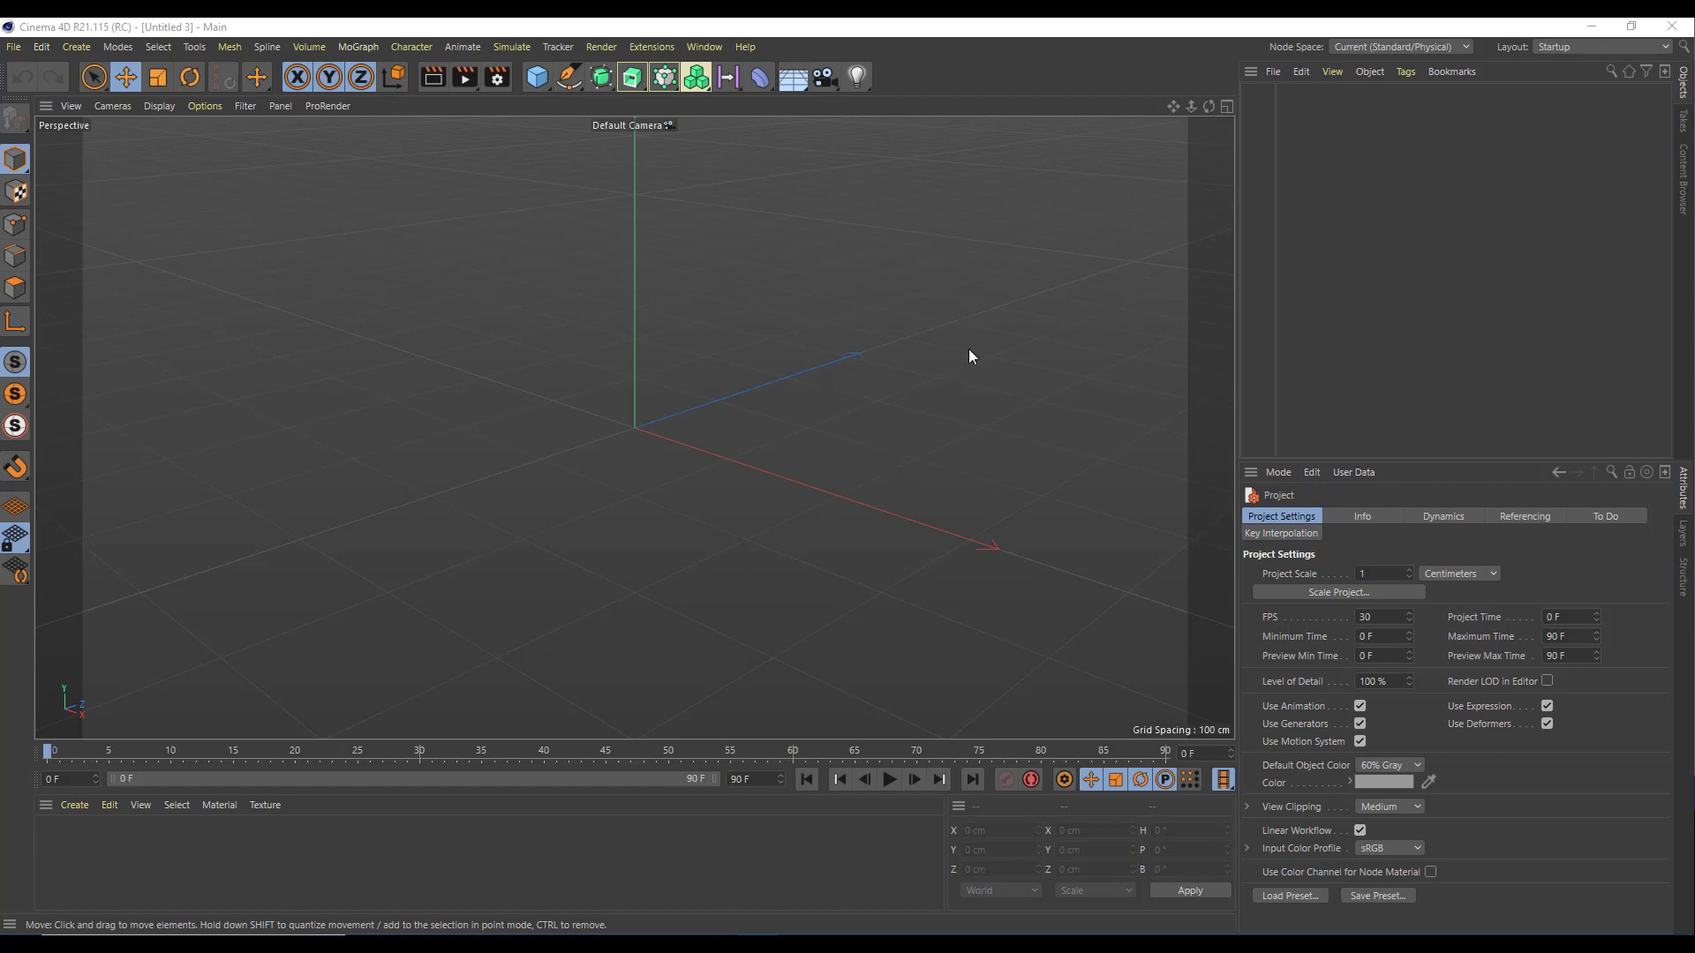
# - Load the swirl pattern image from the Desktop's New folder as the Front viewport's background picture
pyautogui.middleClick(858, 347)
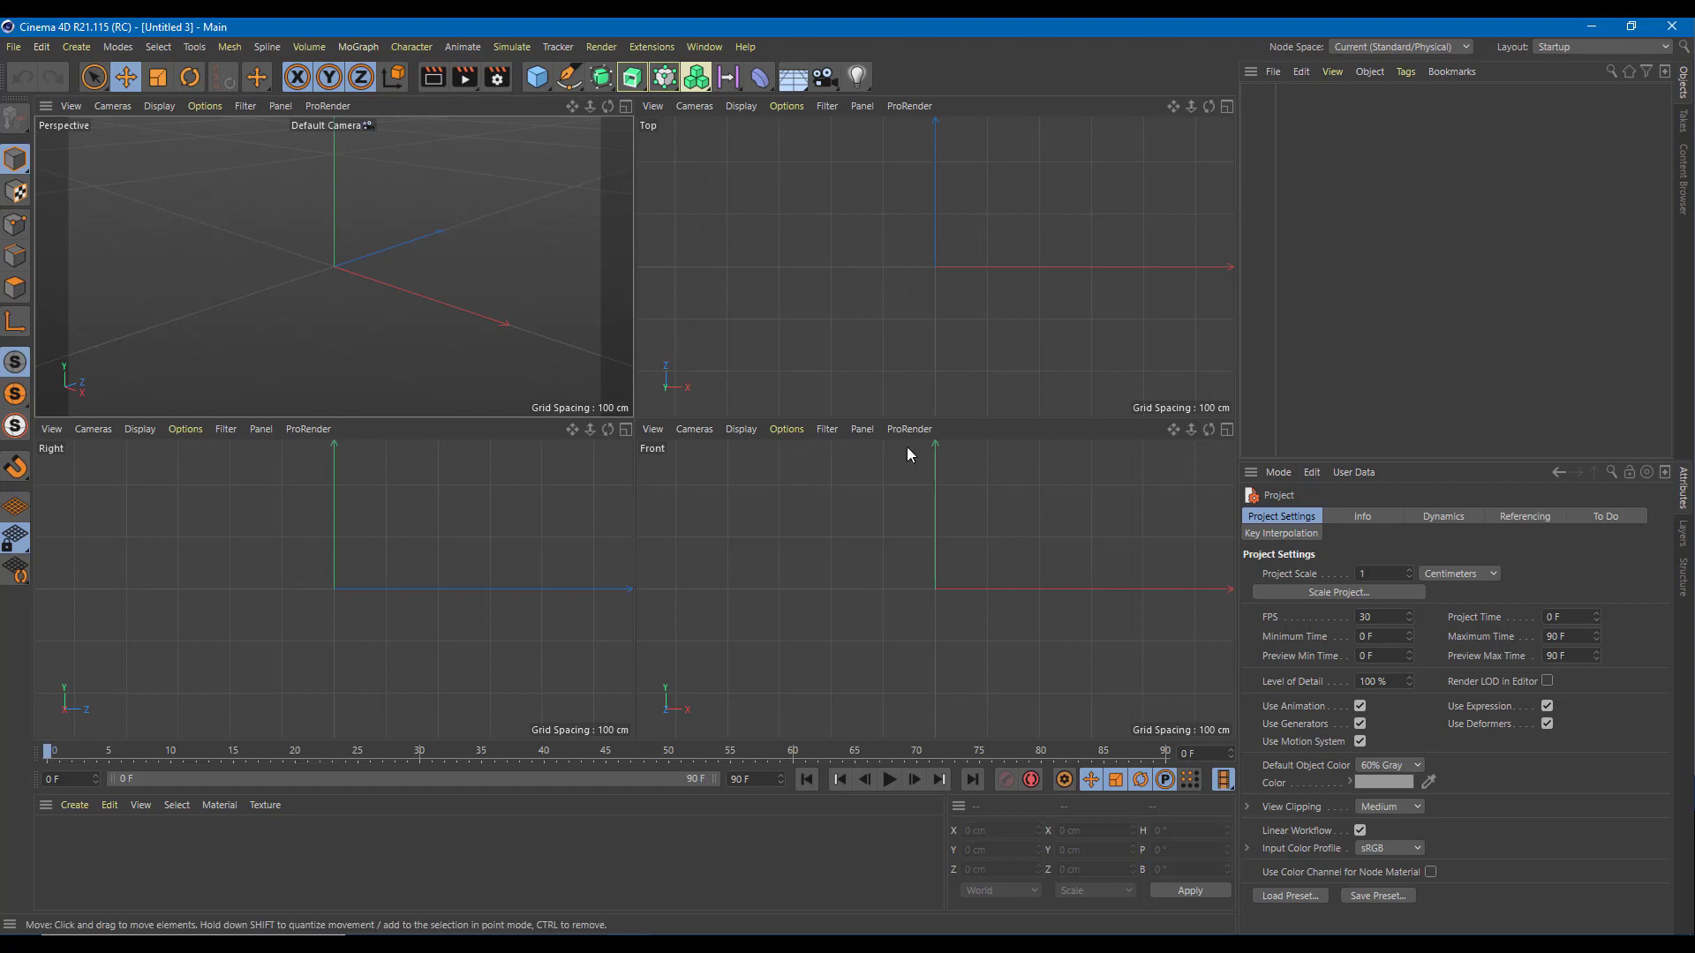
pyautogui.middleClick(977, 512)
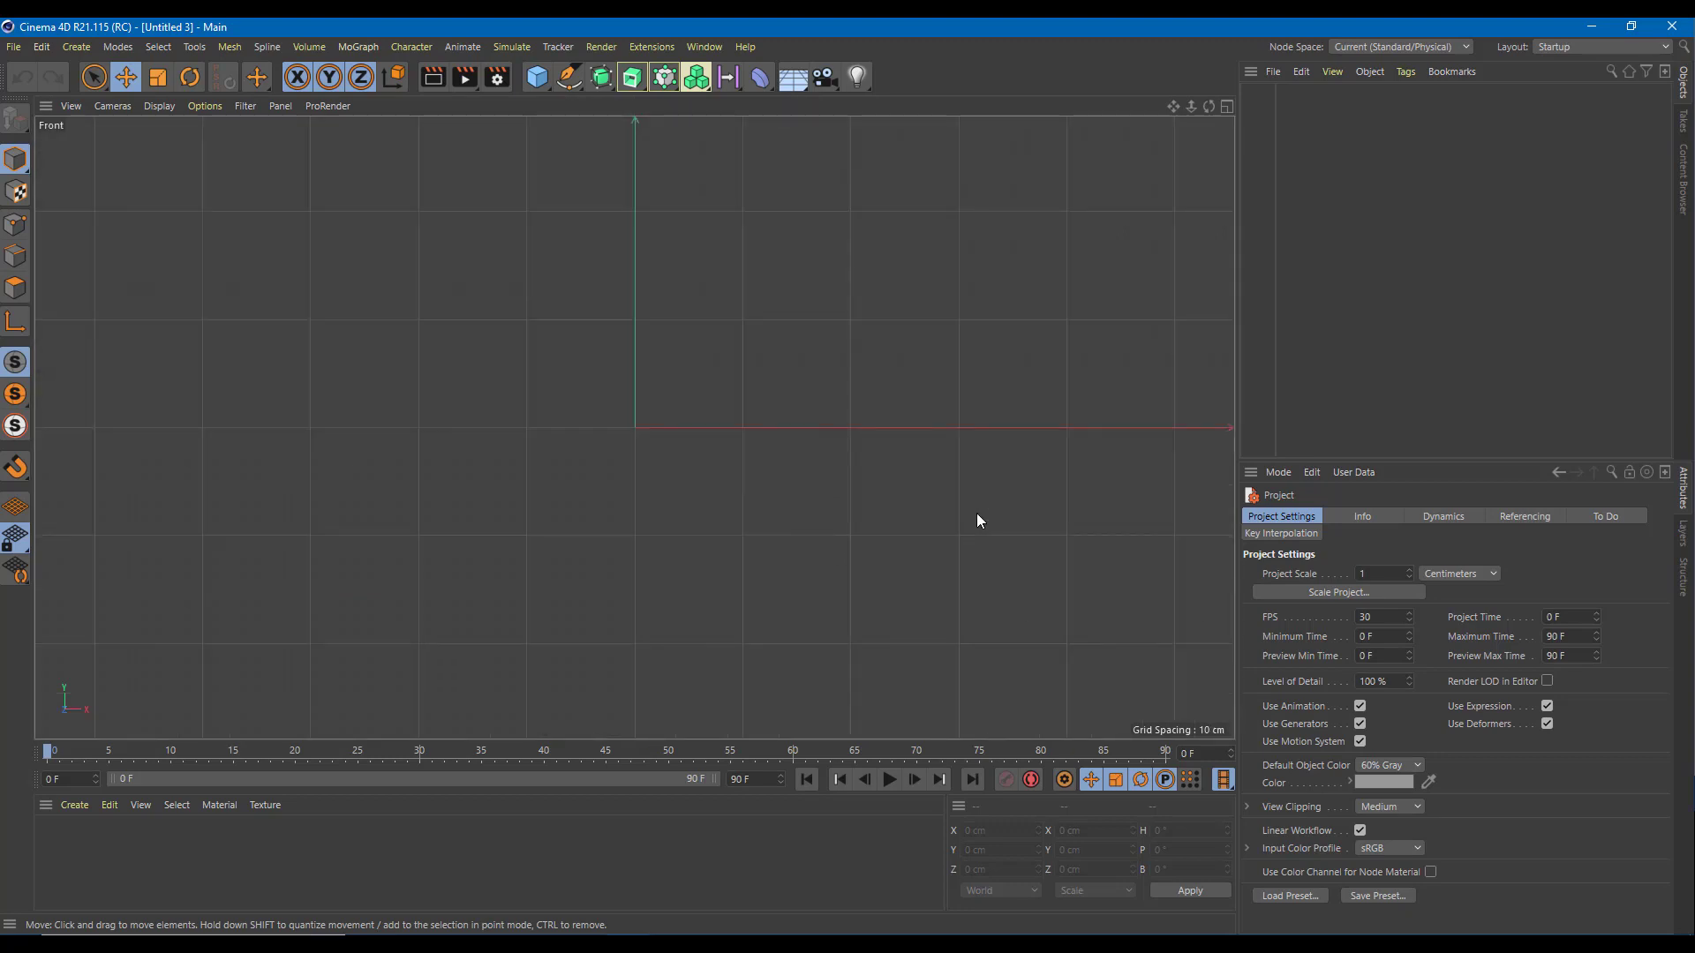
pyautogui.click(201, 115)
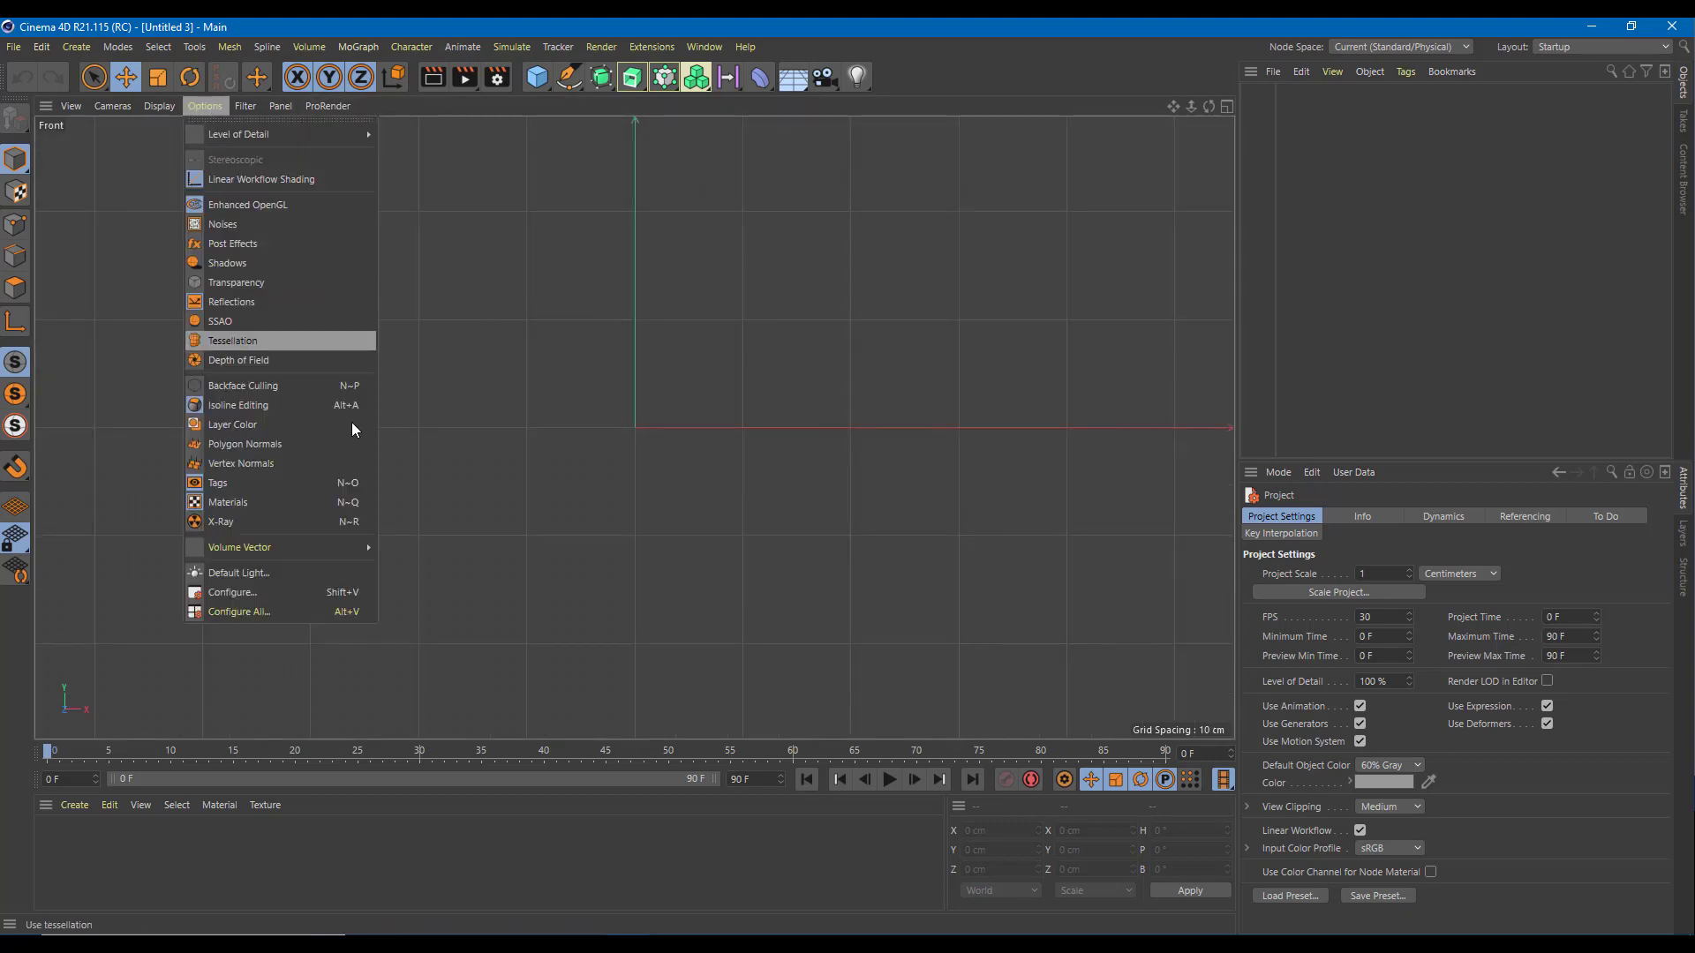
pyautogui.click(307, 597)
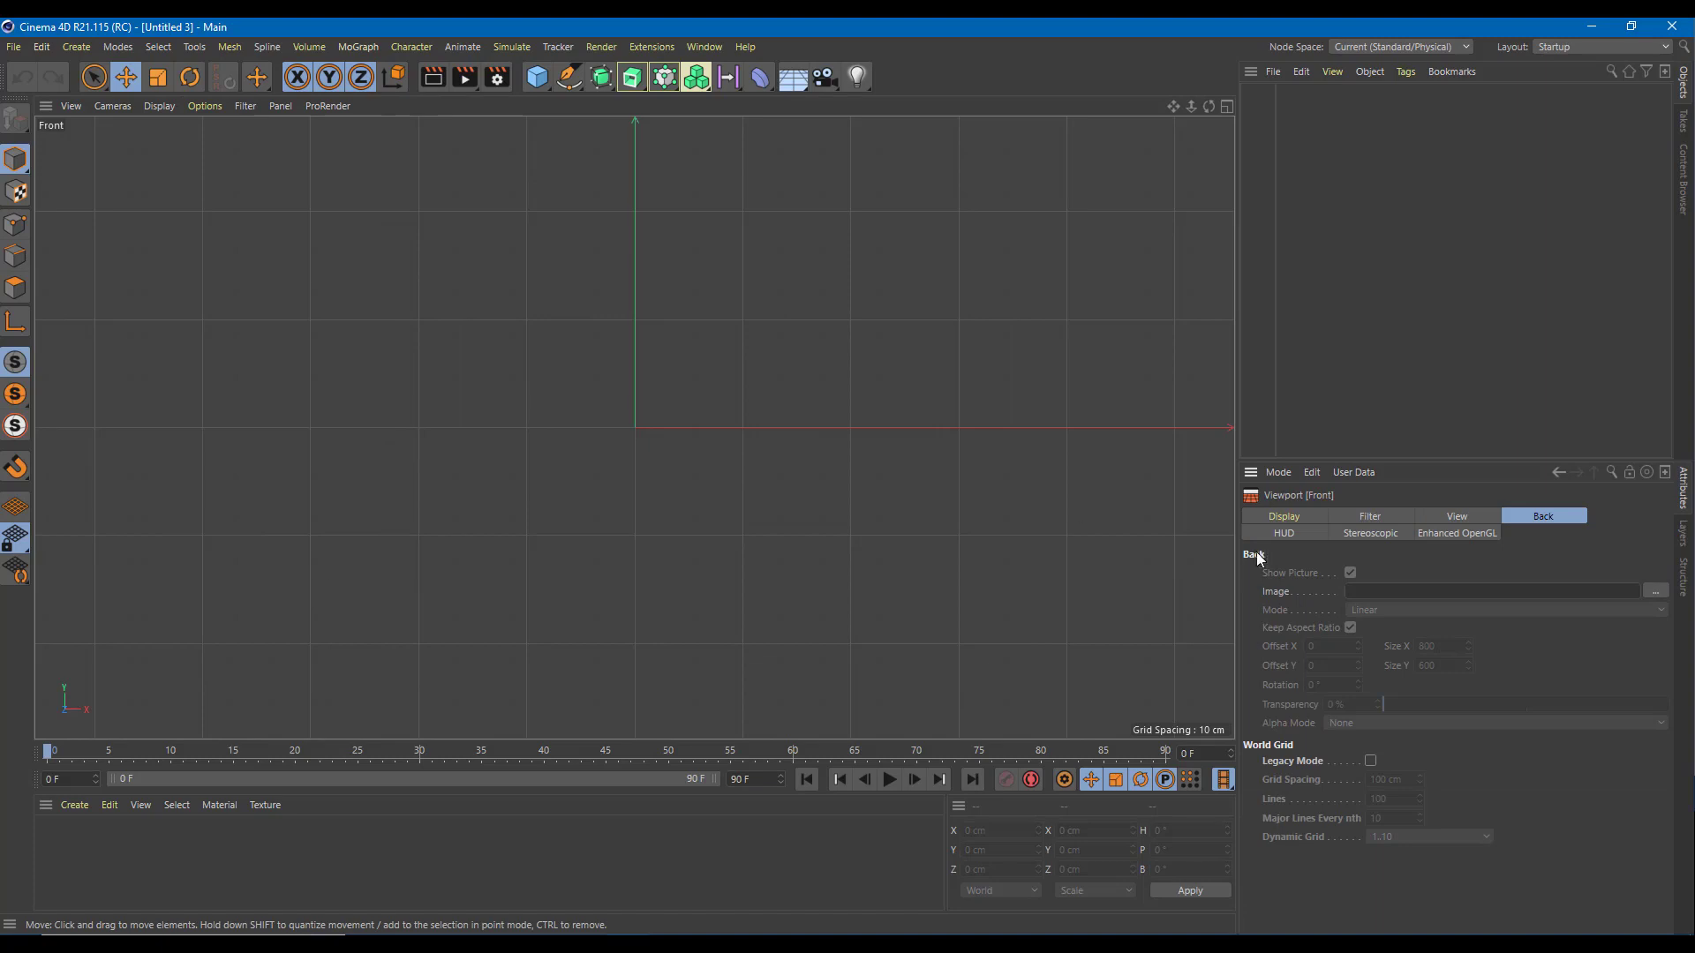
pyautogui.click(1656, 591)
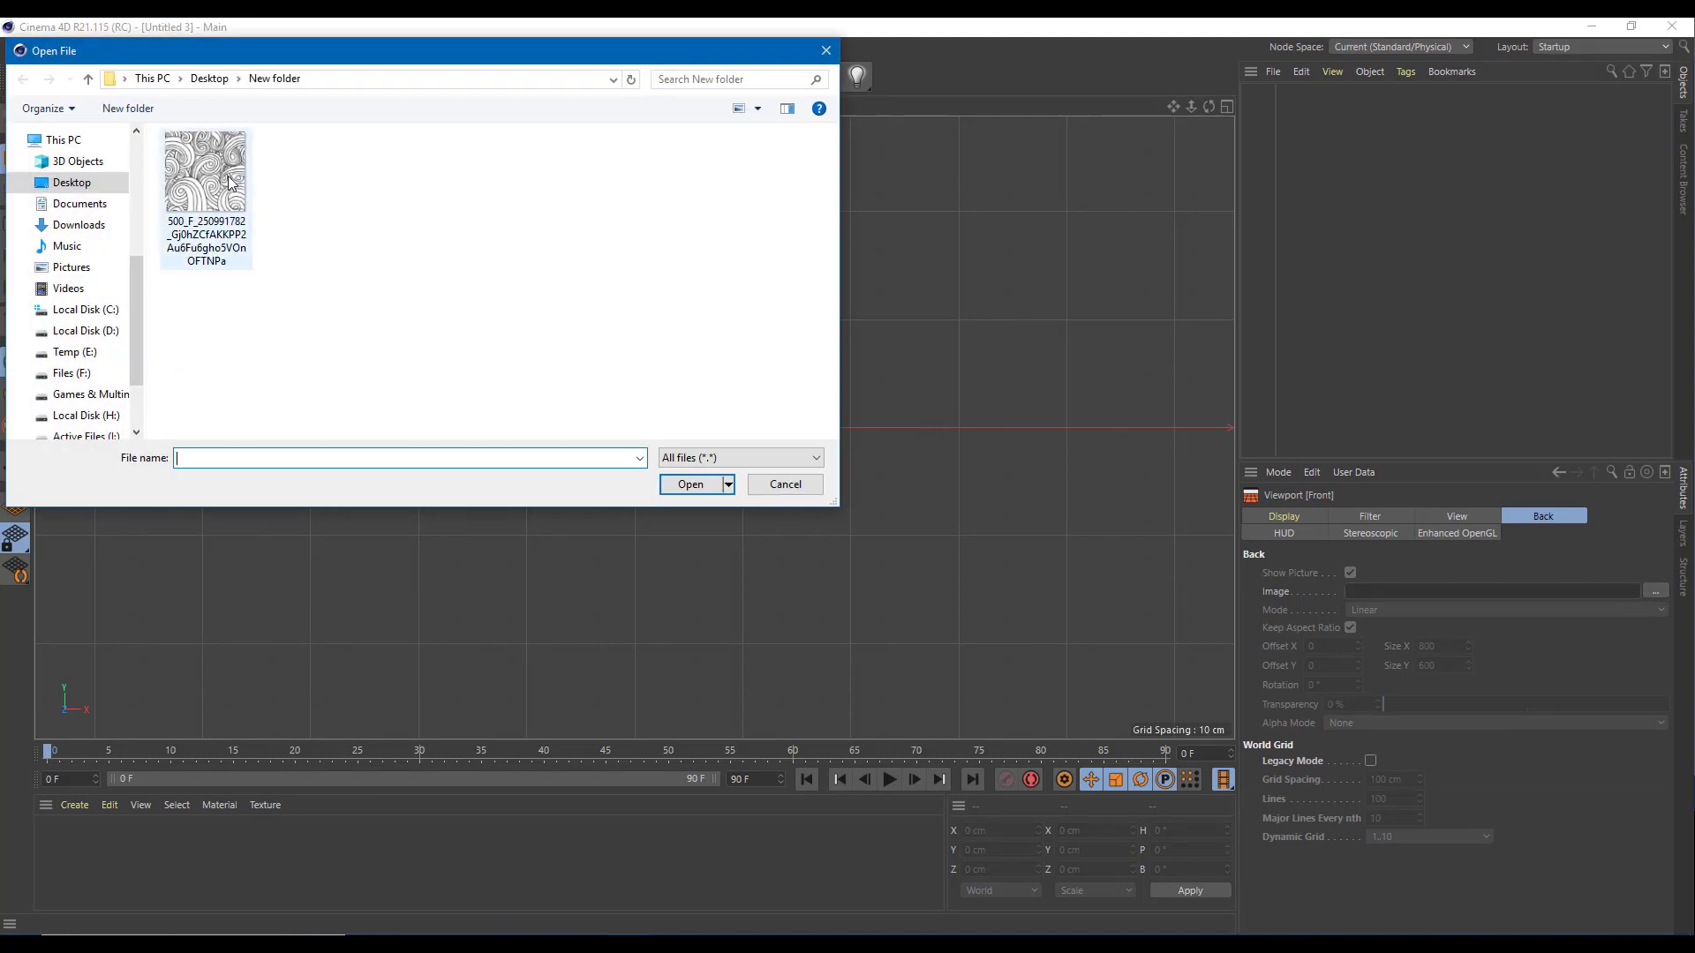
pyautogui.click(230, 182)
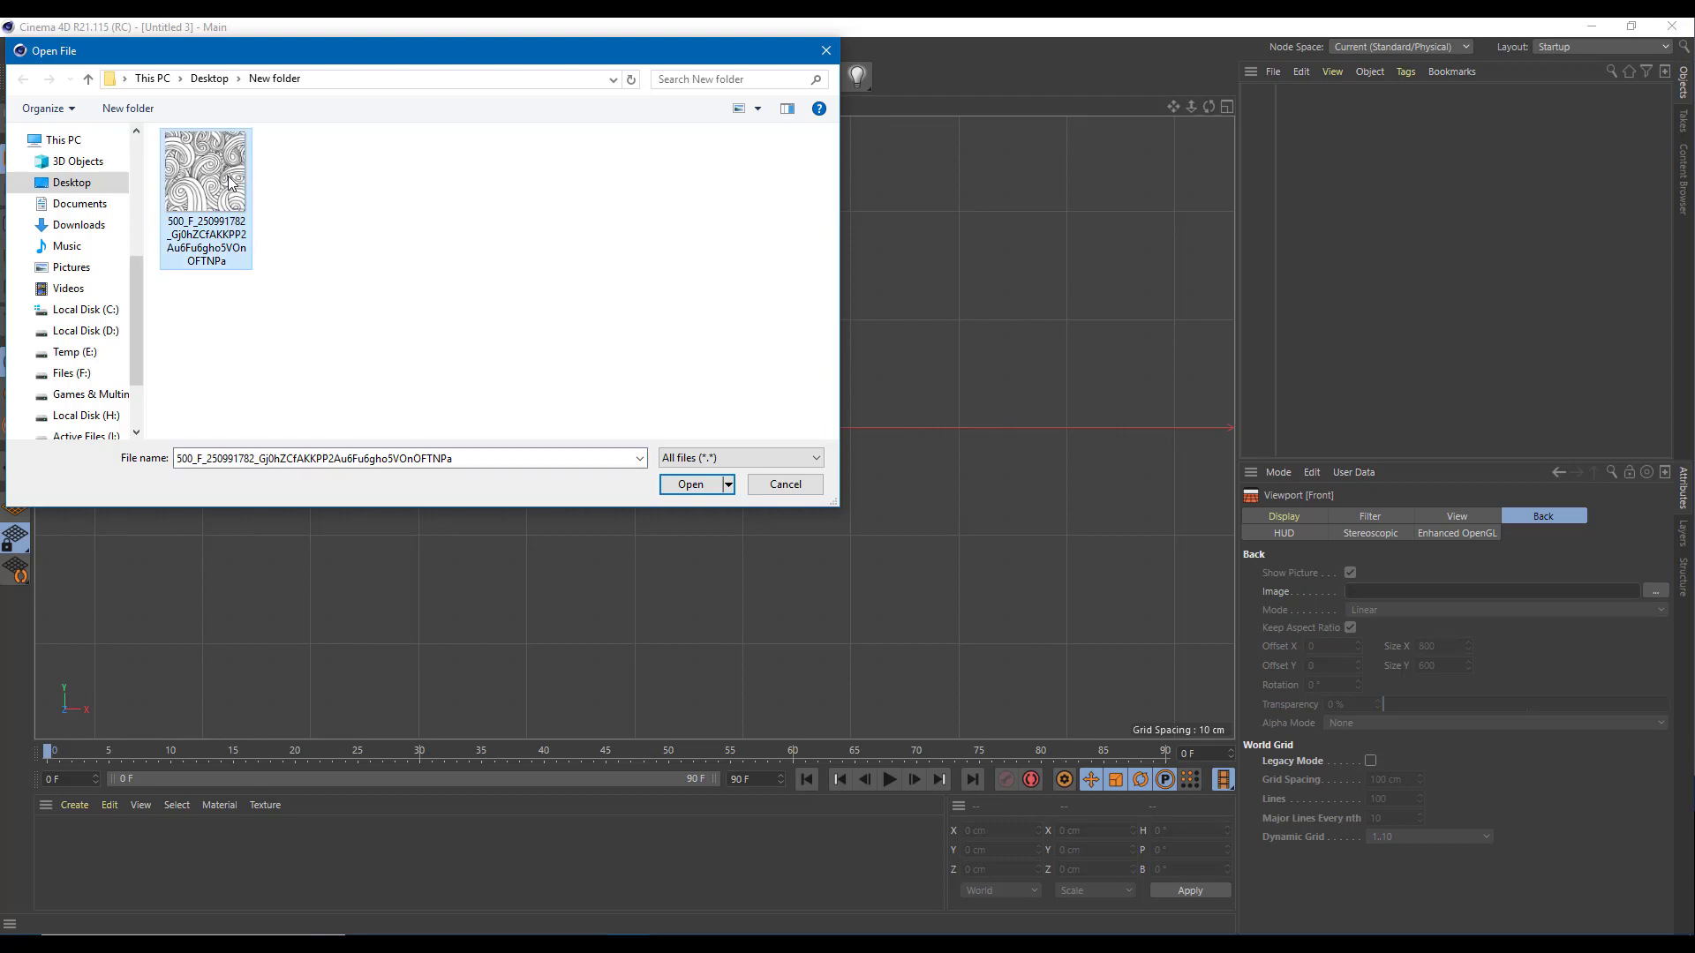
pyautogui.click(689, 485)
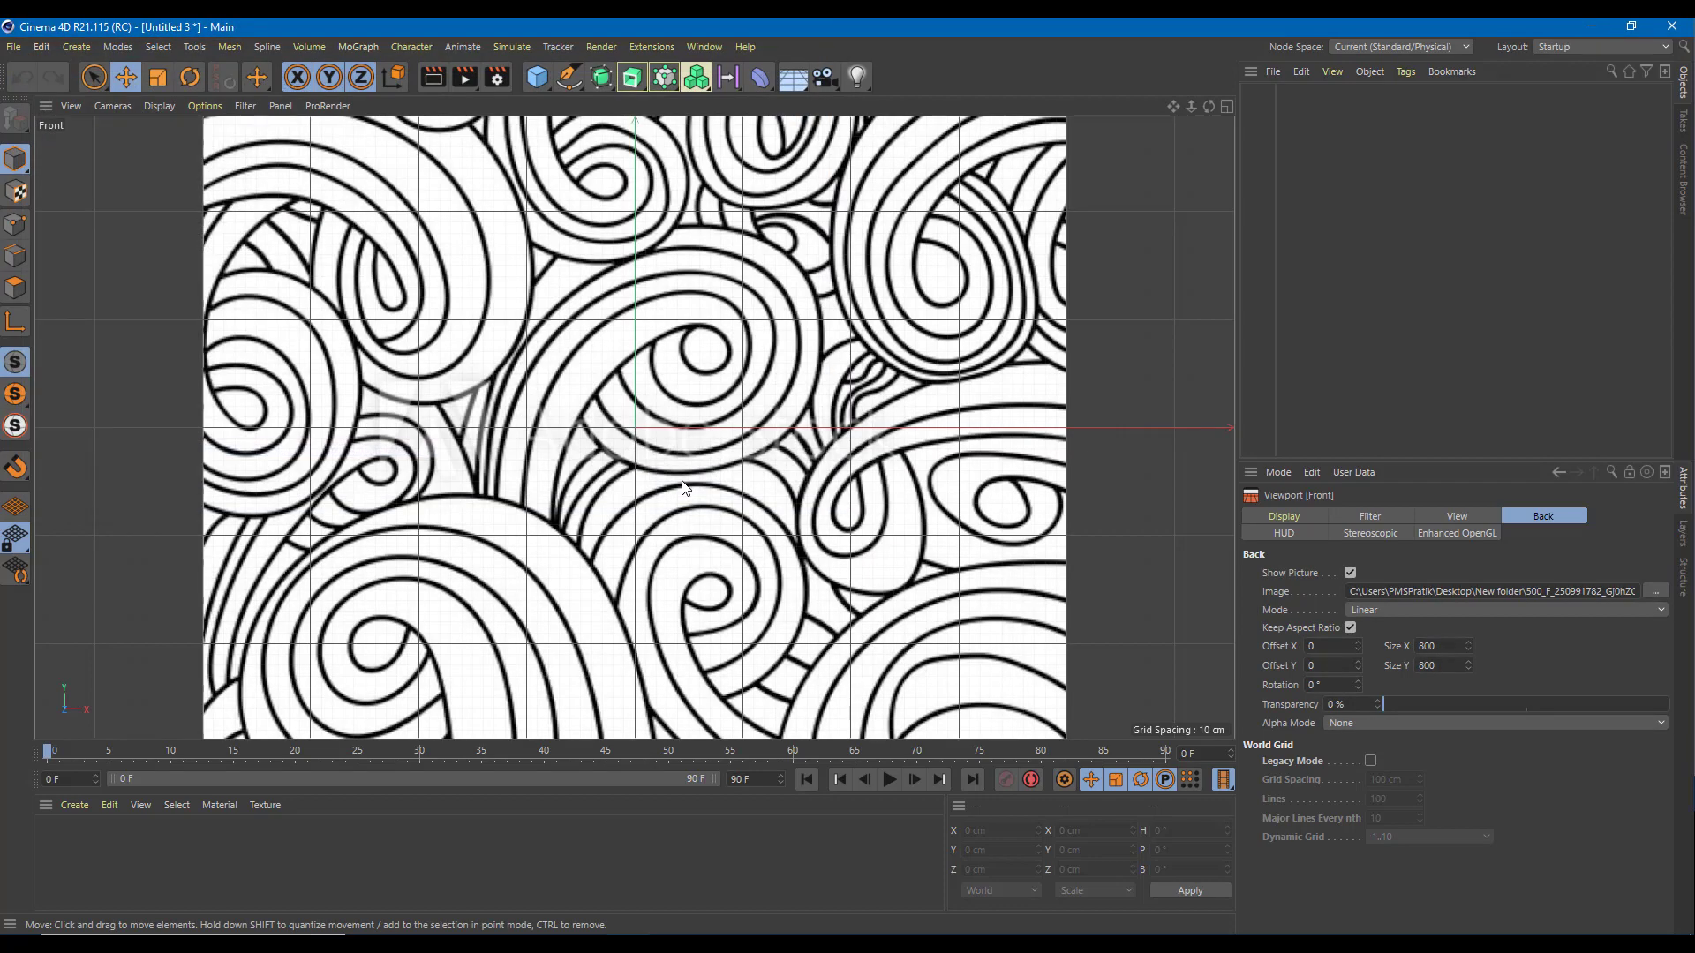
# - Set the background picture to offset X -23, offset Y 40, rotation -11°, size 880 by 880 and transparency 76%
pyautogui.scroll(-5, 686, 487)
pyautogui.scroll(3, 687, 488)
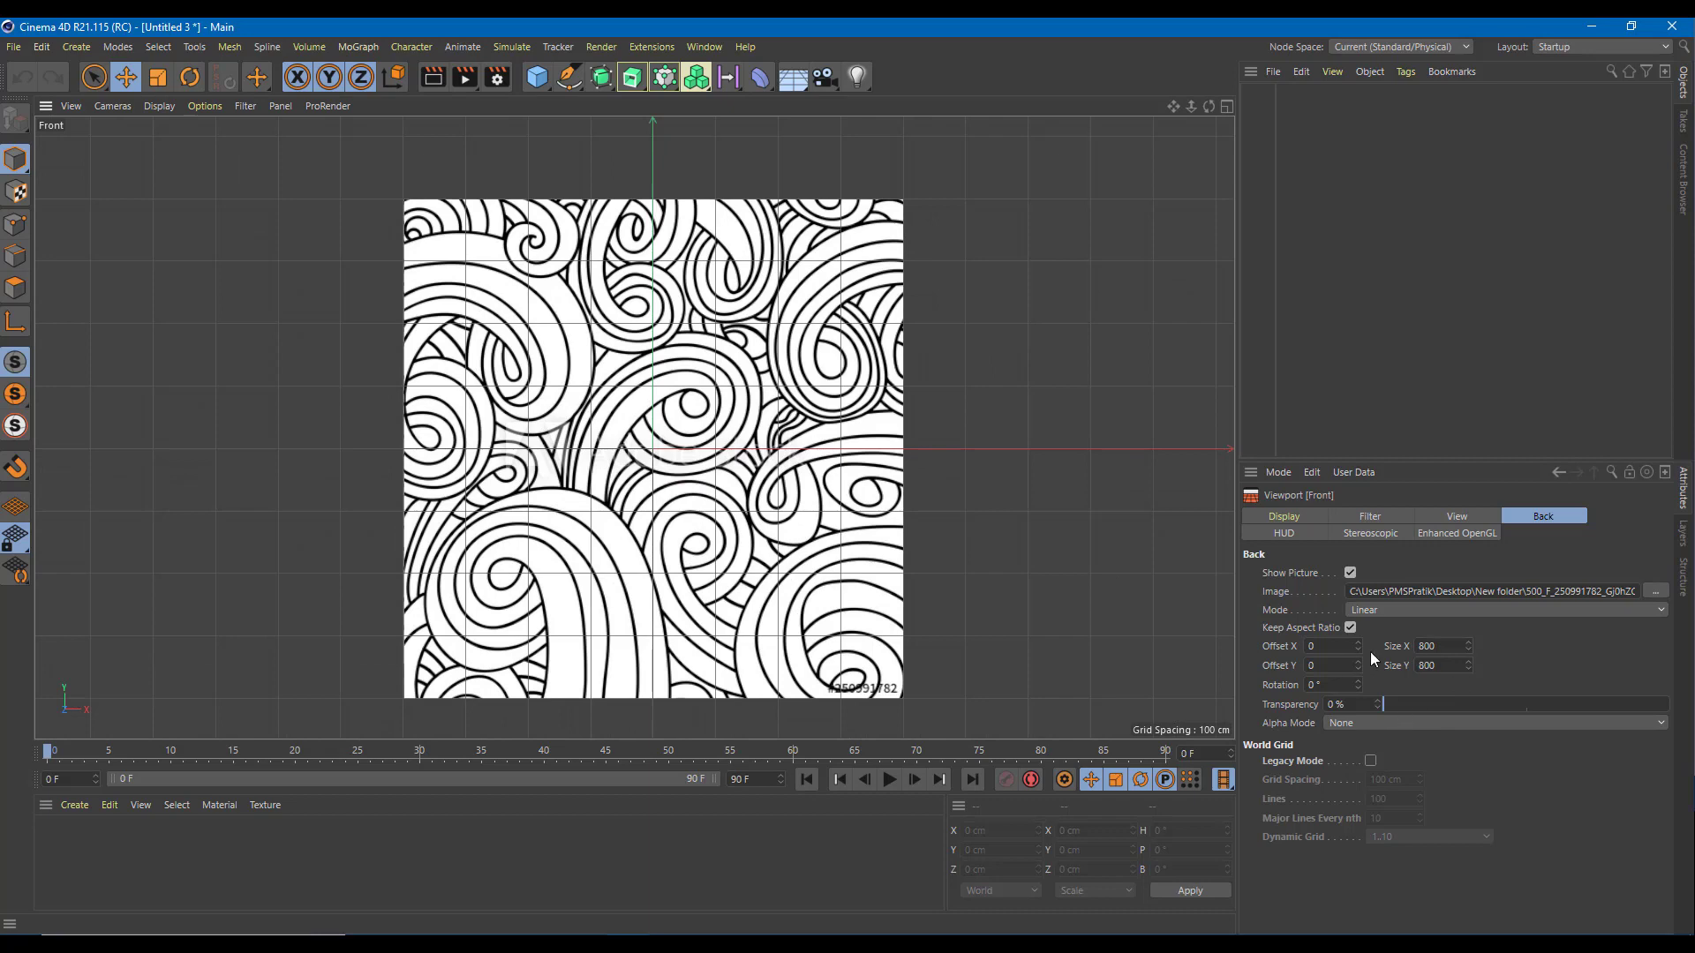
pyautogui.moveTo(1357, 649); pyautogui.dragTo(1367, 690)
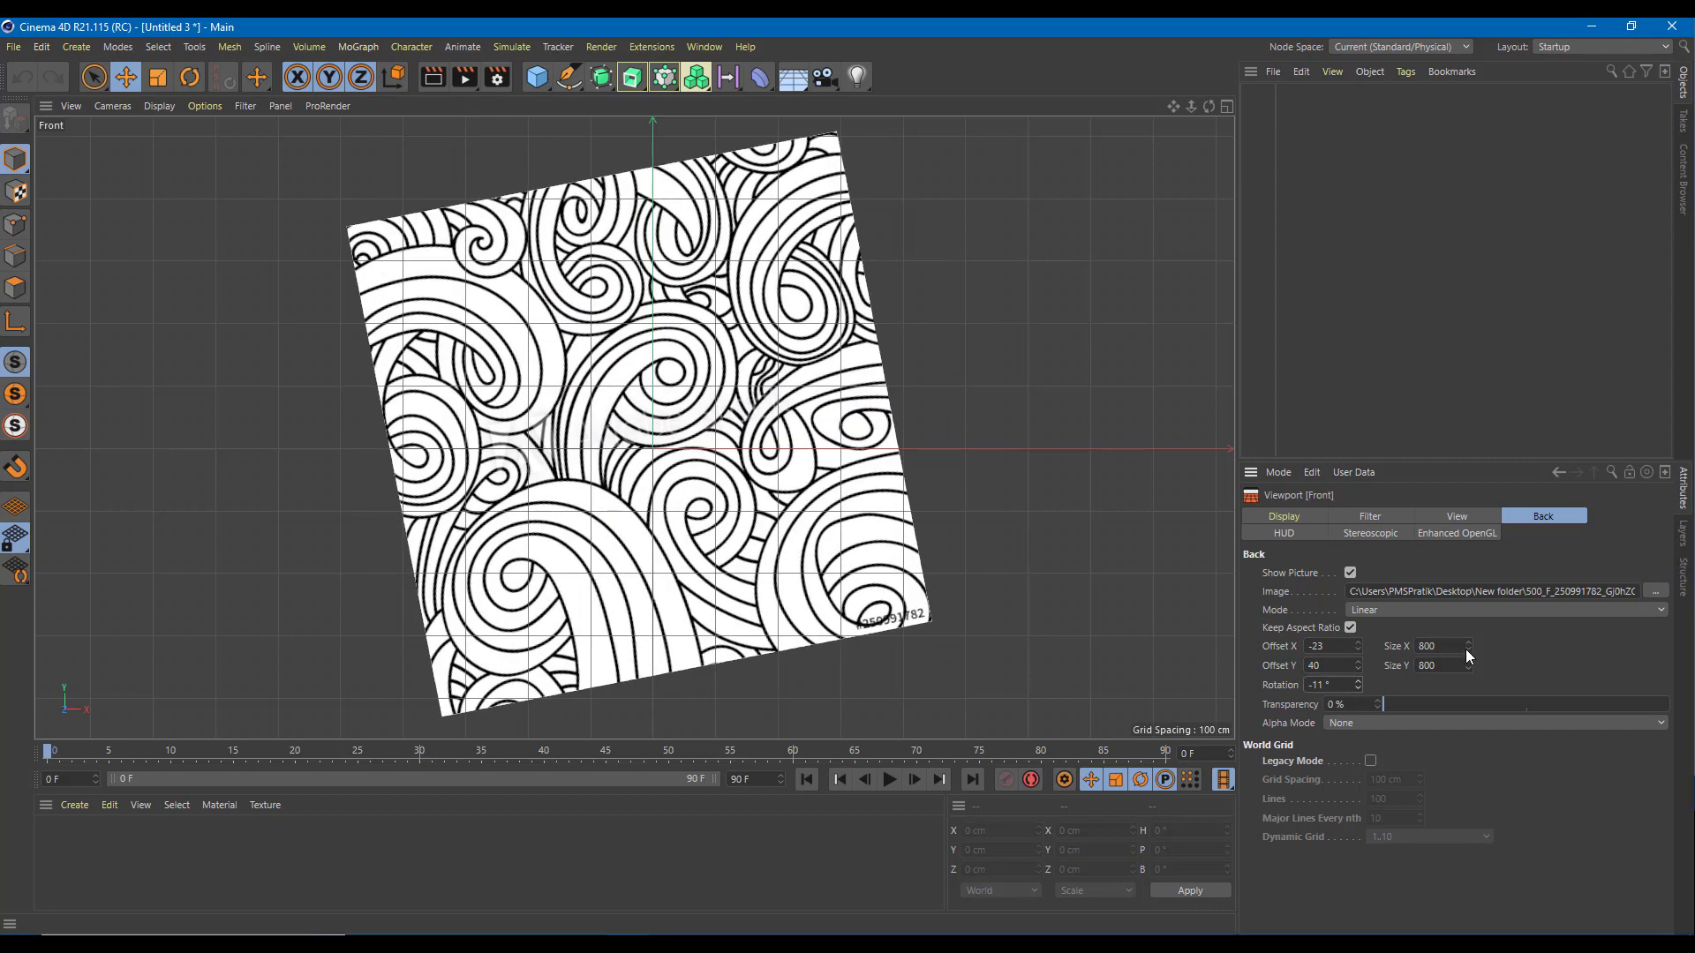
pyautogui.moveTo(1467, 652); pyautogui.dragTo(1468, 738)
pyautogui.moveTo(1467, 669); pyautogui.dragTo(1607, 701)
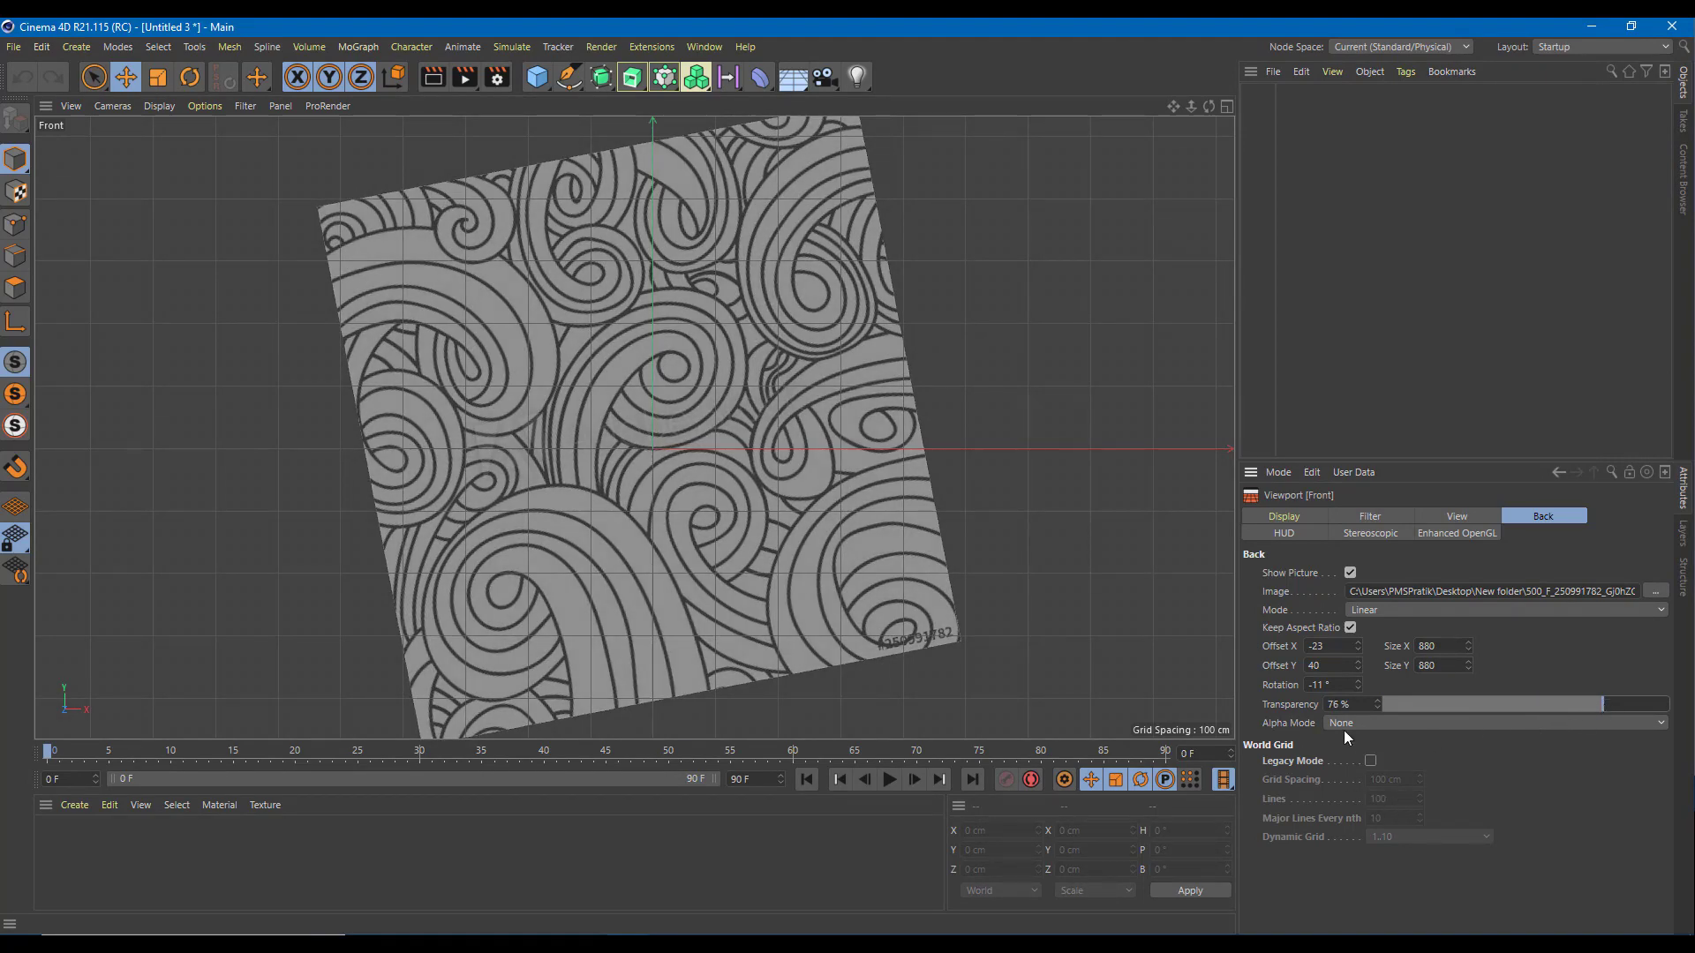
# - Using the Polygon Pen in Points mode, trace the central swirl's outer edge from the stem's lower end up to the crest
pyautogui.scroll(5, 666, 383)
pyautogui.scroll(-2, 665, 380)
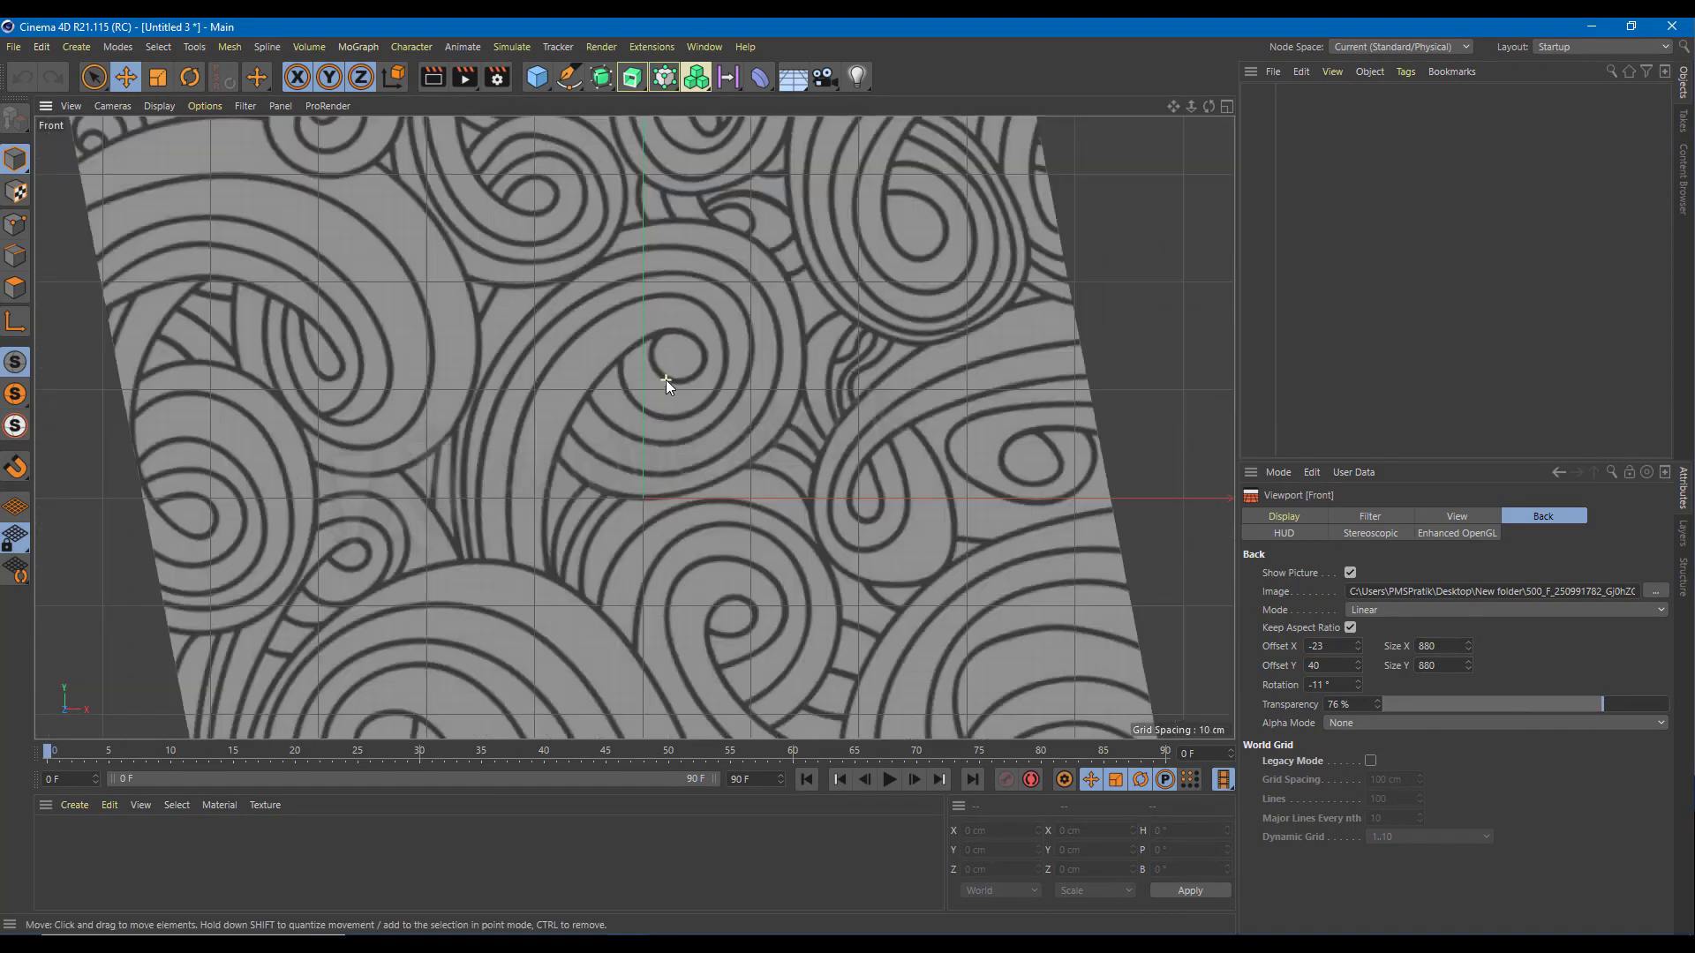
pyautogui.scroll(3, 630, 344)
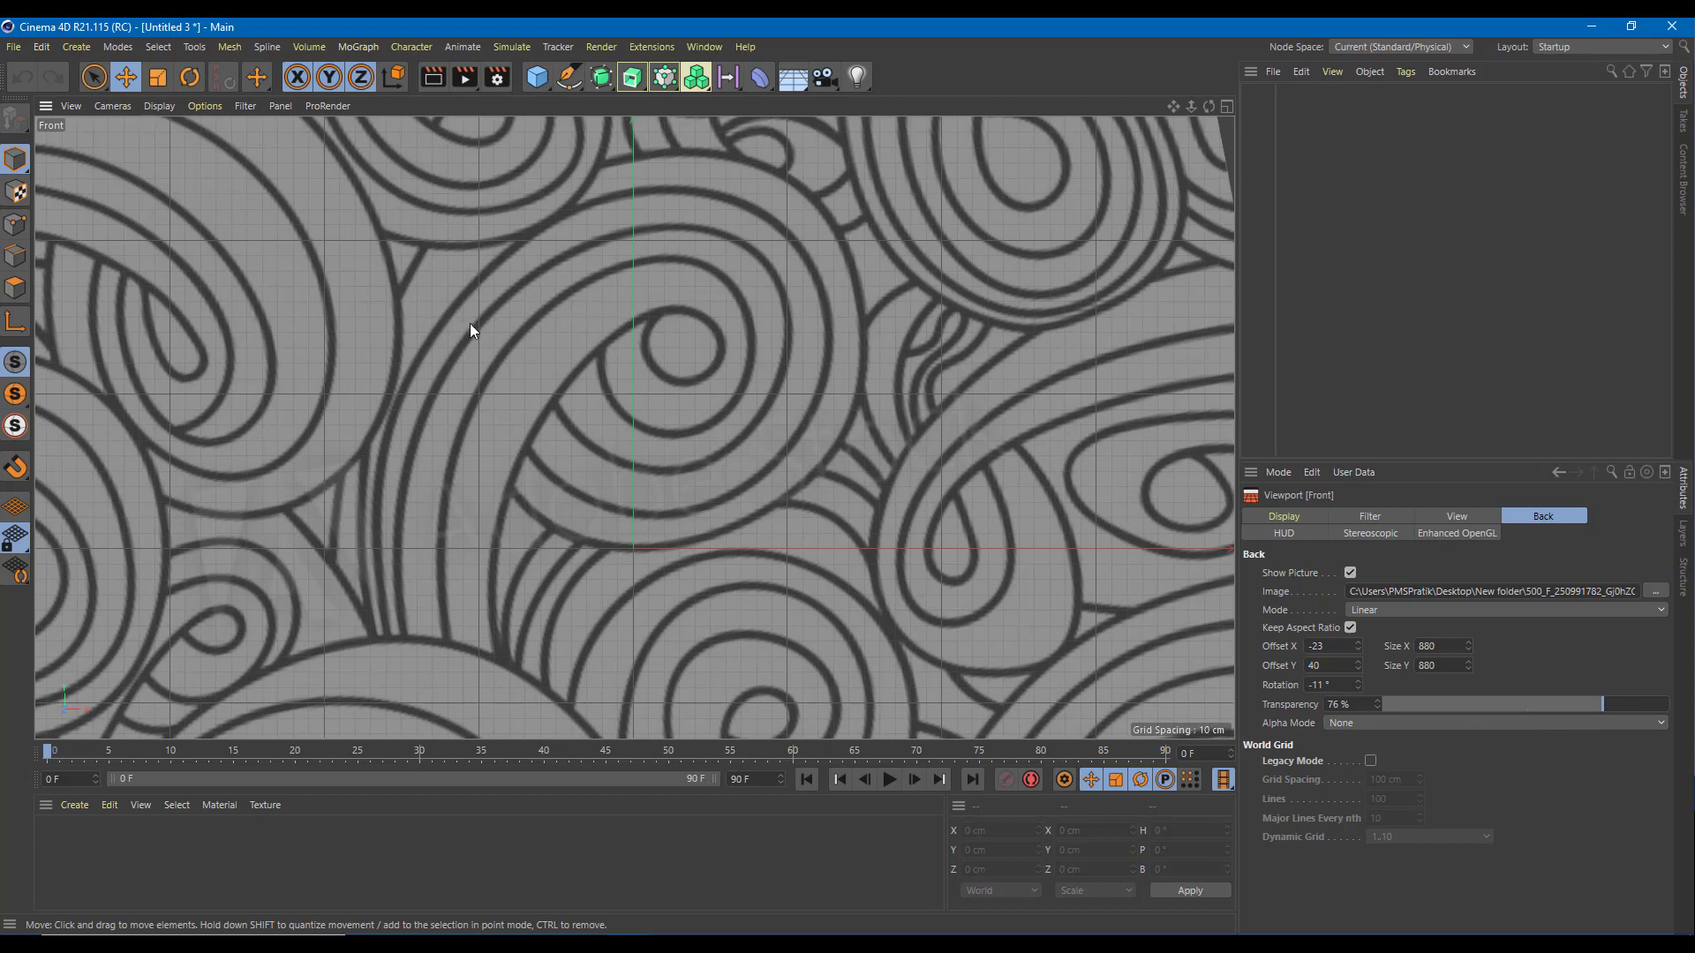
pyautogui.click(224, 46)
pyautogui.click(224, 49)
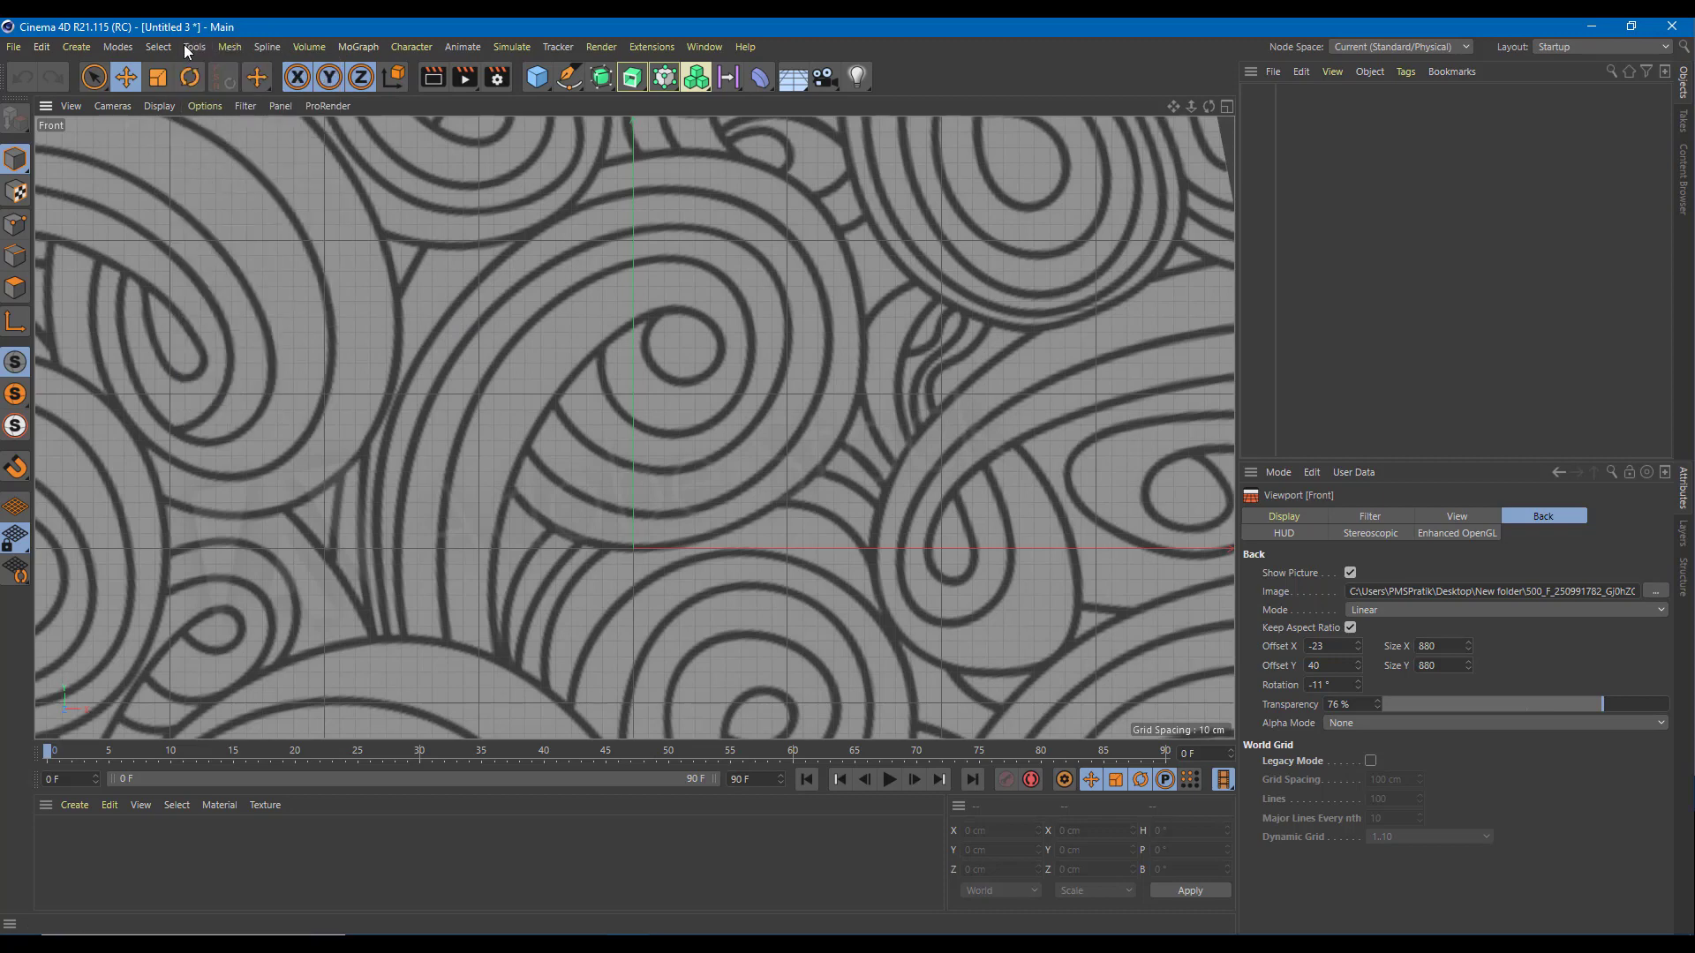
pyautogui.click(238, 46)
pyautogui.click(240, 46)
pyautogui.click(234, 49)
pyautogui.click(261, 78)
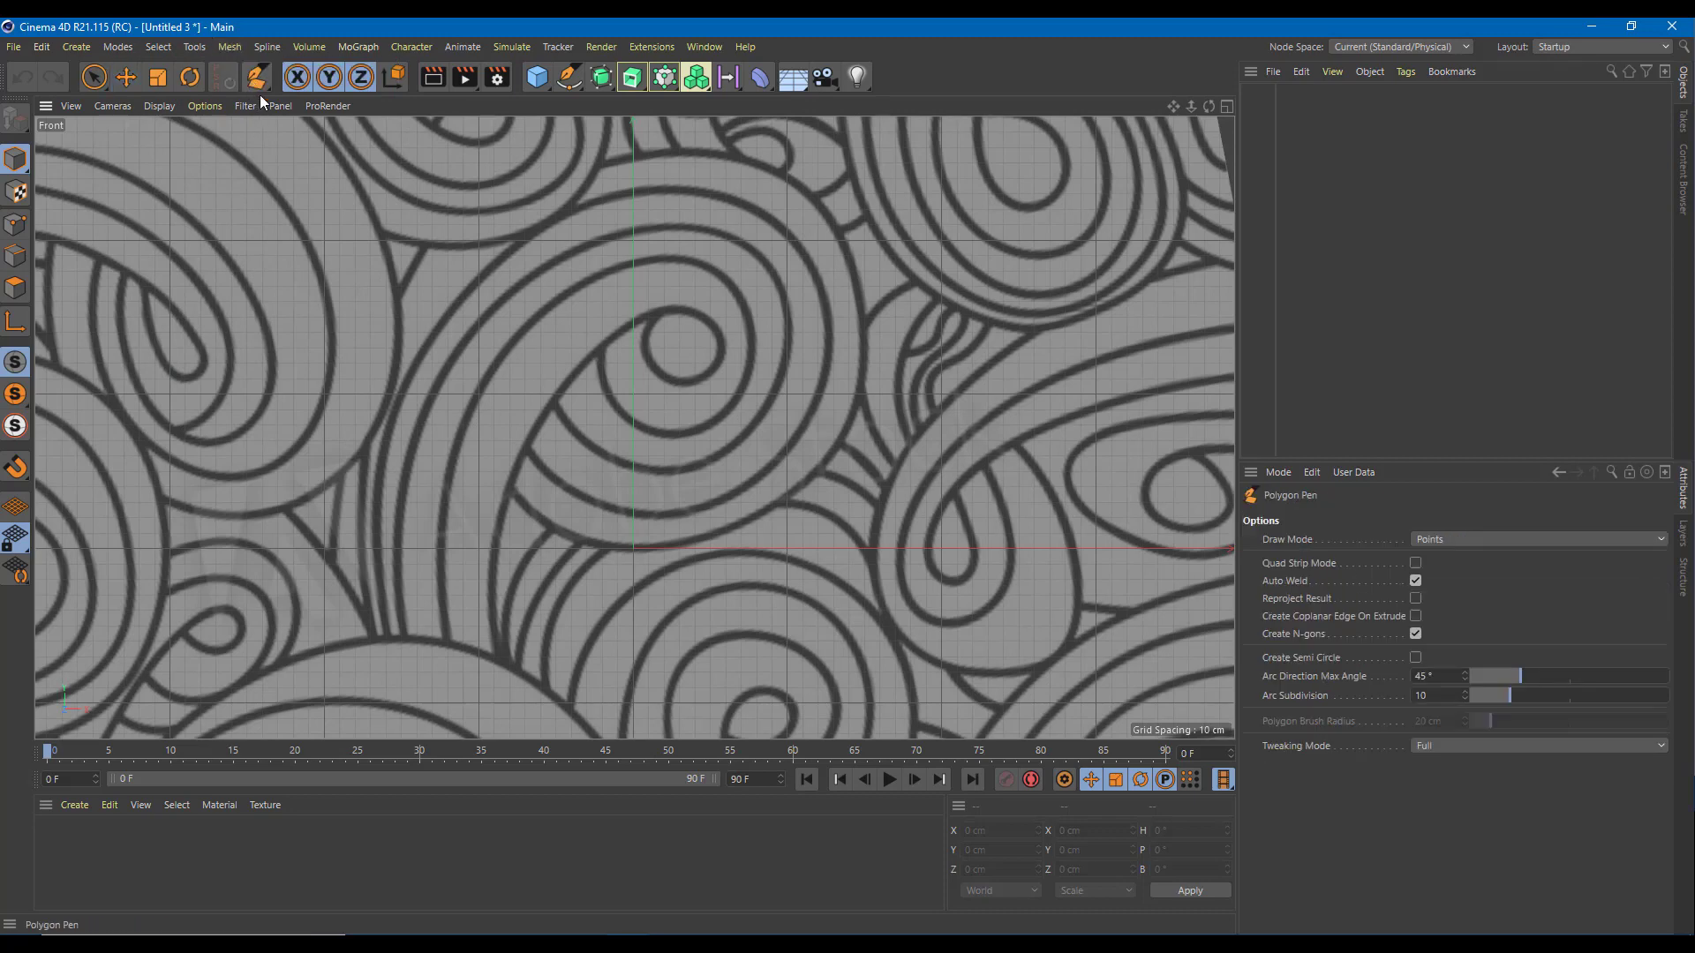
pyautogui.click(445, 640)
pyautogui.click(438, 587)
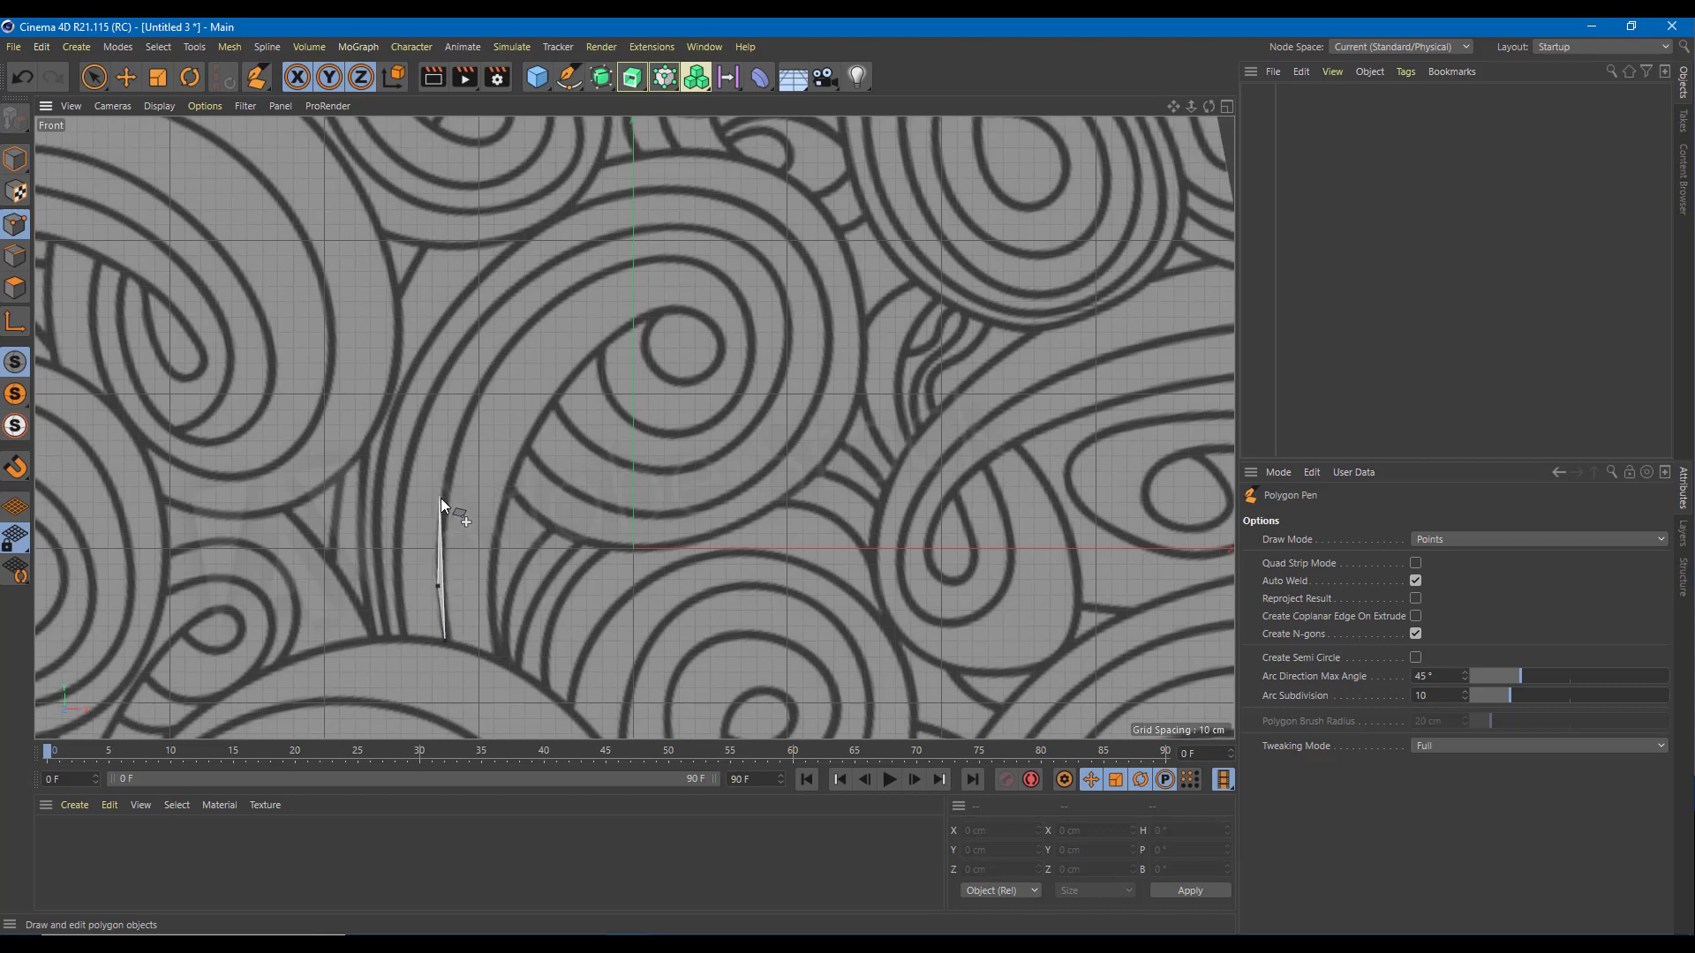
pyautogui.click(442, 500)
pyautogui.click(465, 417)
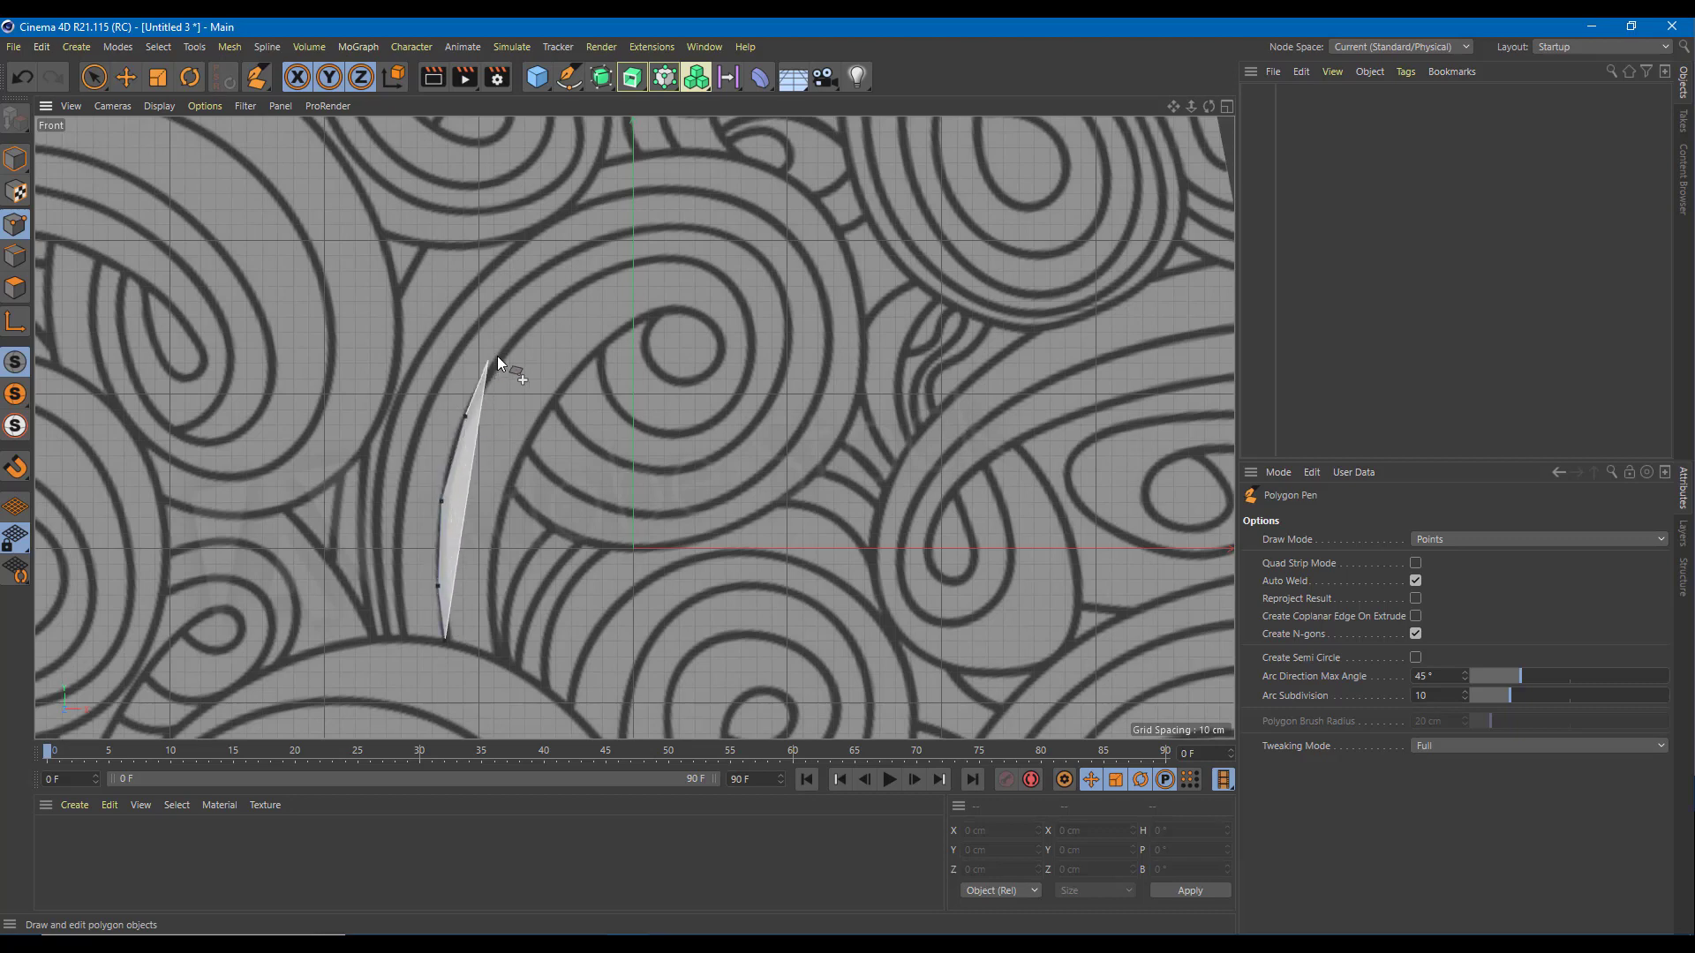
pyautogui.click(505, 350)
pyautogui.click(559, 295)
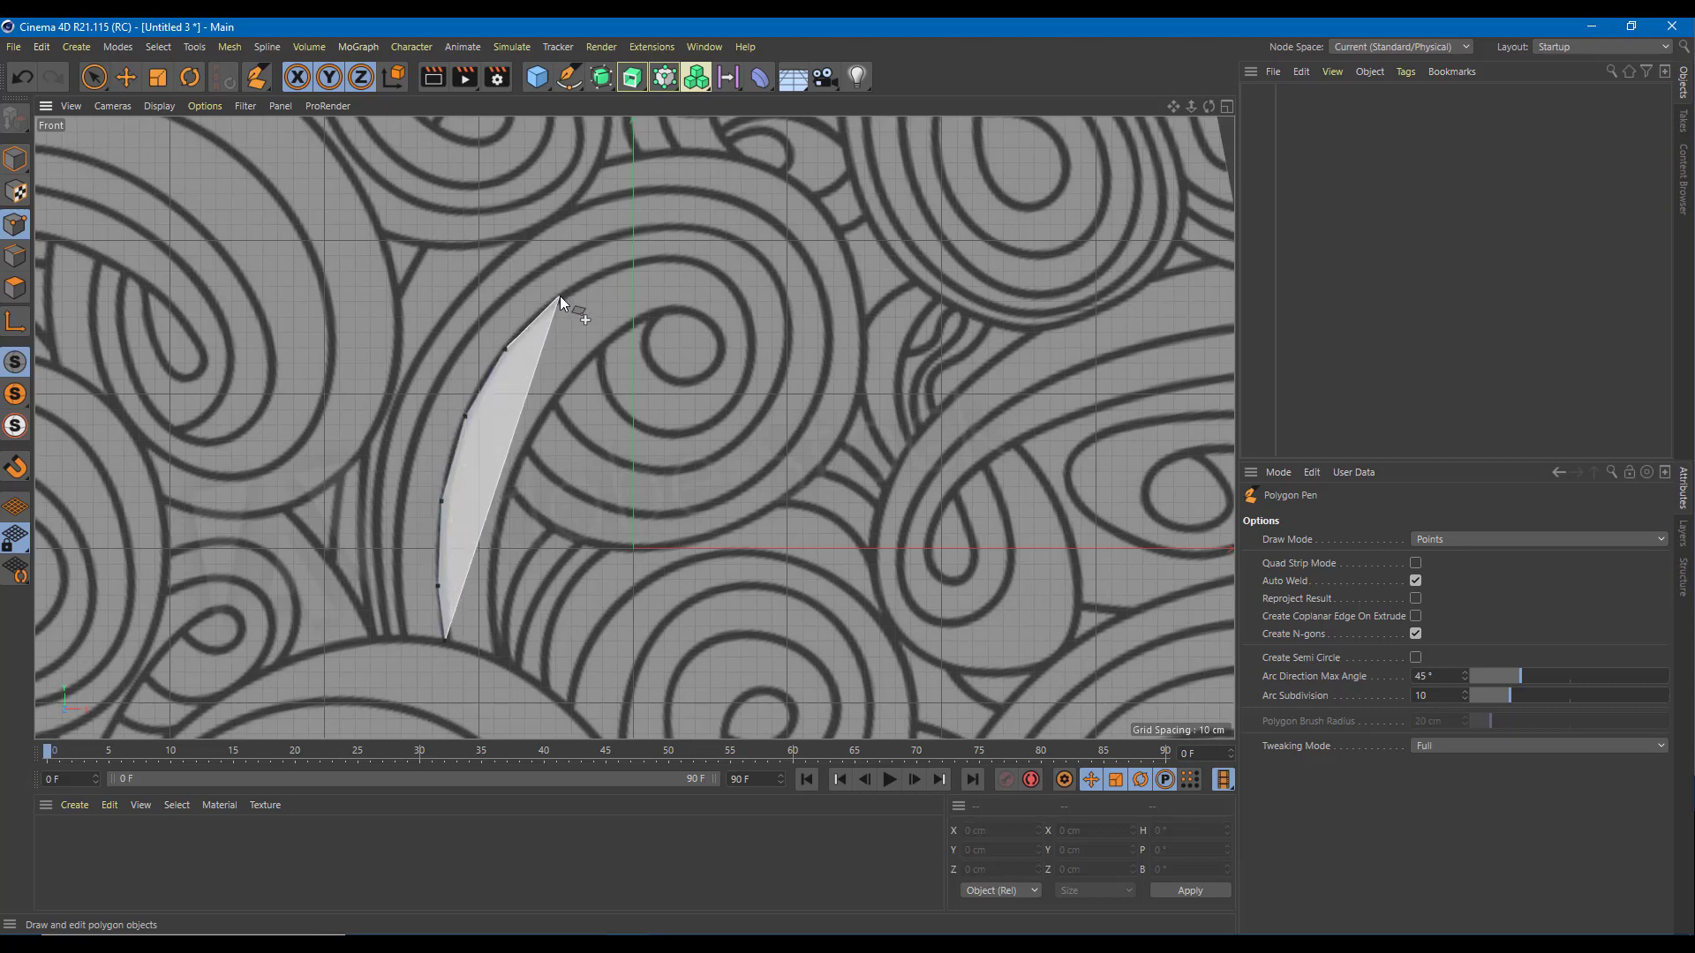
pyautogui.click(629, 262)
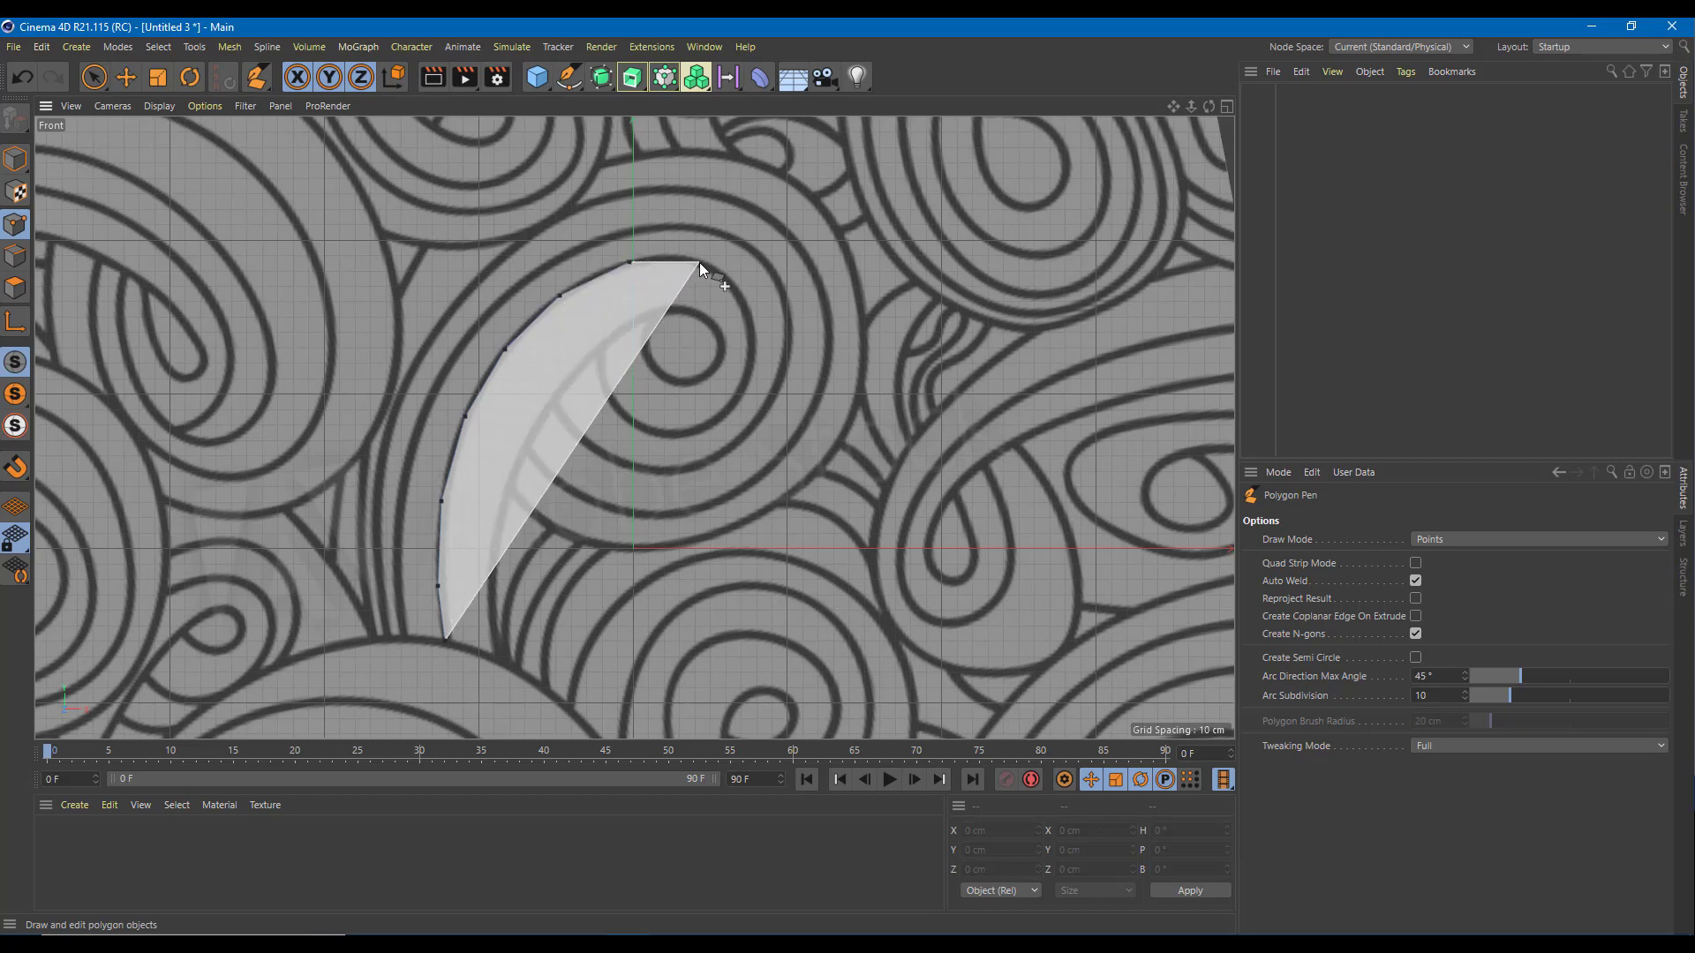
pyautogui.click(698, 262)
# - Continue the polygon outline around the swirl's curled head, back to the stem and into the inner gap
pyautogui.click(733, 285)
pyautogui.click(748, 315)
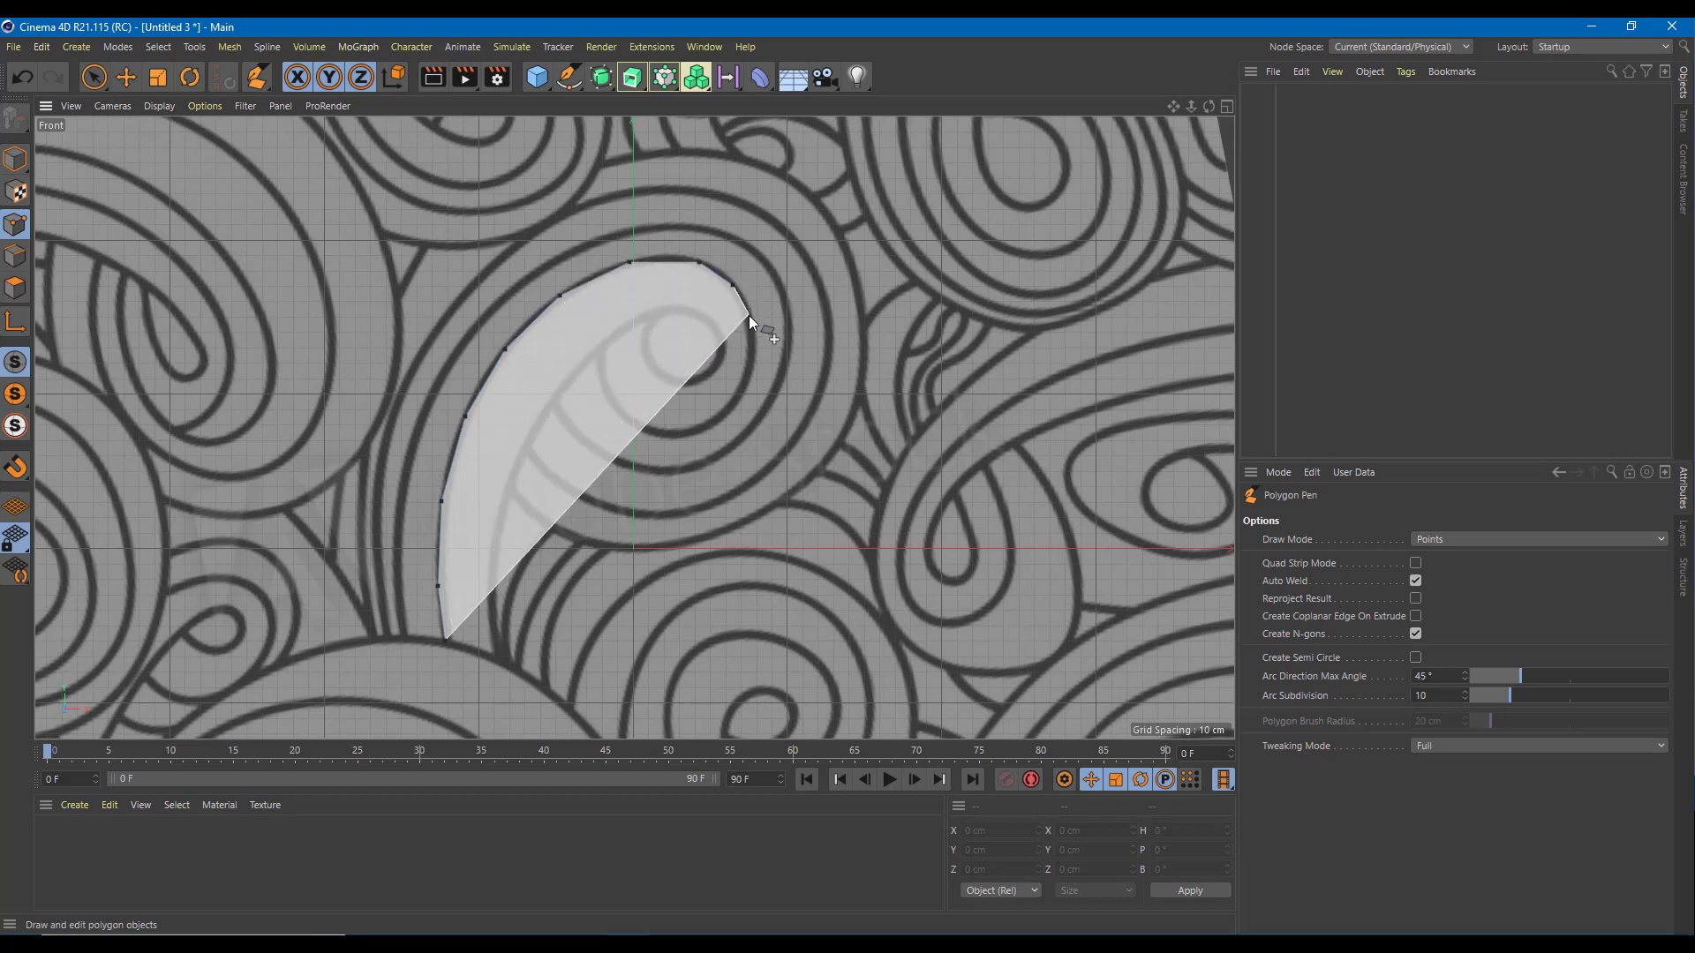
pyautogui.click(749, 364)
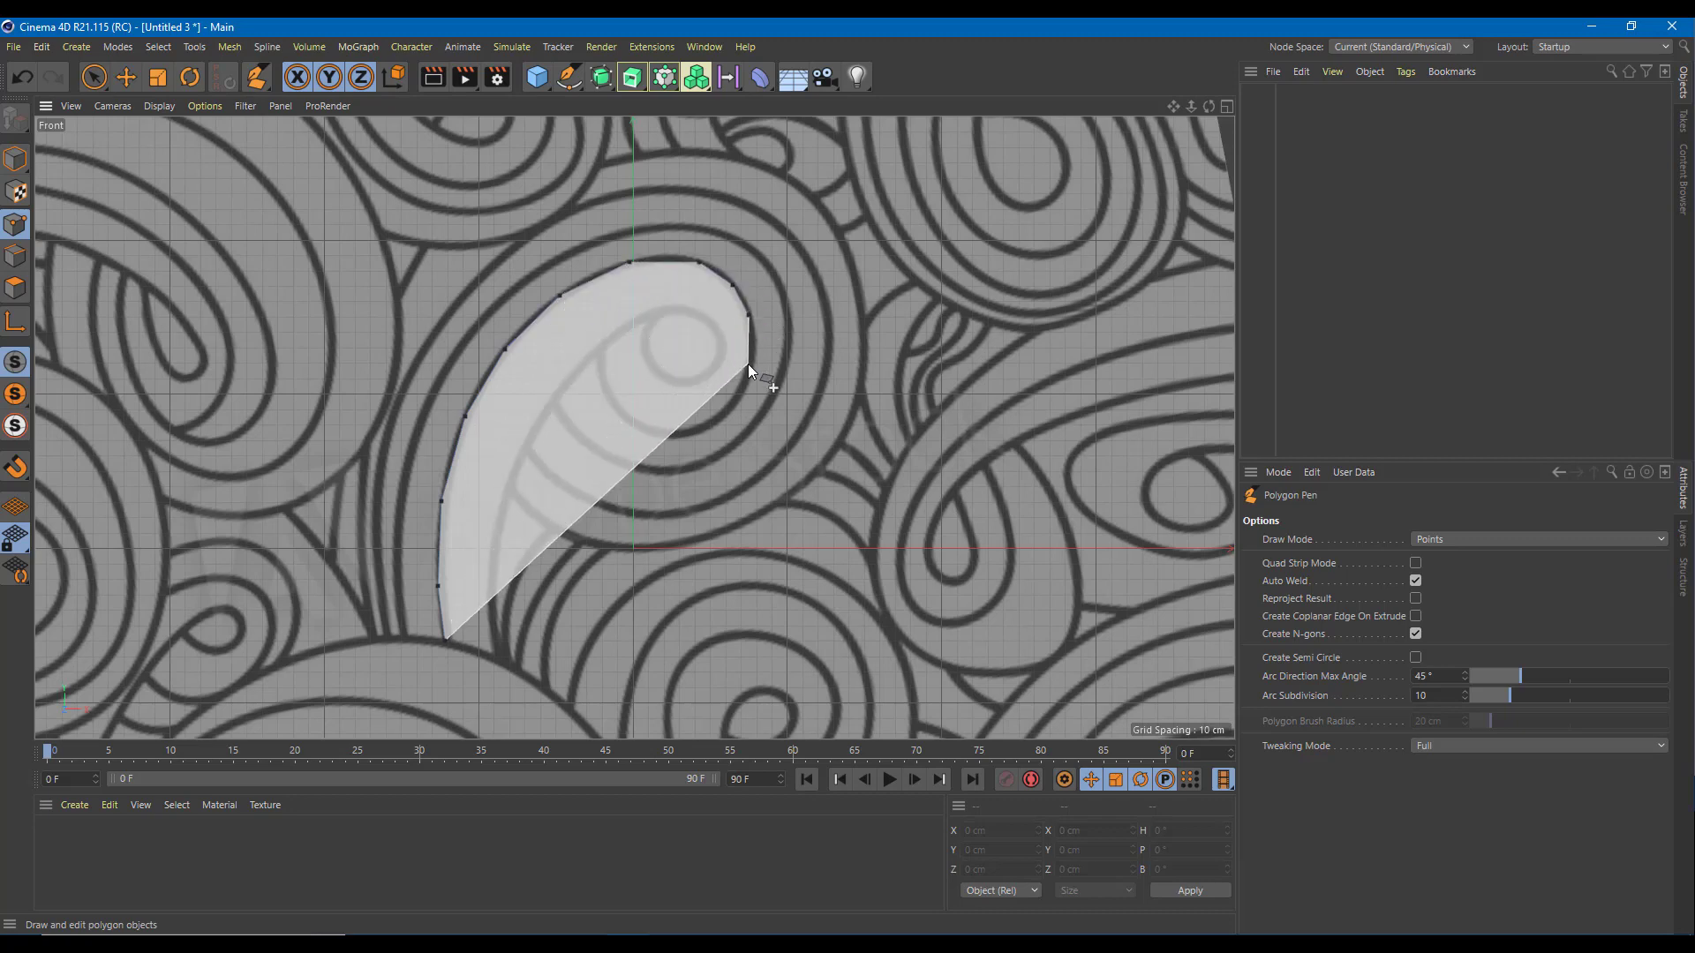
pyautogui.click(730, 410)
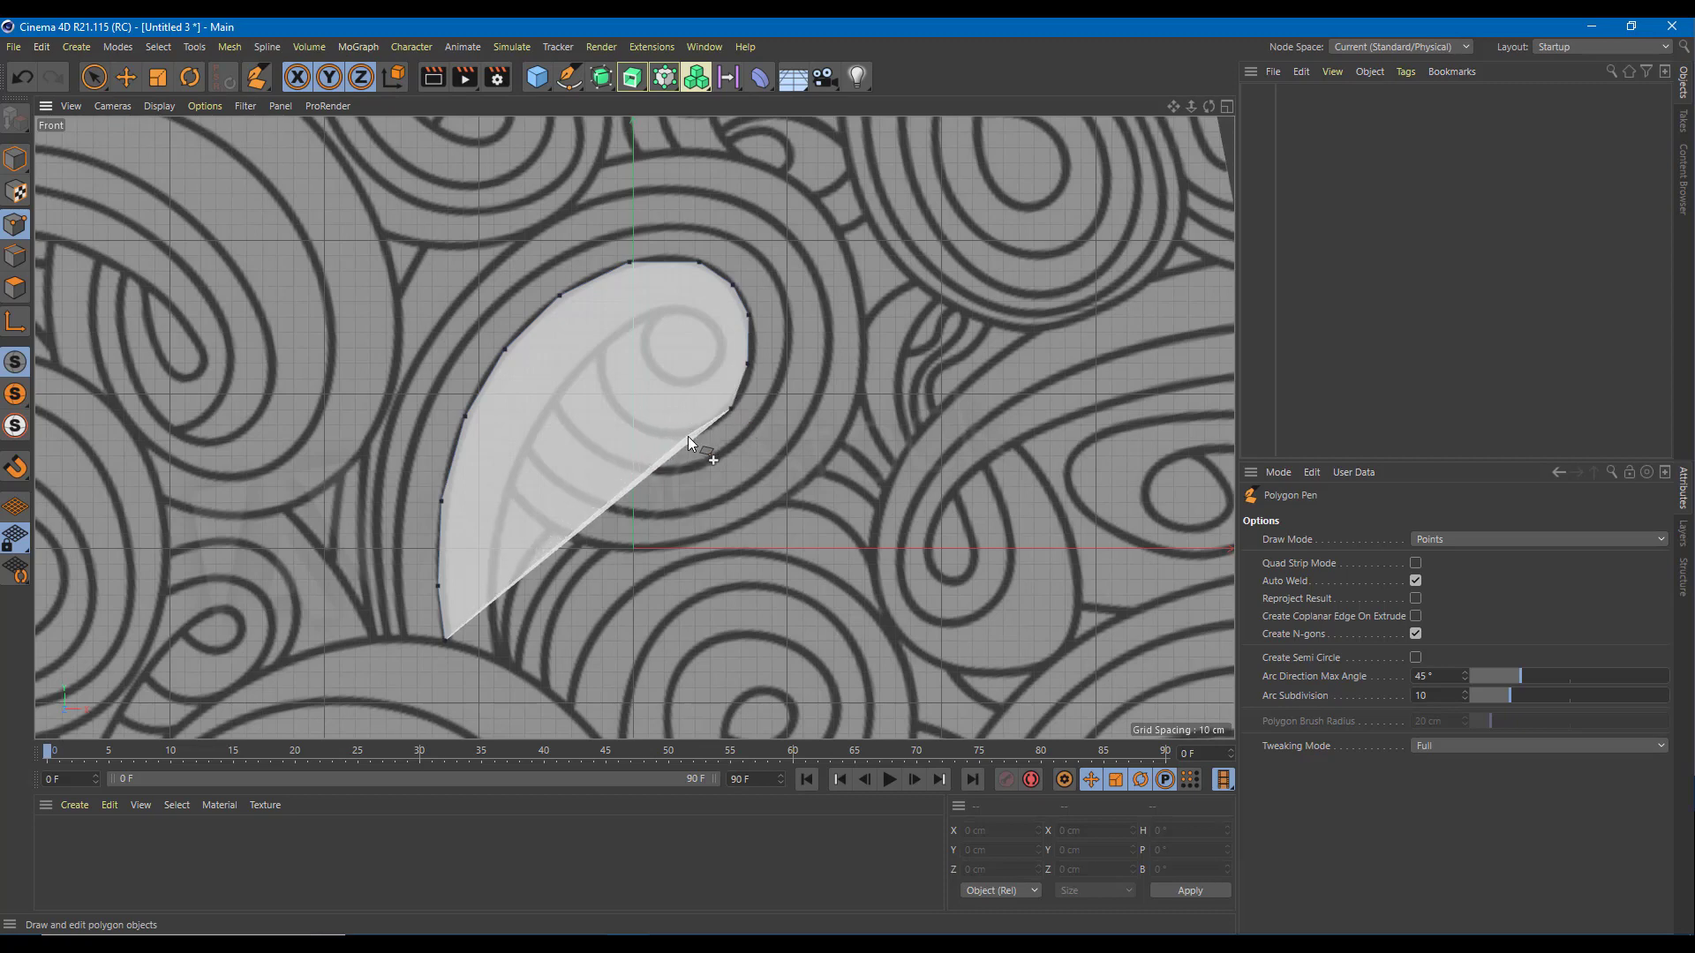
pyautogui.click(687, 436)
pyautogui.click(633, 425)
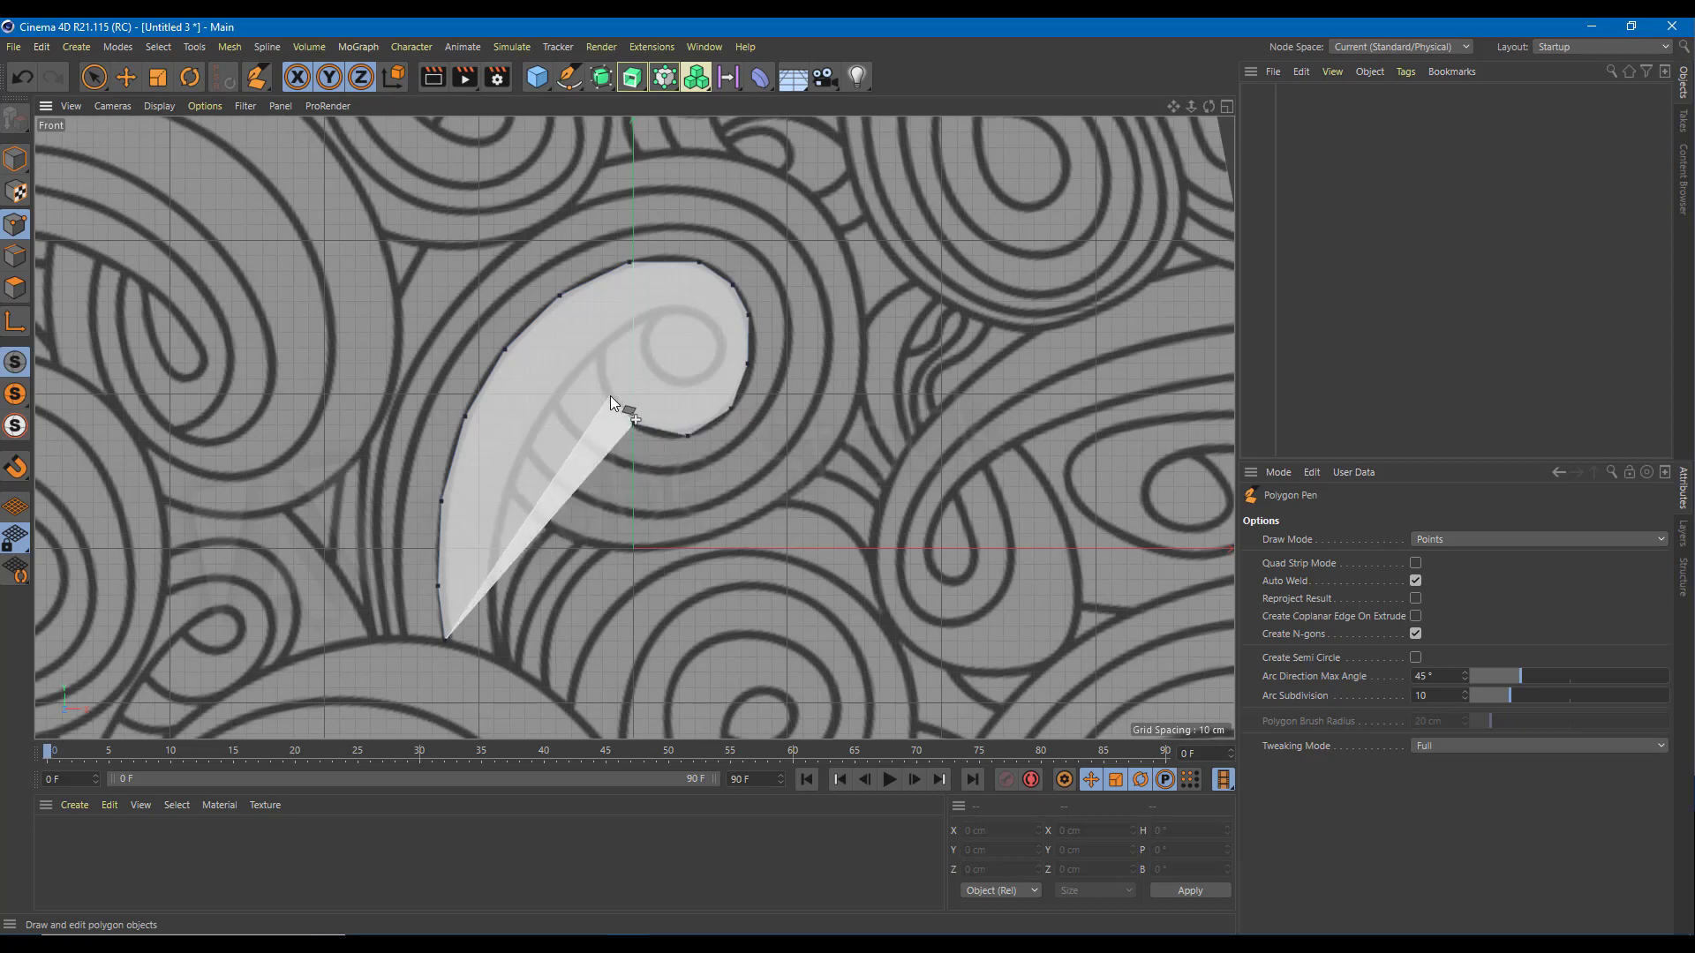
pyautogui.click(610, 395)
pyautogui.click(602, 358)
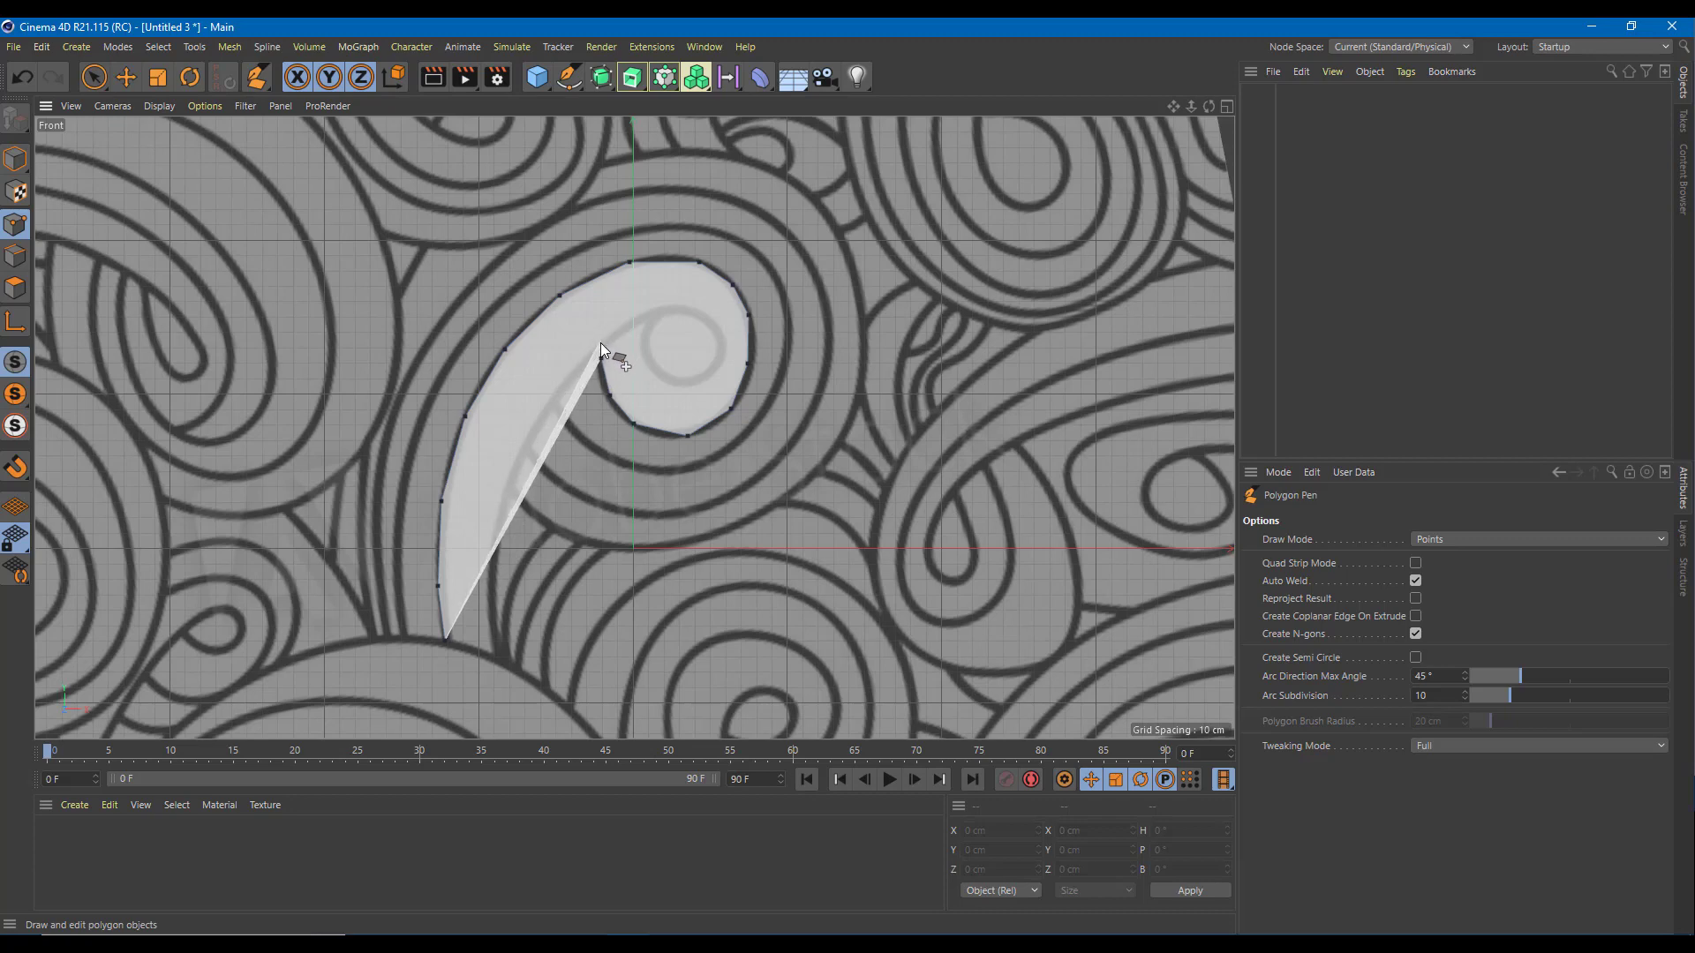
pyautogui.click(599, 332)
pyautogui.click(655, 297)
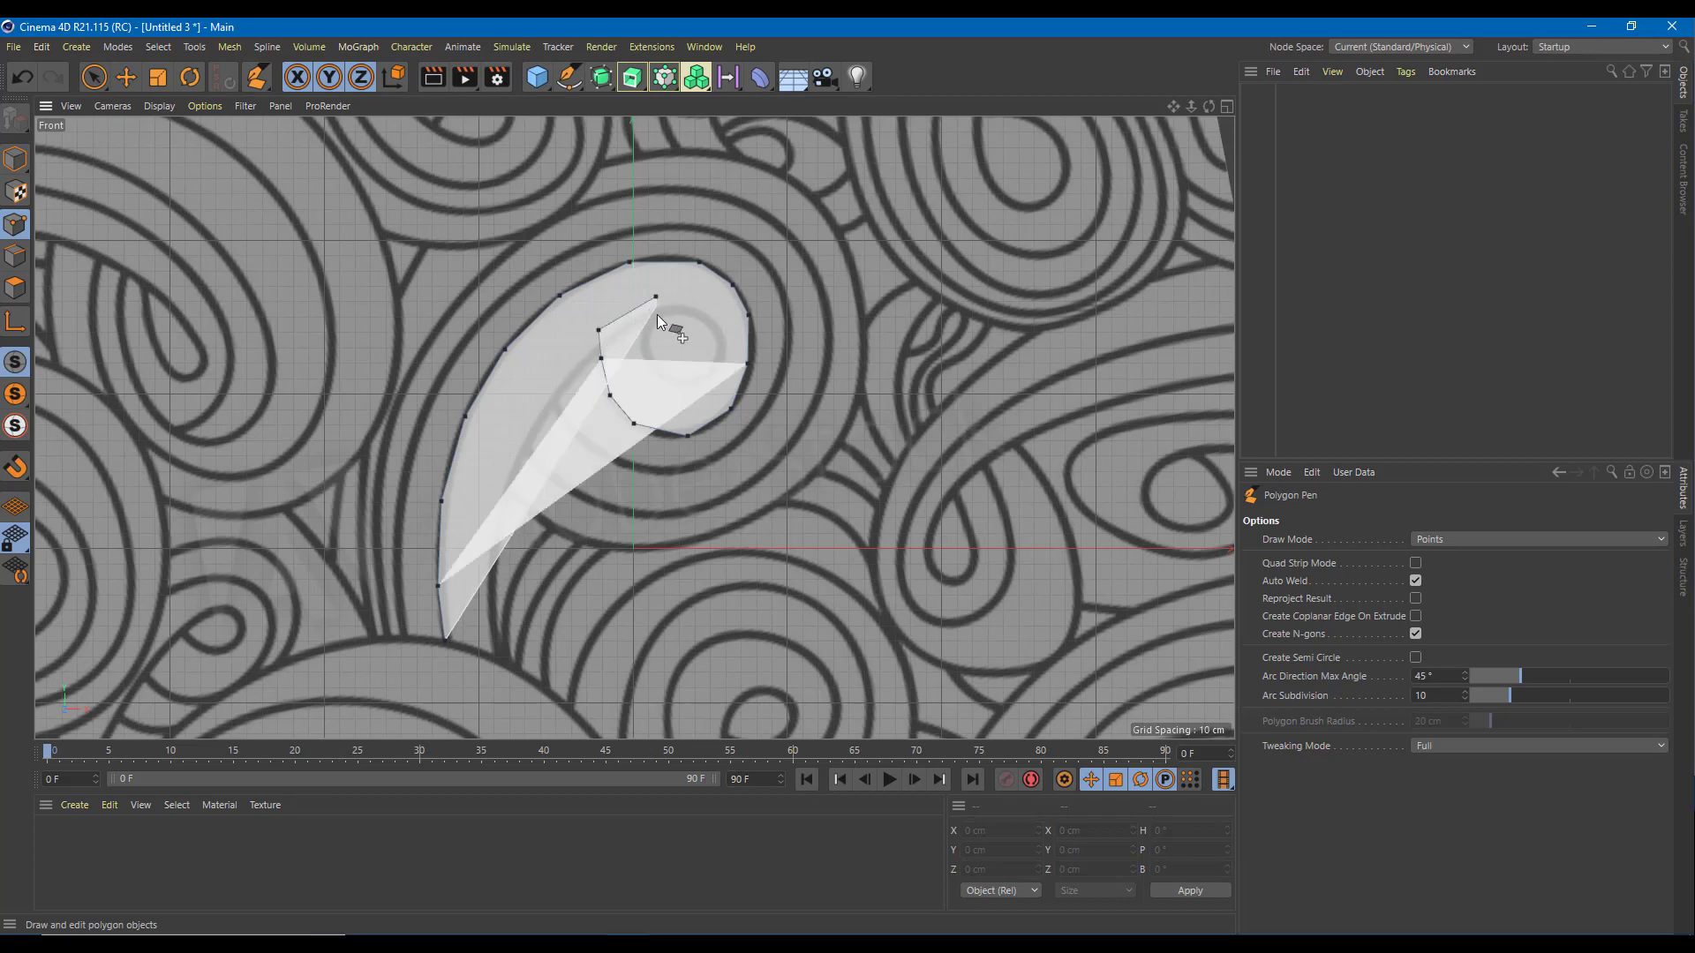
# - Trace the small circle inside the swirl's head to leave it as a hole in the polygon
pyautogui.click(645, 327)
pyautogui.click(649, 355)
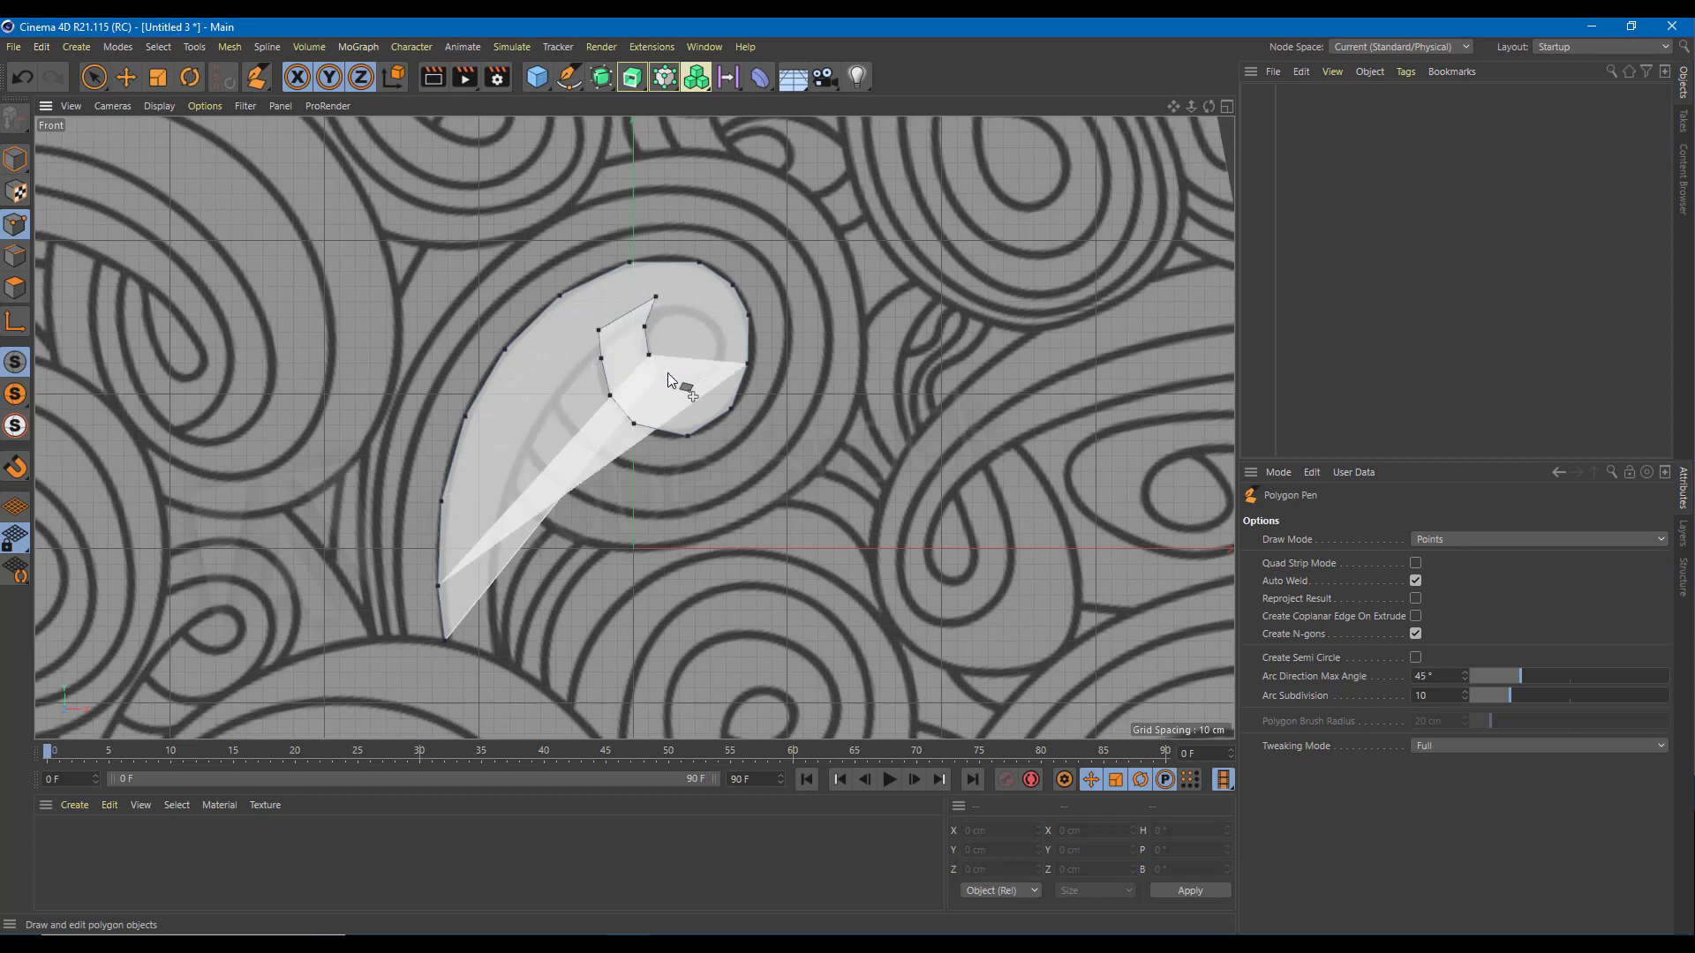
pyautogui.click(668, 374)
pyautogui.click(691, 378)
pyautogui.click(719, 359)
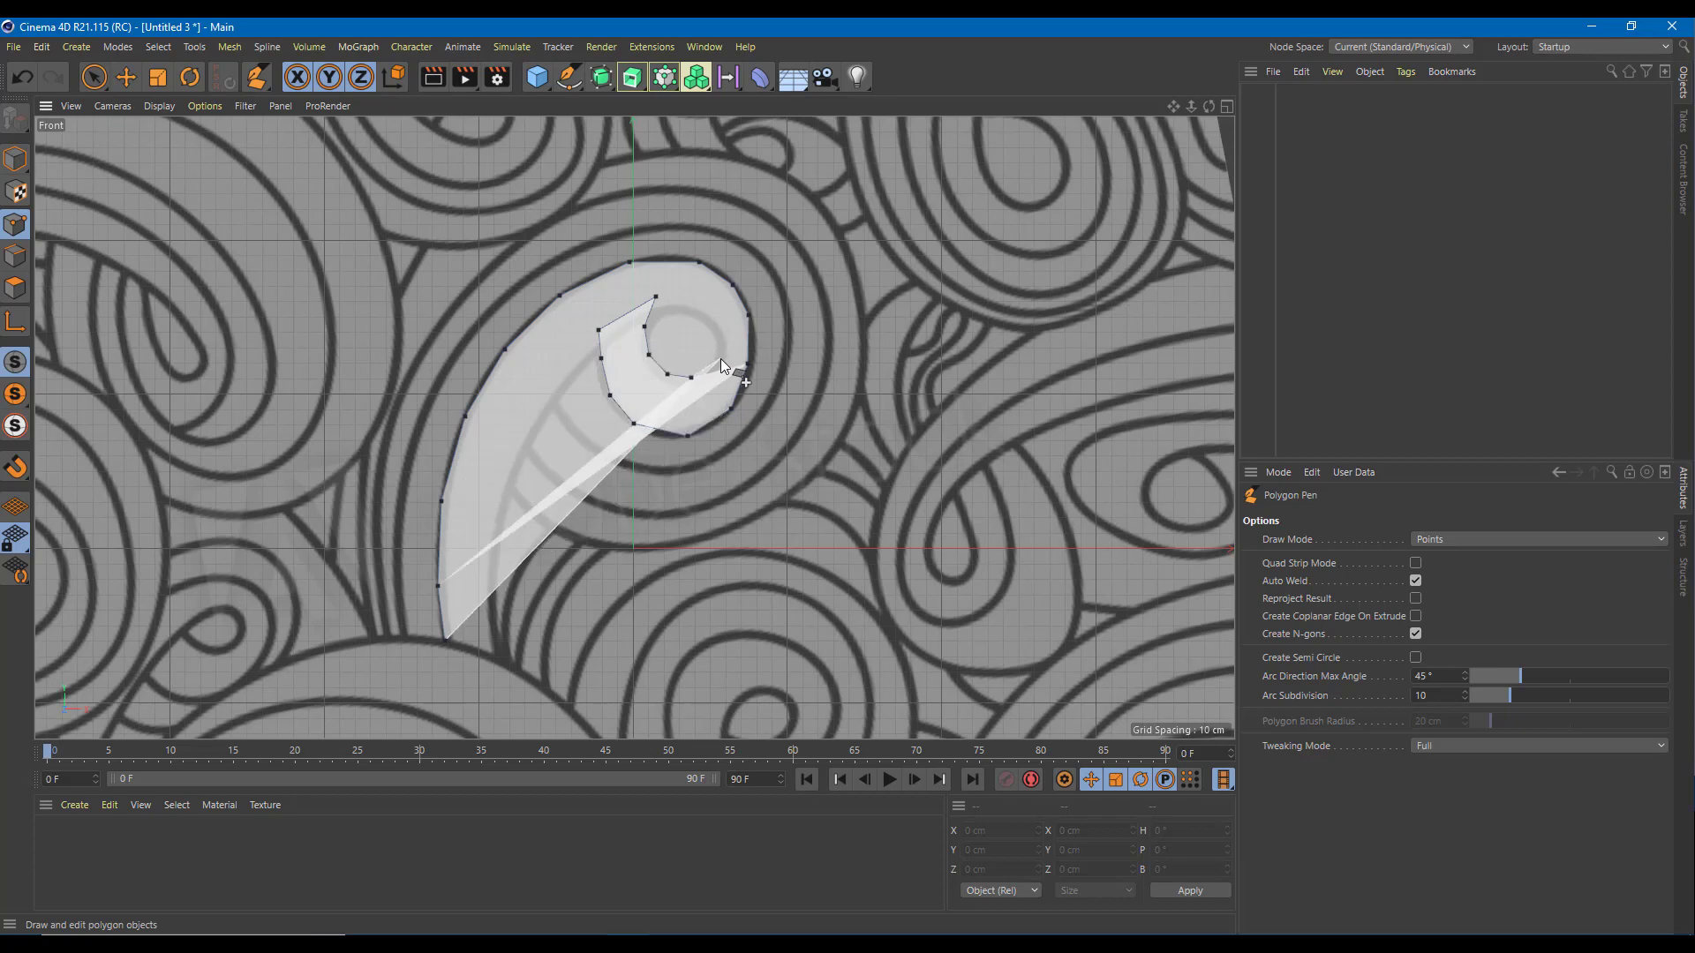
pyautogui.click(687, 309)
pyautogui.click(660, 312)
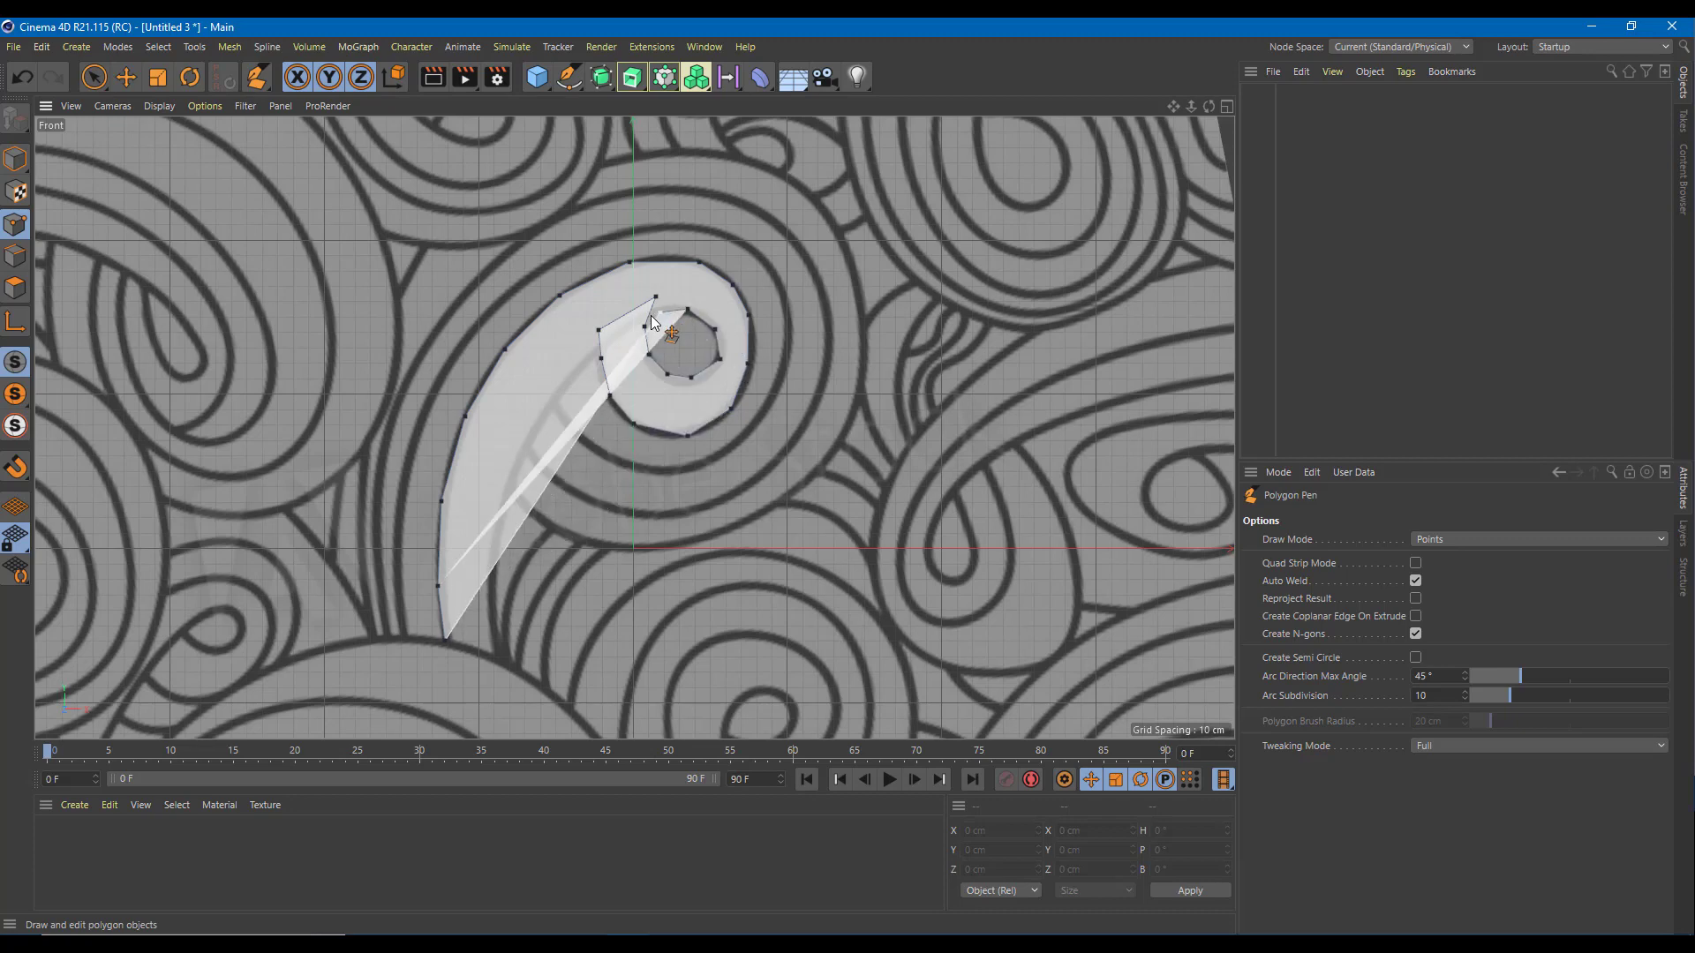
# - Trace the inner edge of the stem down to its lower end and close the polygon at its starting point
pyautogui.click(586, 355)
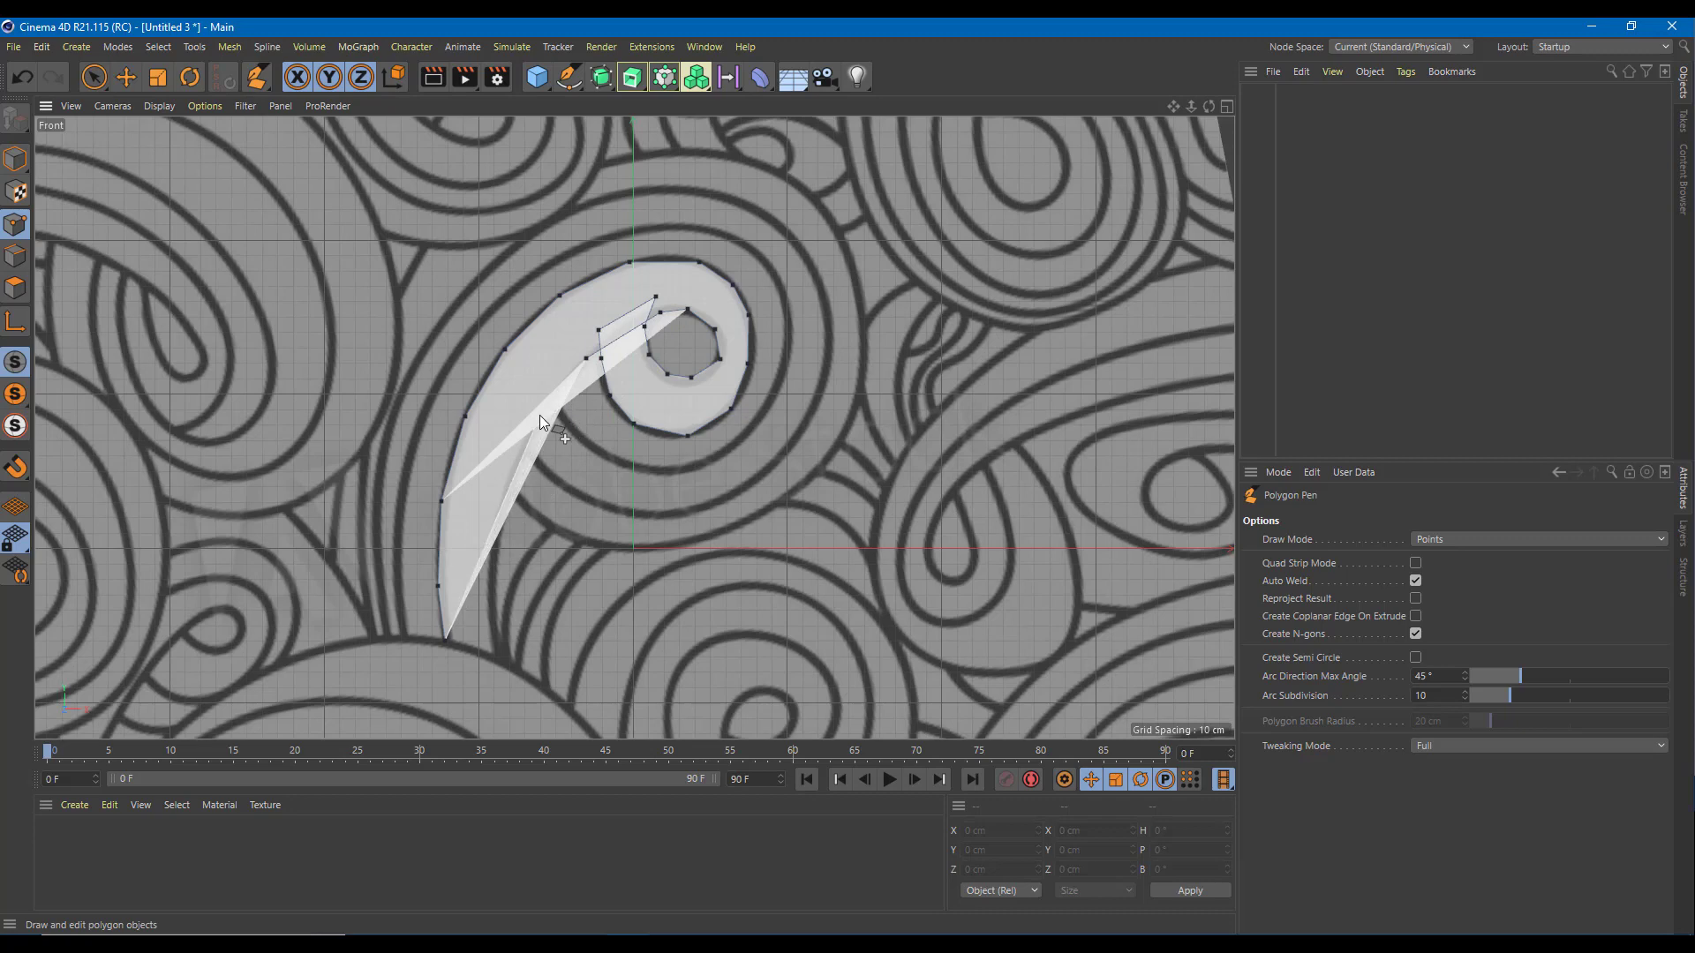
pyautogui.click(538, 416)
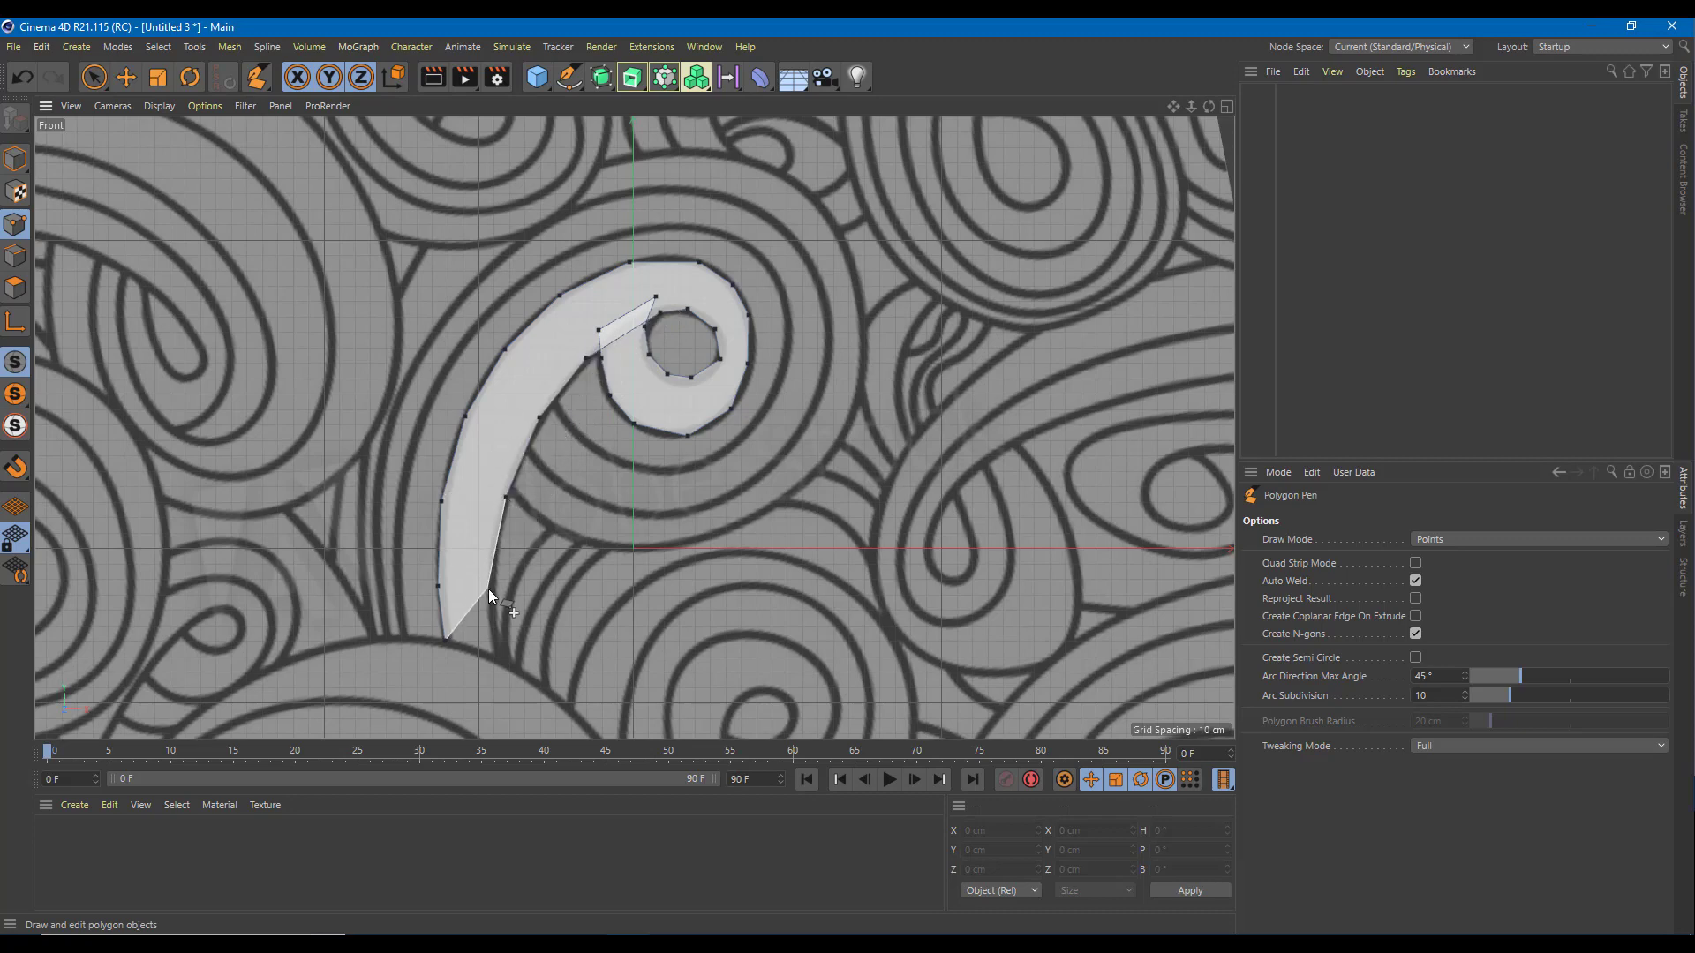
pyautogui.click(489, 589)
pyautogui.click(500, 664)
pyautogui.click(447, 643)
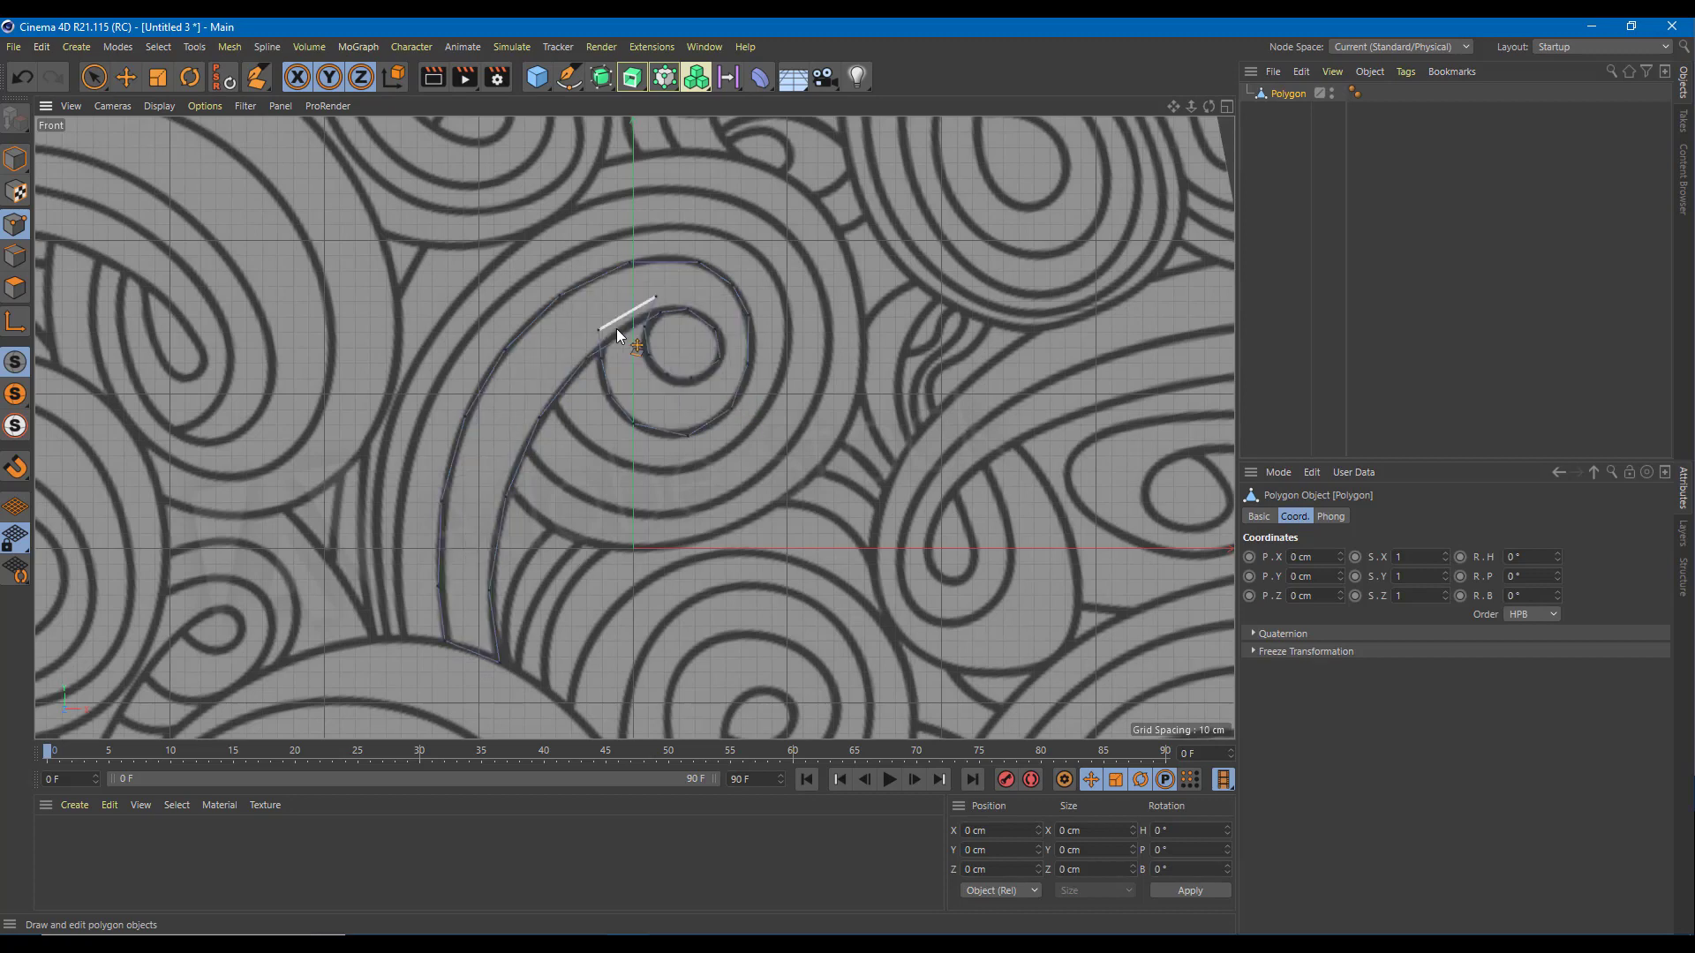
# - In the Perspective view, select the whole face of the swirl polygon with Live Selection in polygon mode
pyautogui.middleClick(360, 255)
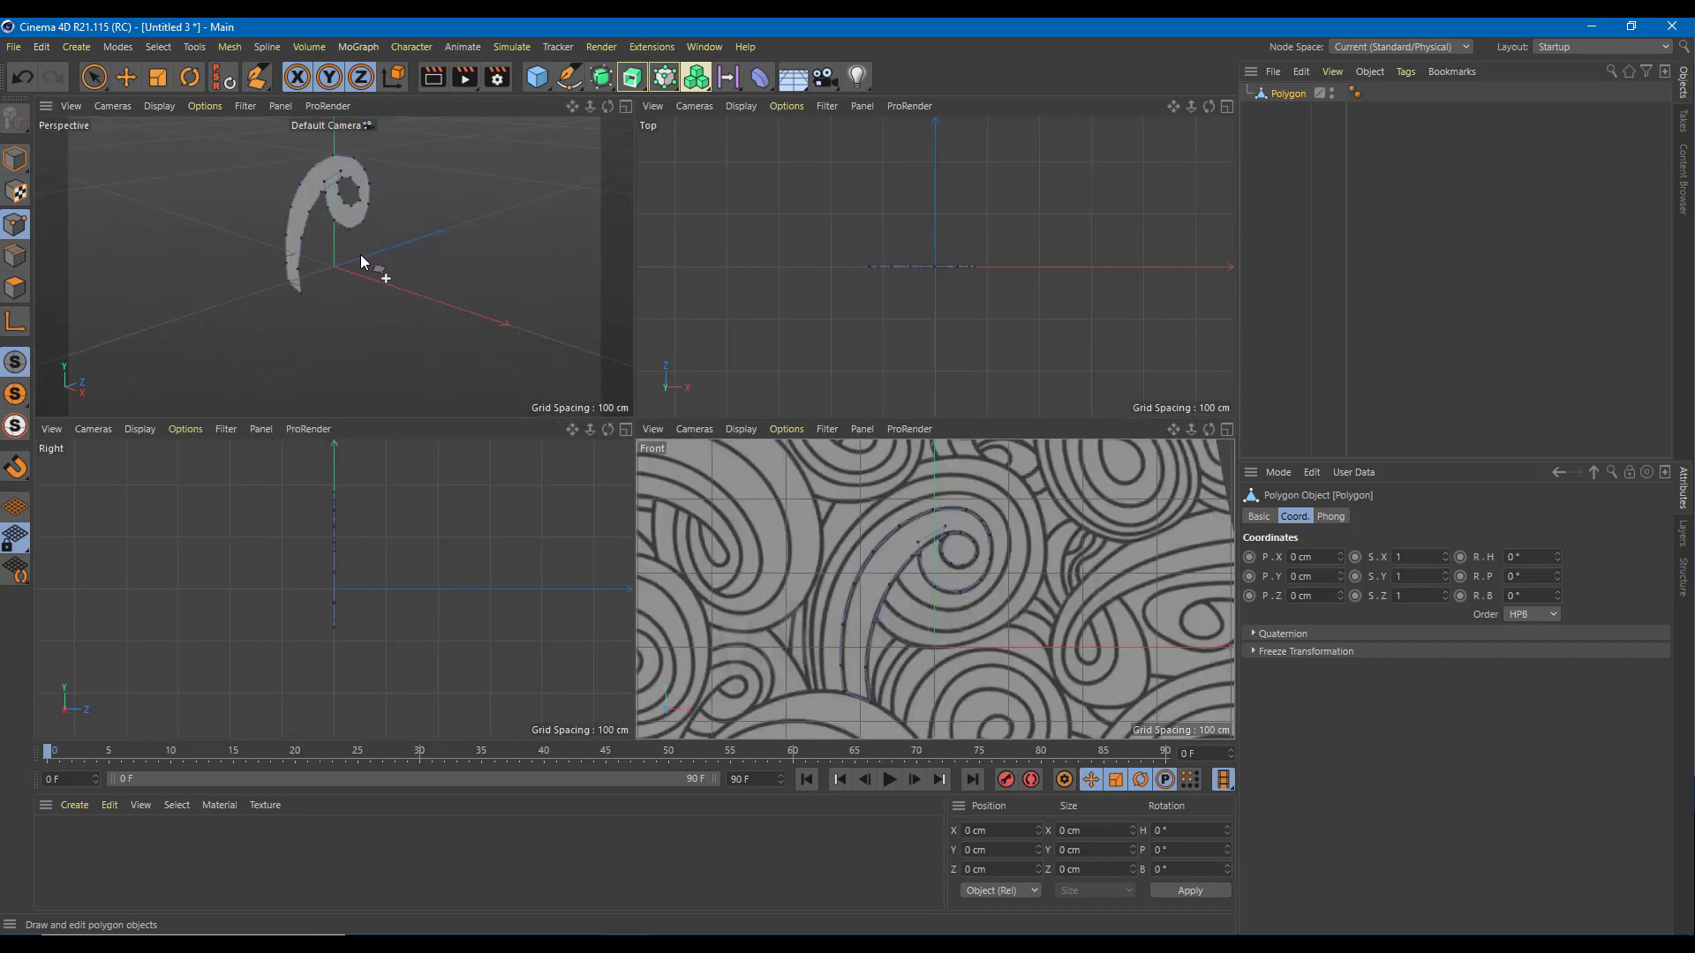
pyautogui.middleClick(406, 202)
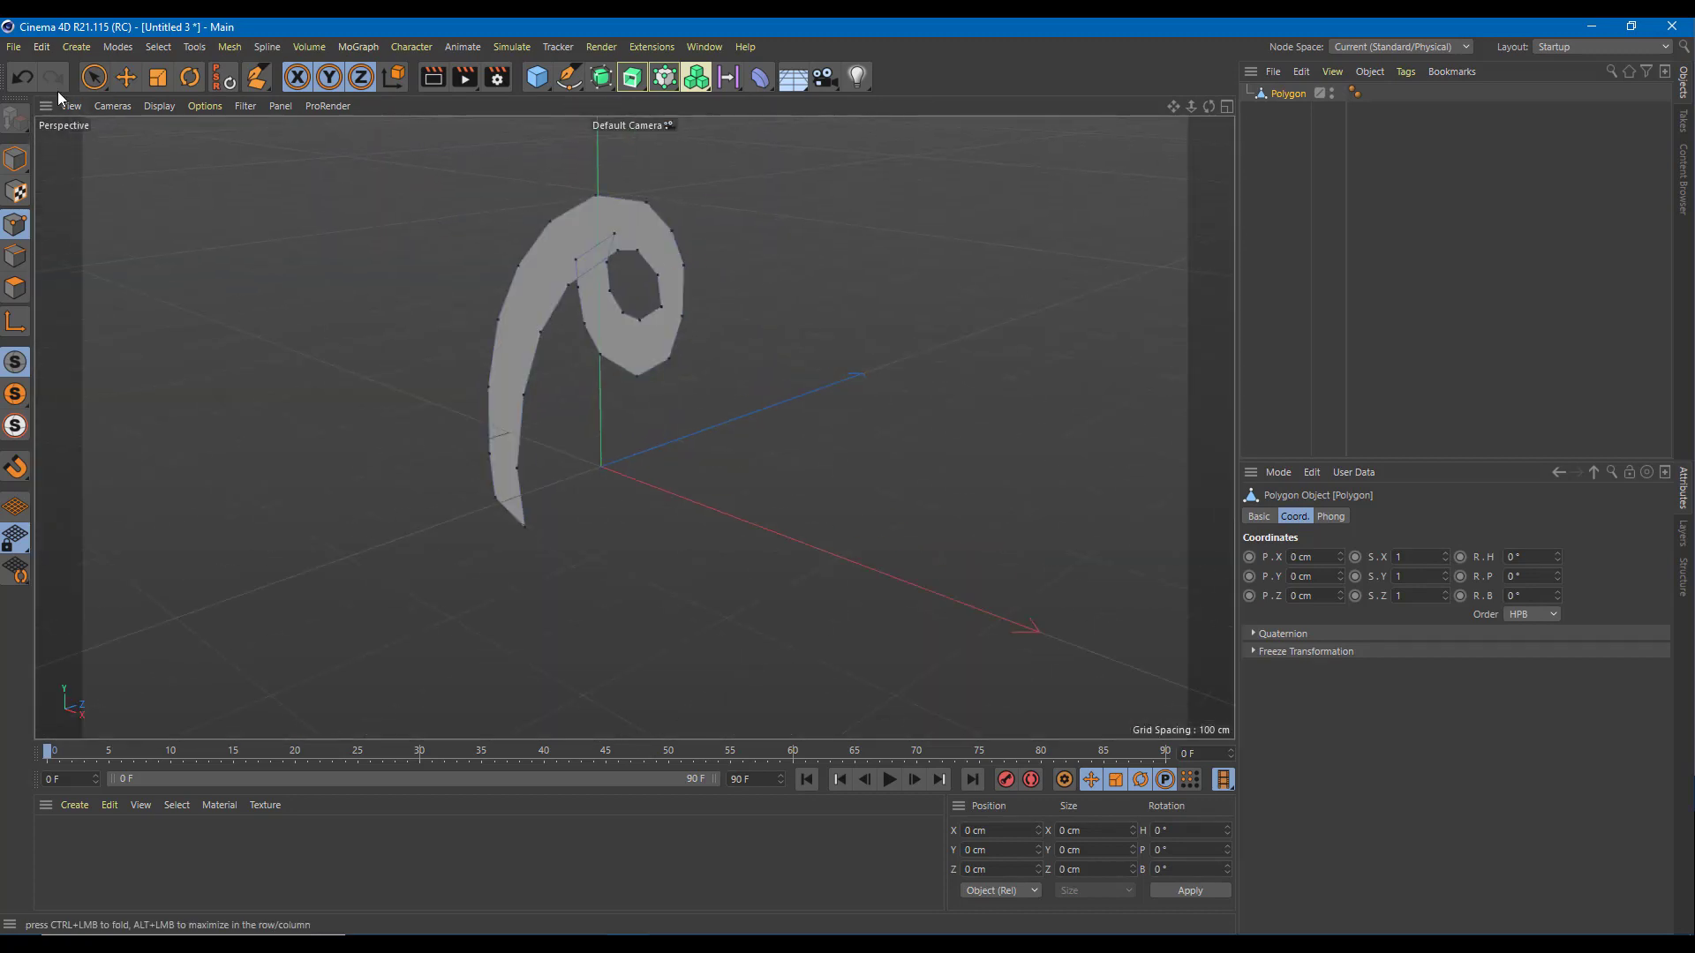
pyautogui.click(93, 79)
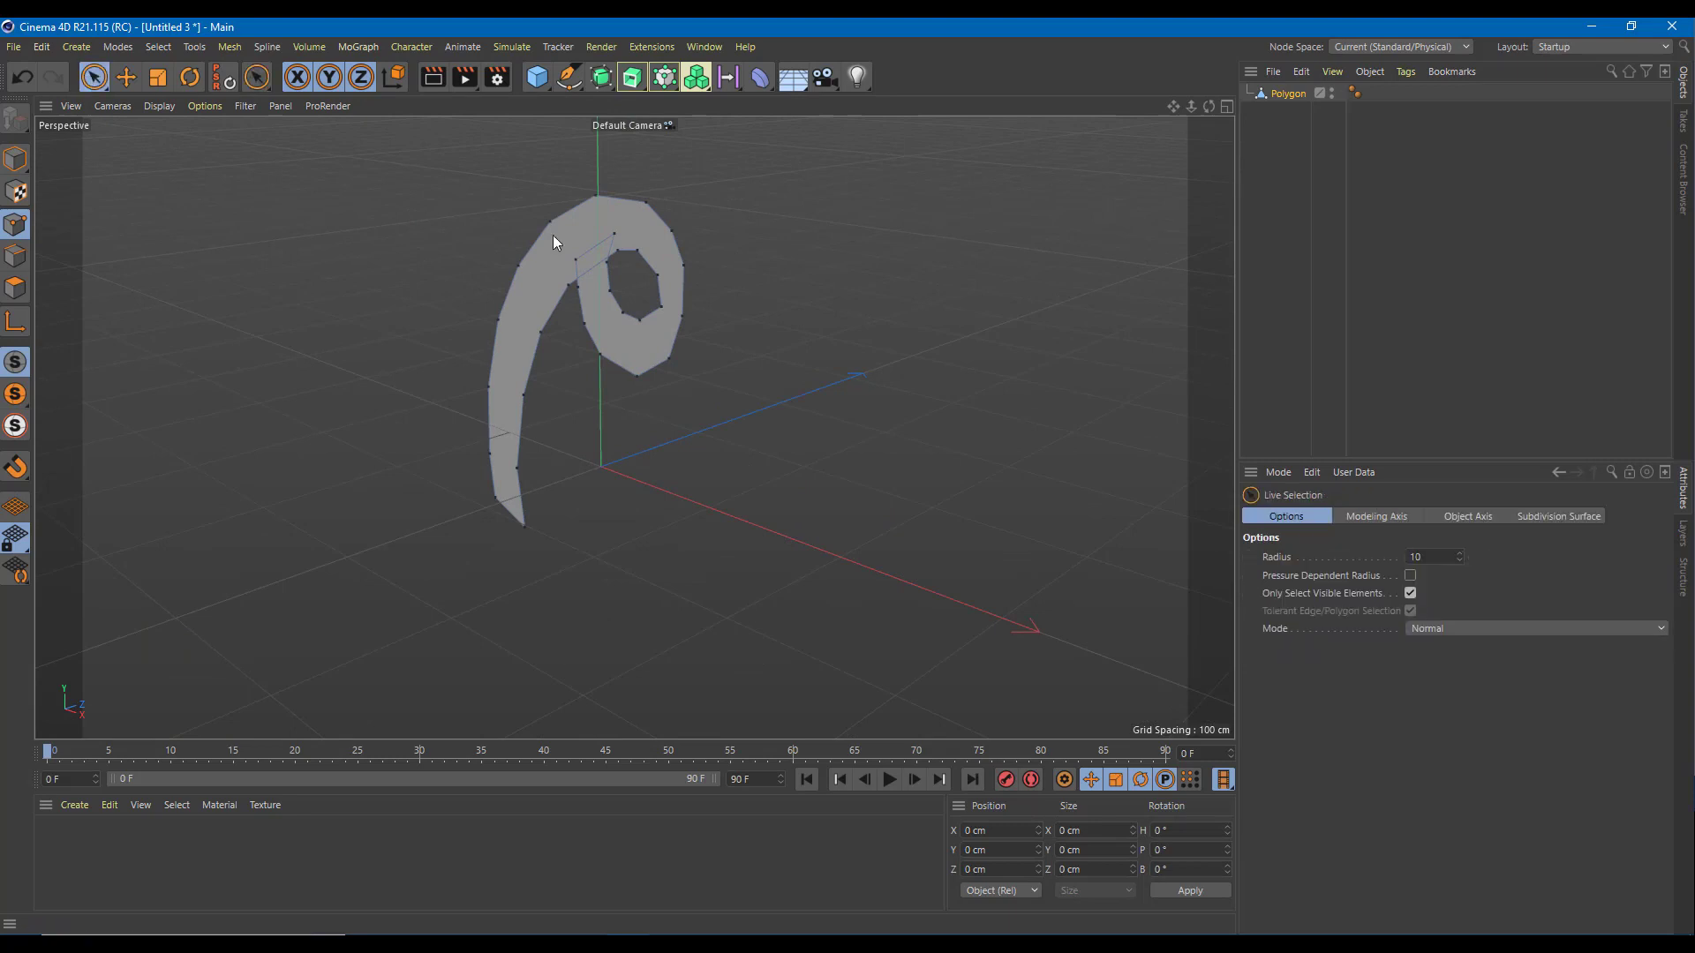
pyautogui.click(1280, 92)
pyautogui.scroll(1, 597, 231)
pyautogui.keyDown('alt'); pyautogui.moveTo(596, 231); pyautogui.dragTo(616, 300); pyautogui.keyUp('alt')
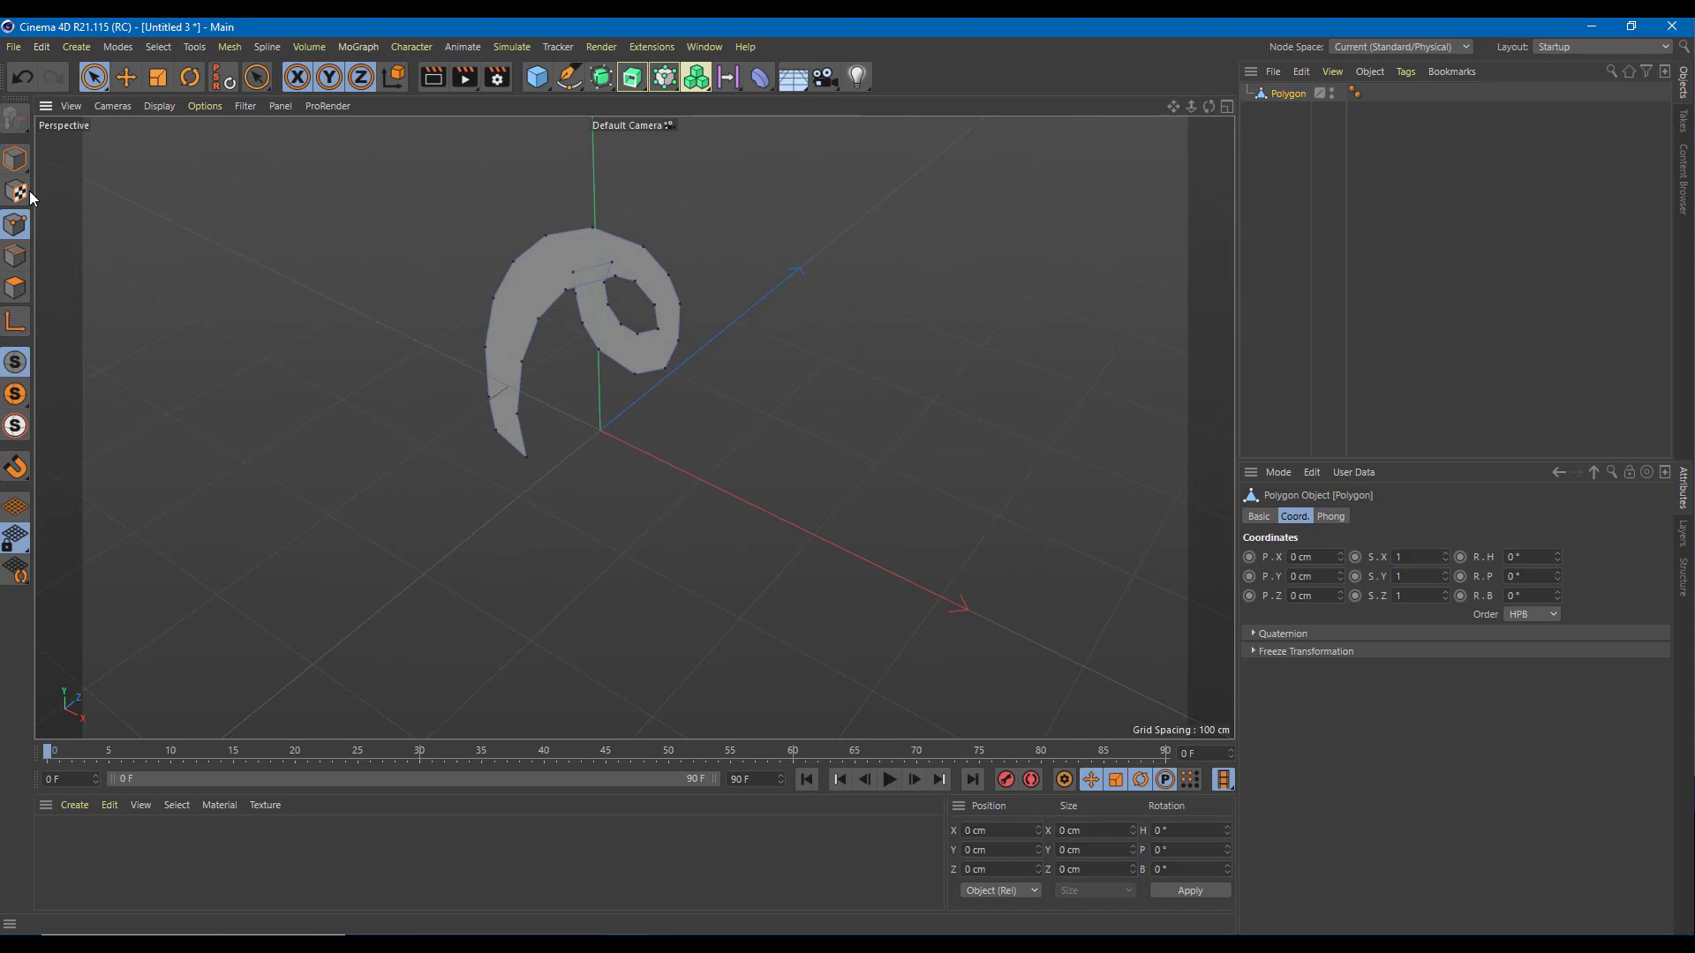
pyautogui.click(15, 288)
pyautogui.click(582, 270)
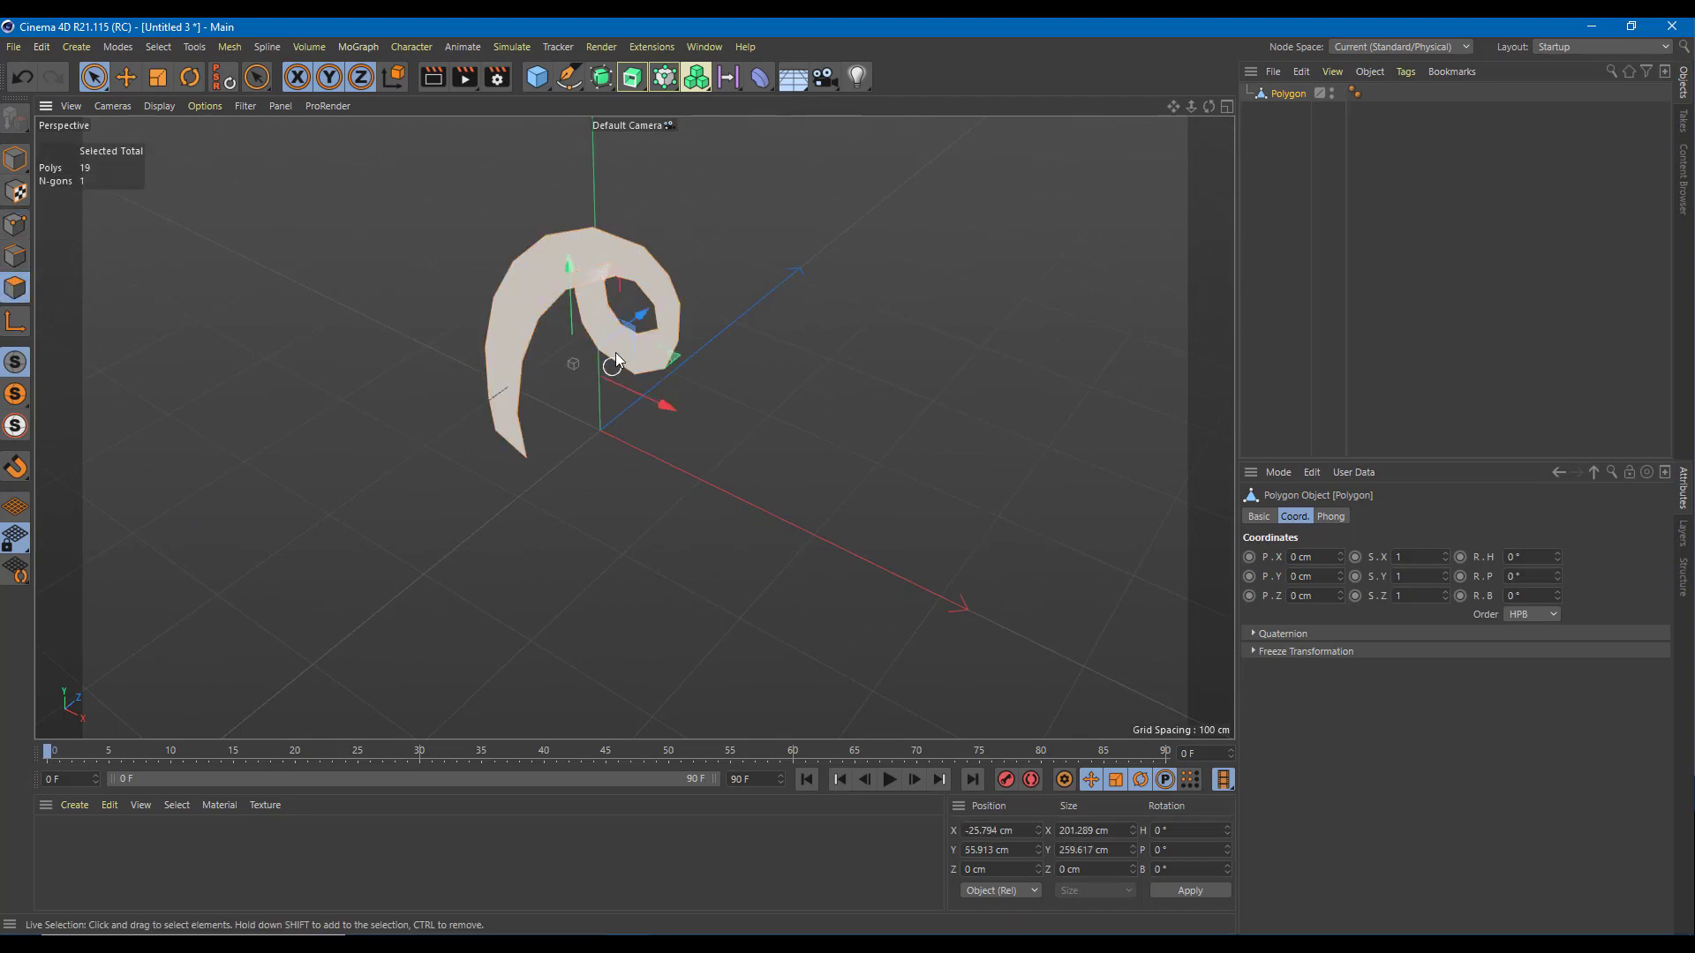
# - Extrude the swirl's selected face about 23 cm along the Z axis and deselect it with Live Selection
pyautogui.keyDown('ctrl'); pyautogui.moveTo(625, 329); pyautogui.dragTo(672, 349); pyautogui.keyUp('ctrl')
pyautogui.hotkey('ctrl', 'z')
pyautogui.keyDown('alt'); pyautogui.moveTo(672, 349); pyautogui.dragTo(778, 344, button='right'); pyautogui.keyUp('alt')
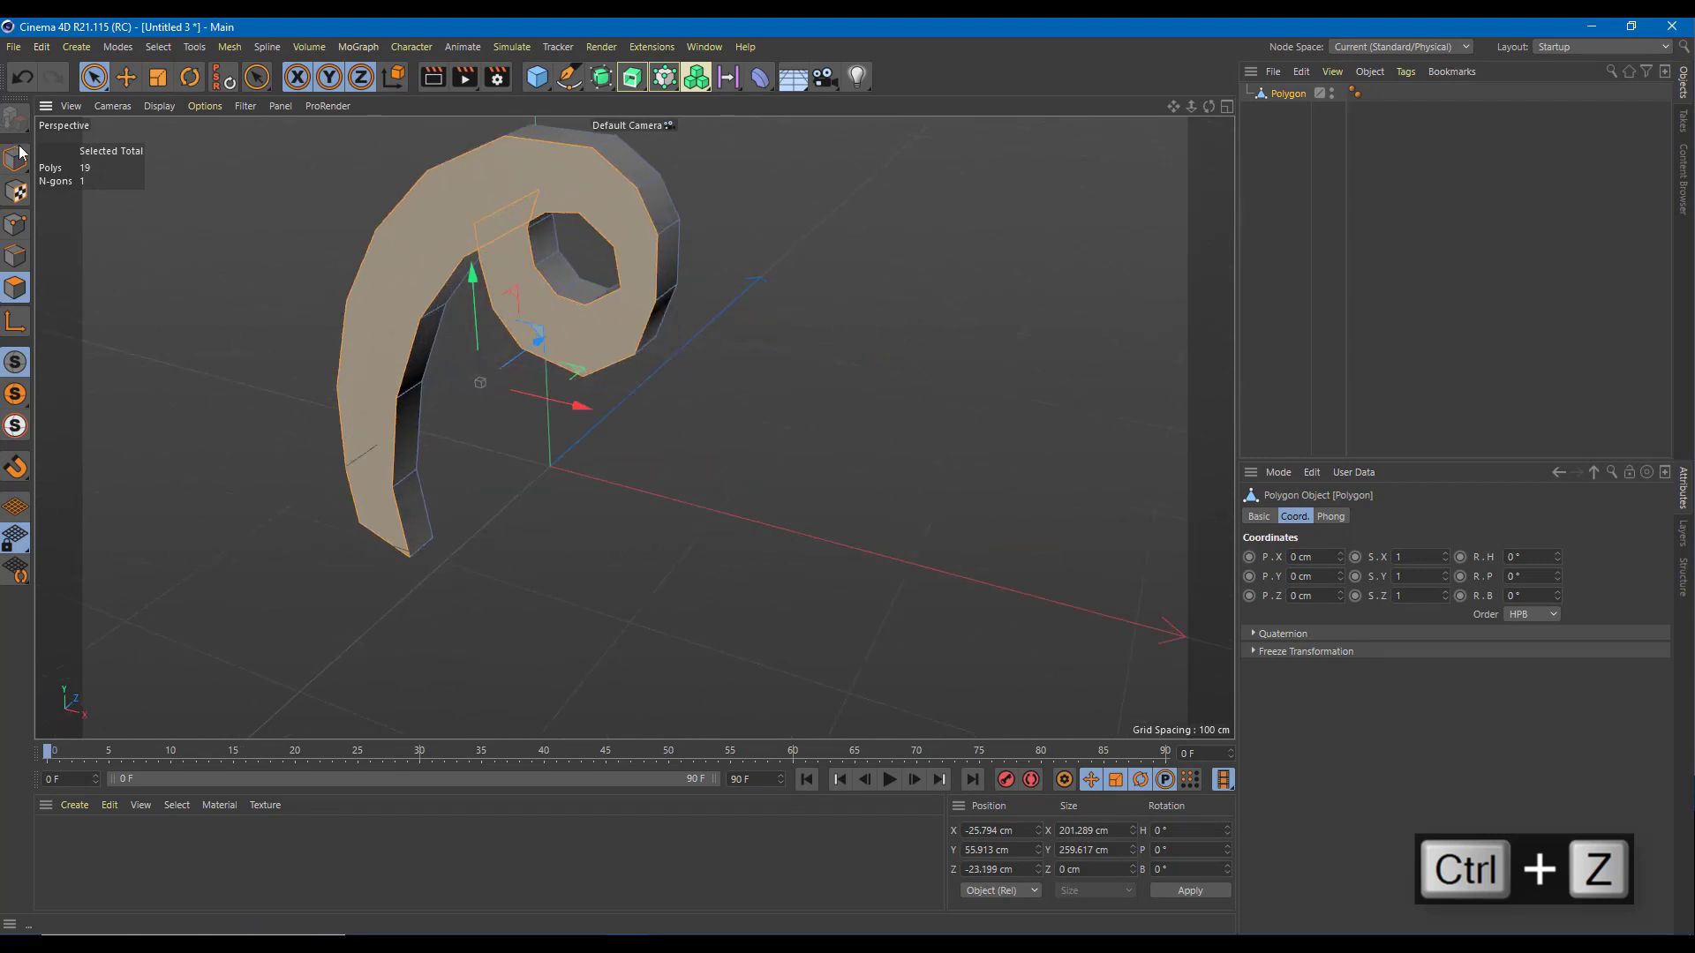
pyautogui.click(94, 78)
pyautogui.click(190, 259)
pyautogui.scroll(-3, 417, 306)
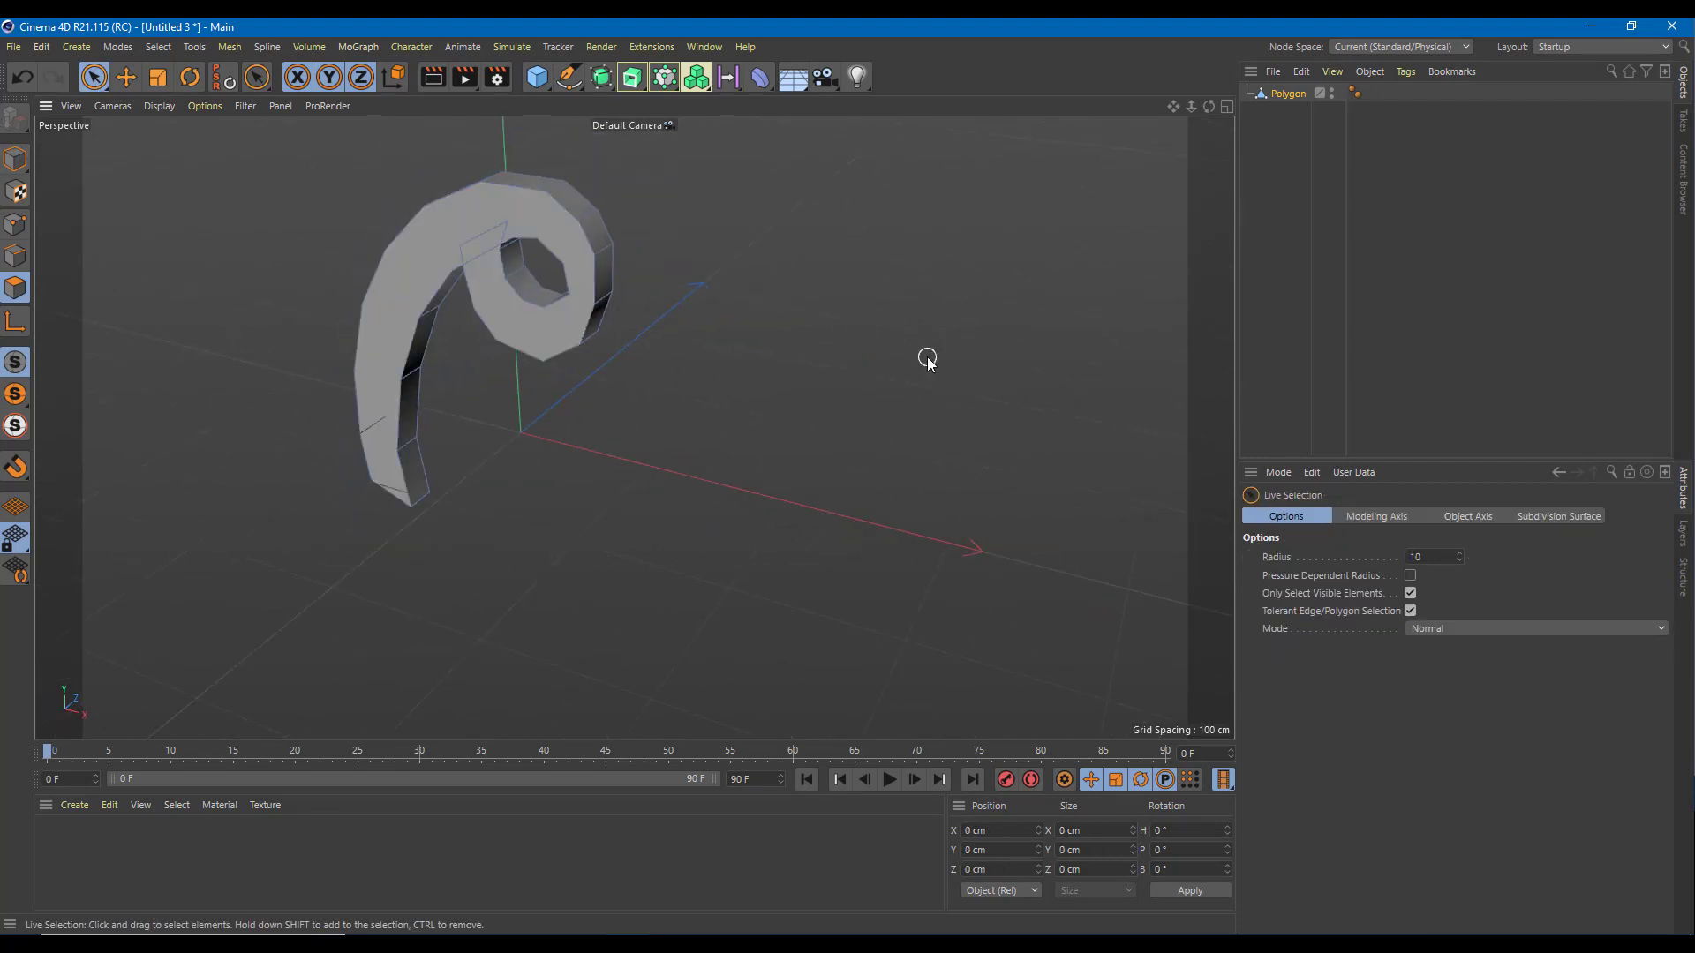
# - Show all four views and compare the extruded swirl with the reference image in the Front view
pyautogui.middleClick(927, 359)
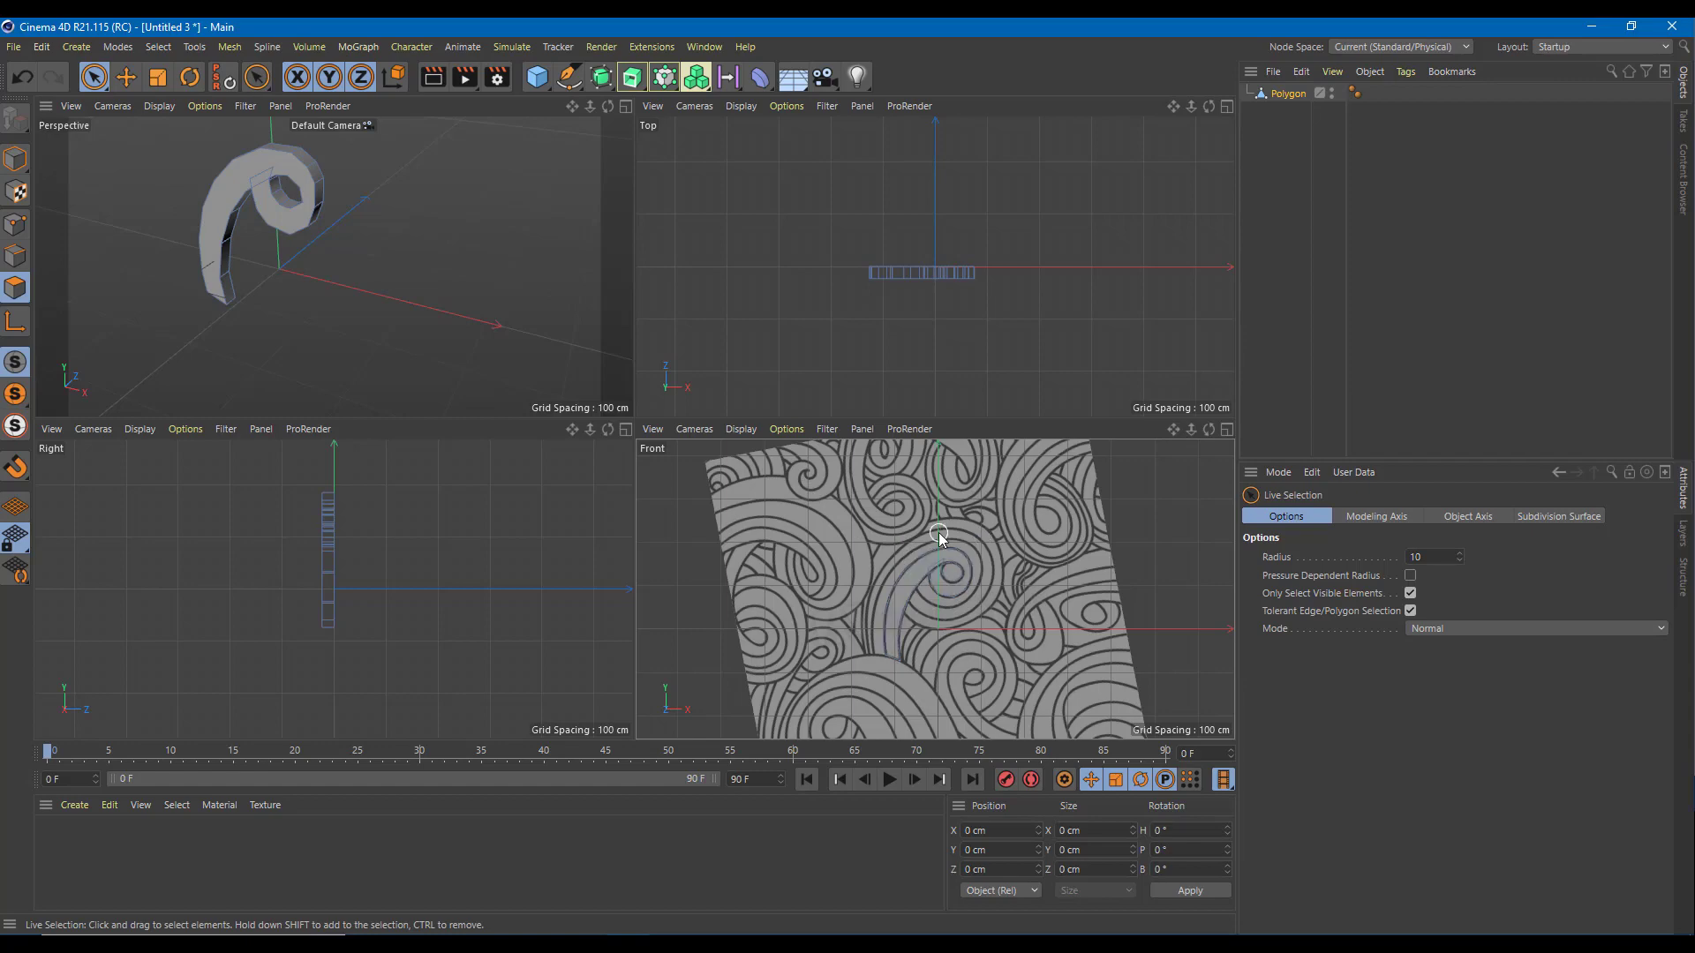
pyautogui.scroll(3, 953, 558)
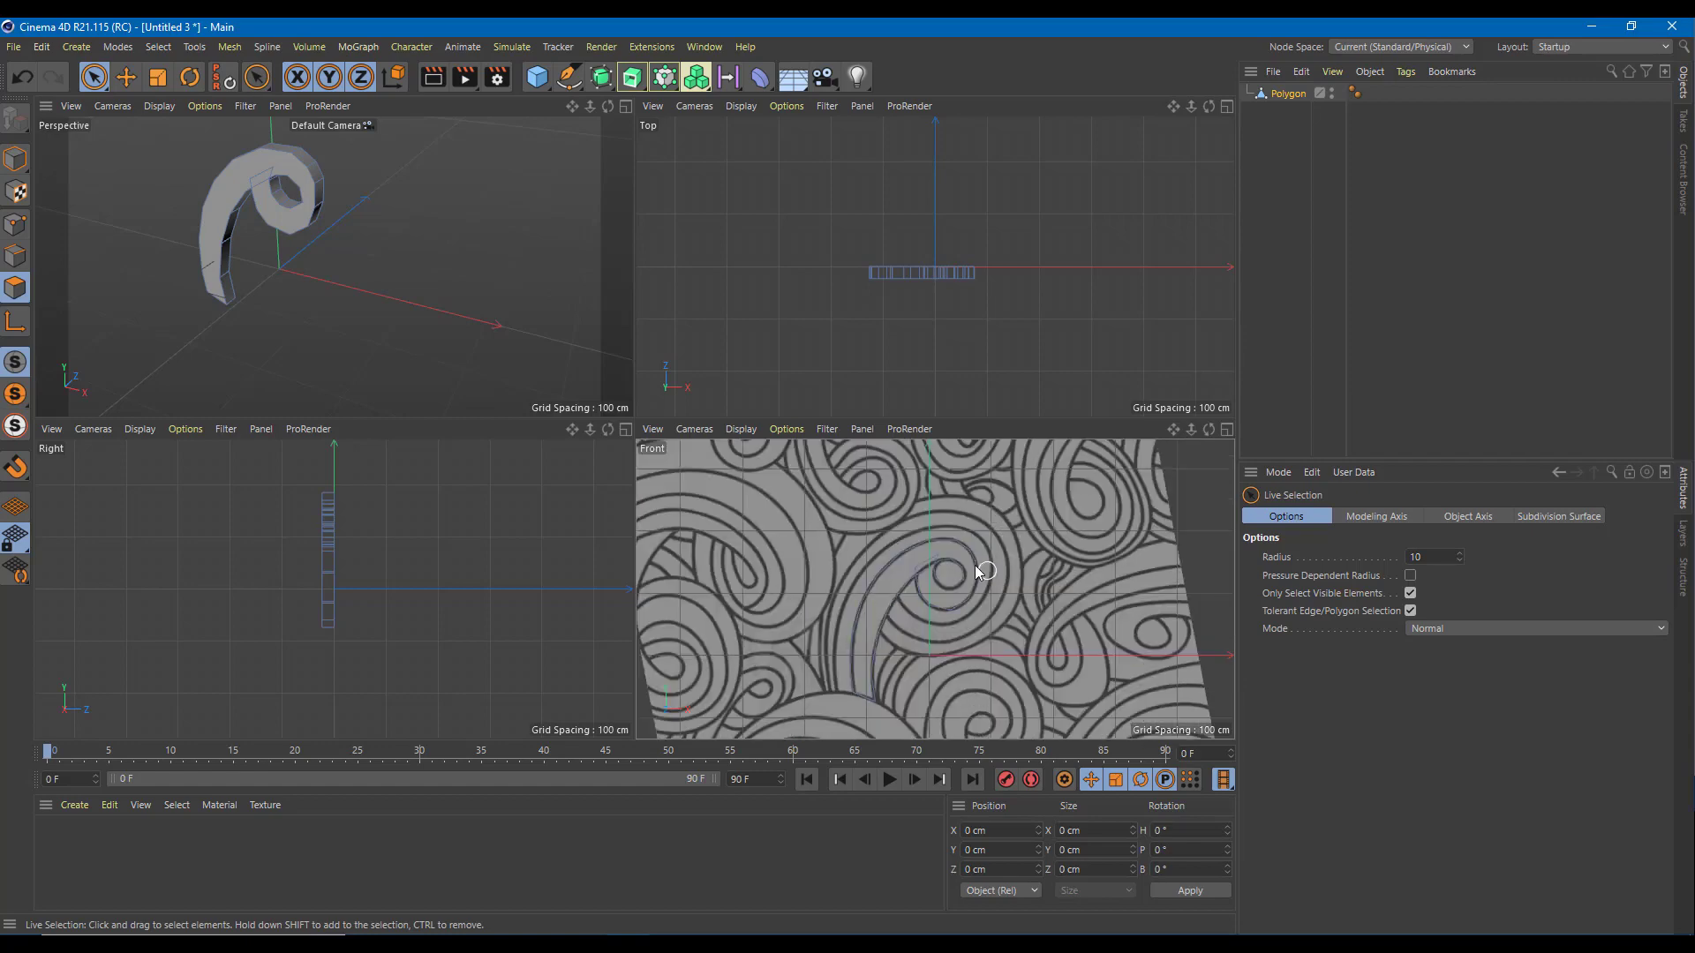
pyautogui.scroll(-5, 966, 570)
pyautogui.scroll(2, 954, 547)
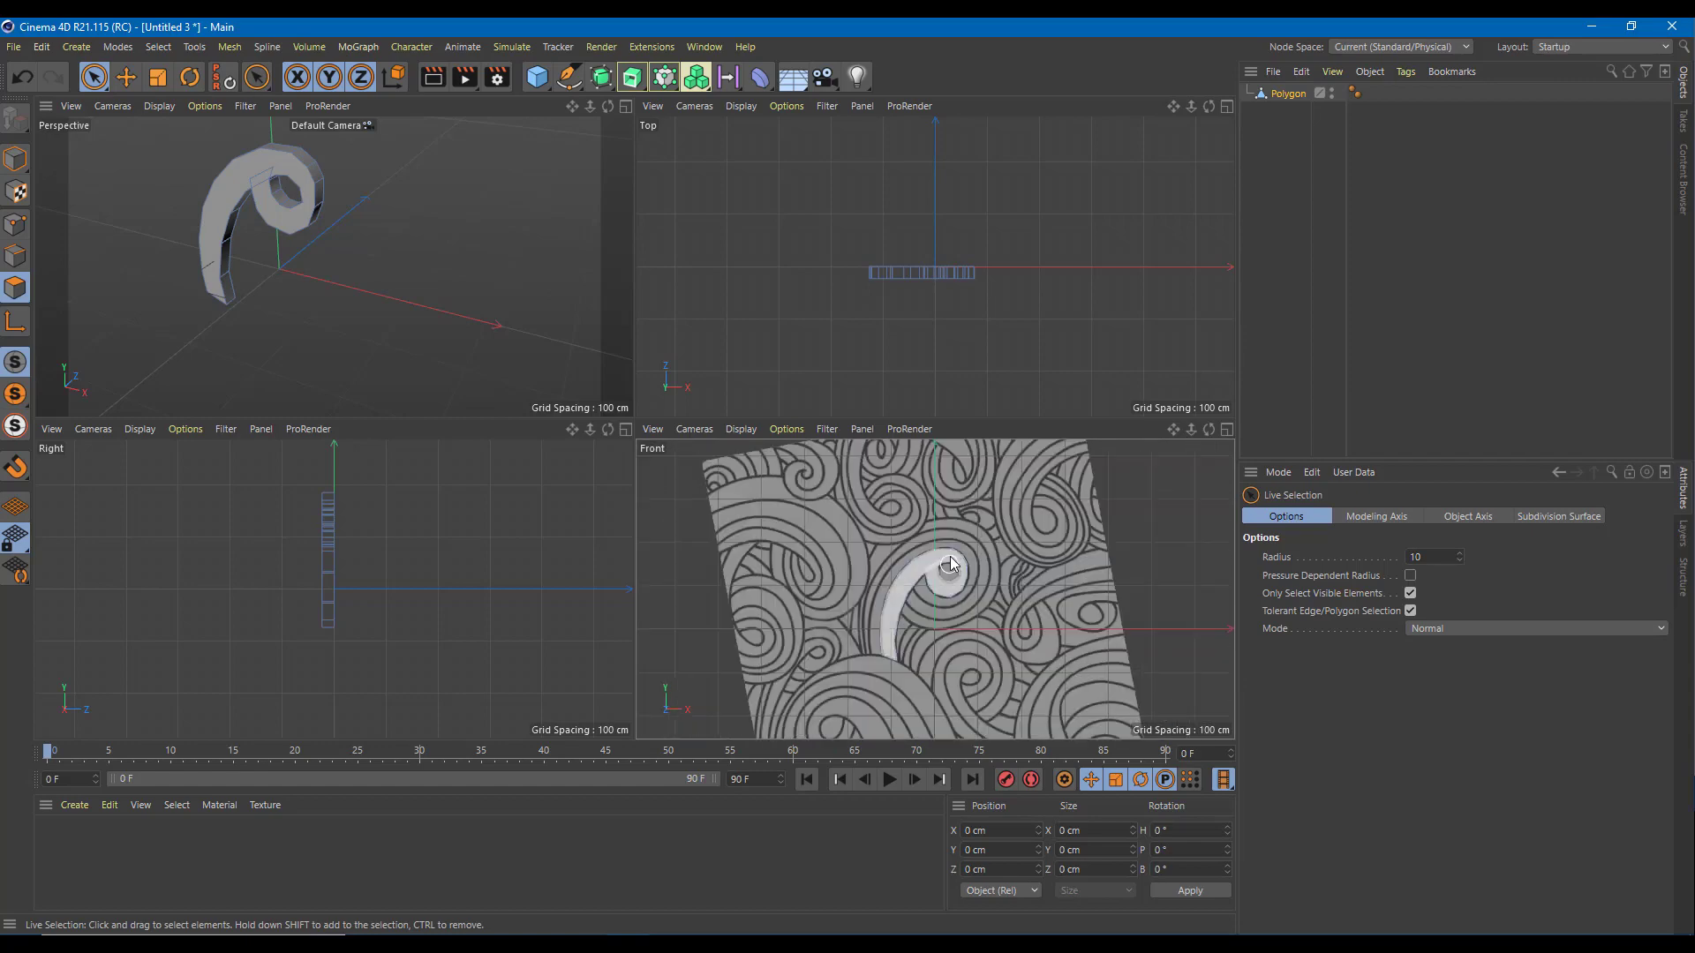
pyautogui.scroll(-2, 945, 533)
# - Configure the Top viewport with the swirl pattern image as its background picture, toggling the picture's display off and on
pyautogui.click(786, 429)
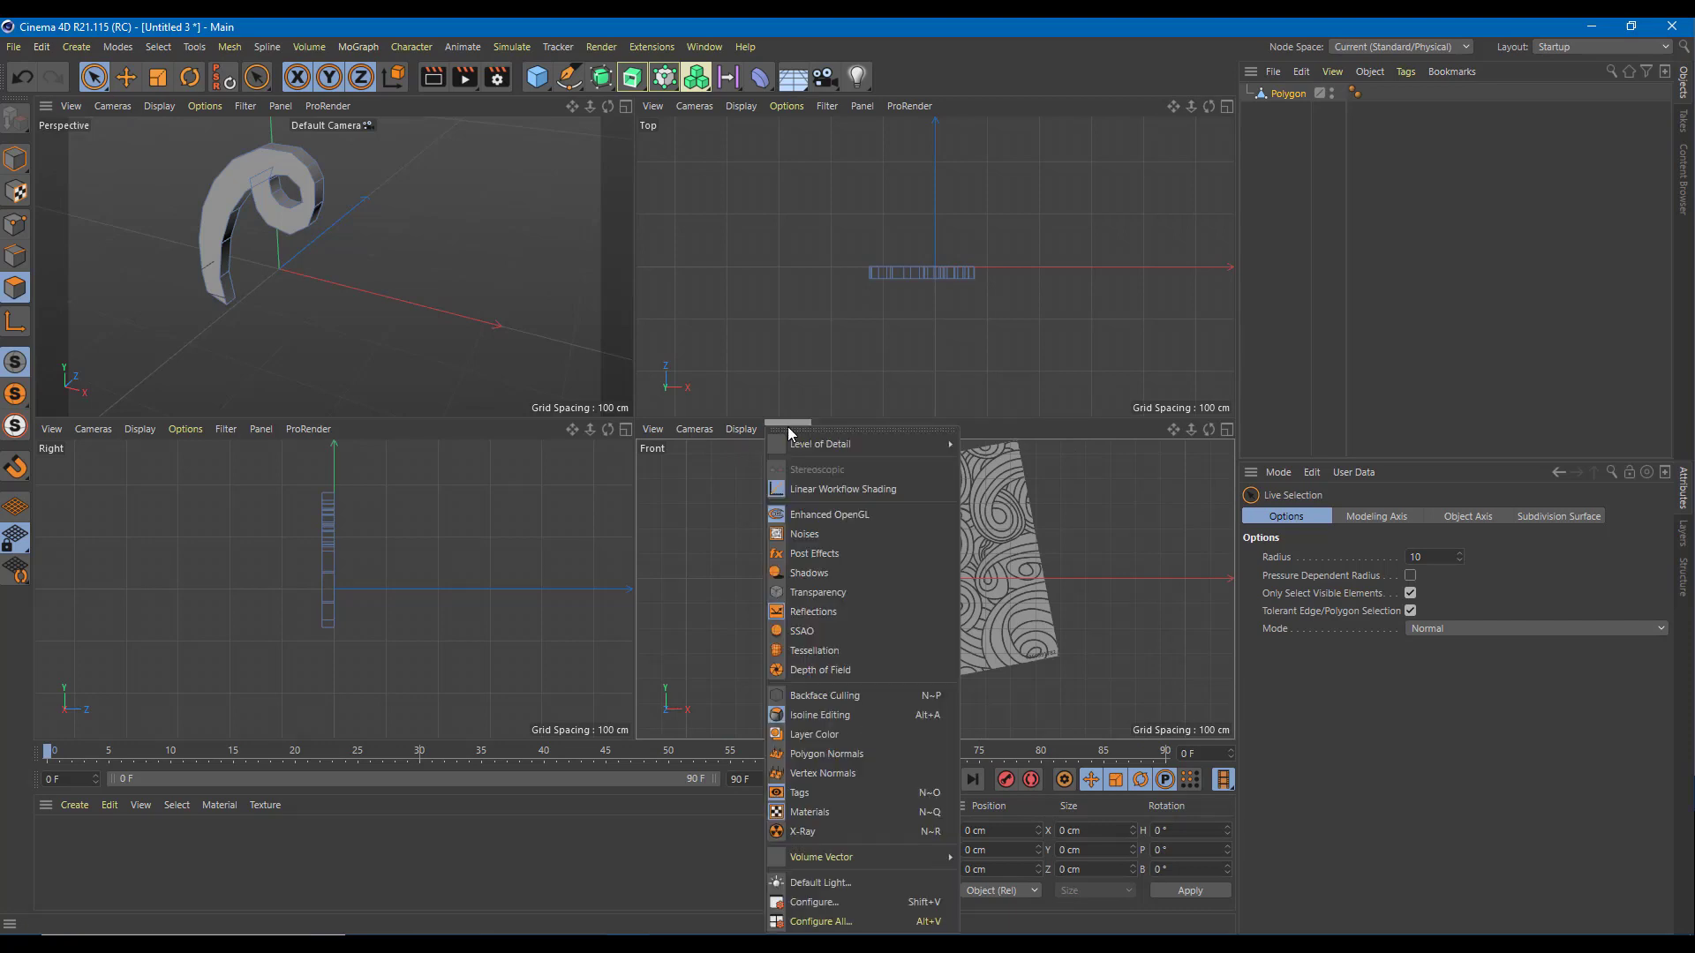
pyautogui.click(776, 427)
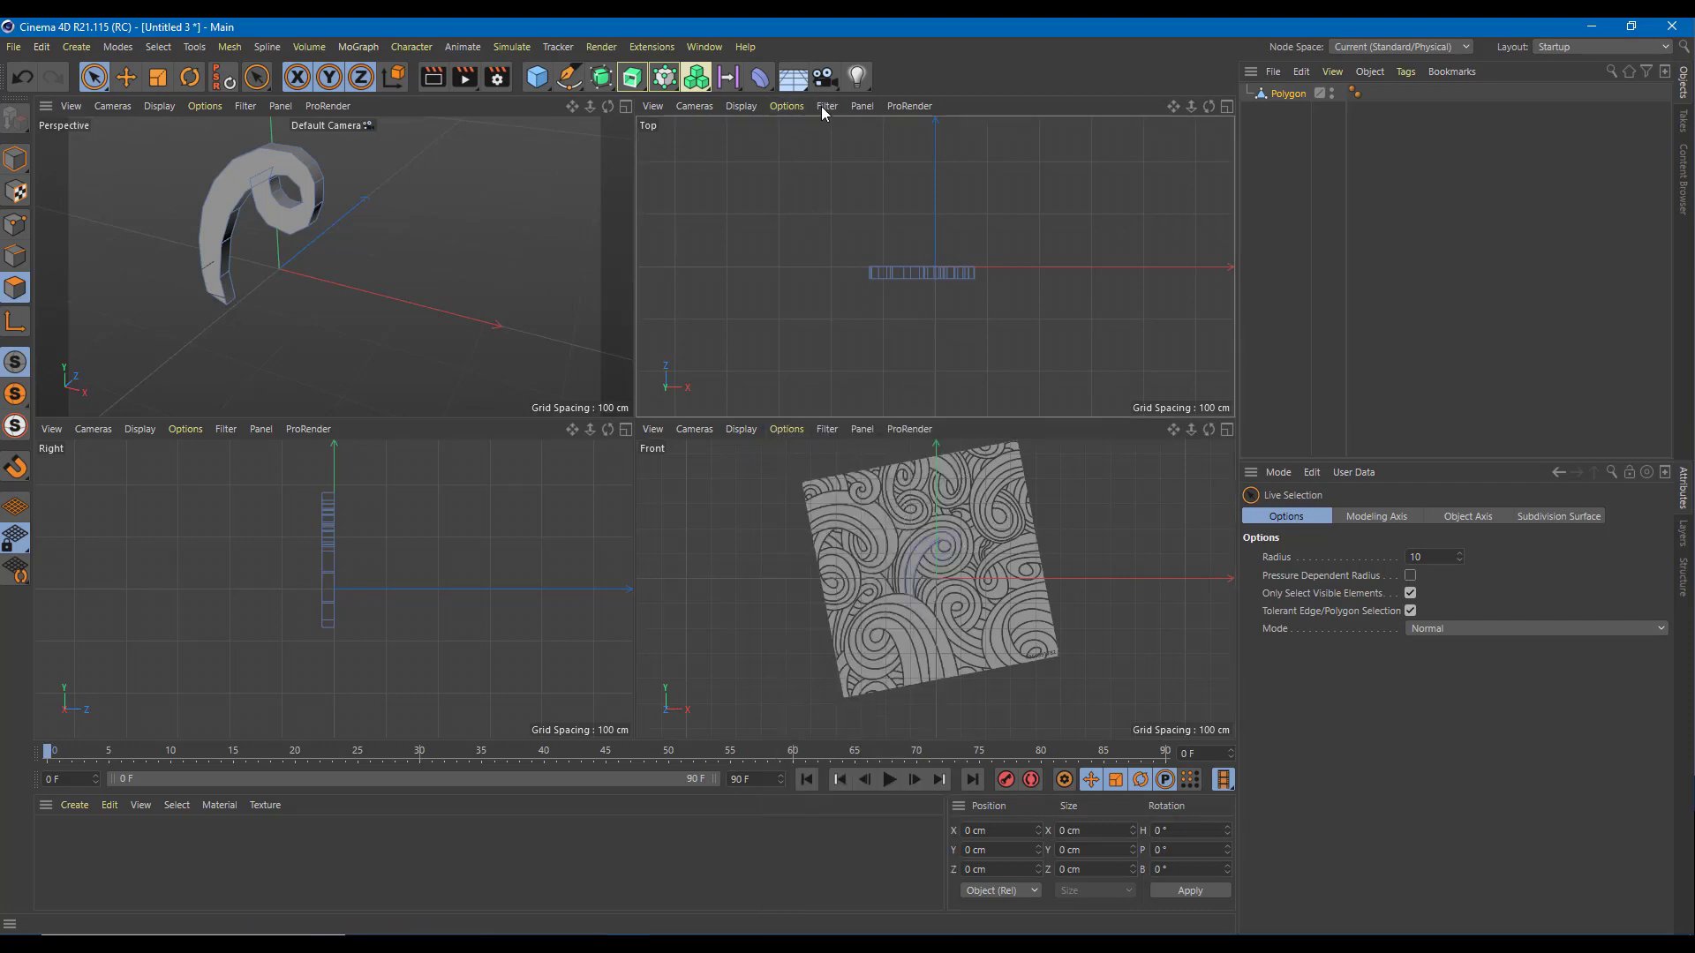
pyautogui.click(777, 105)
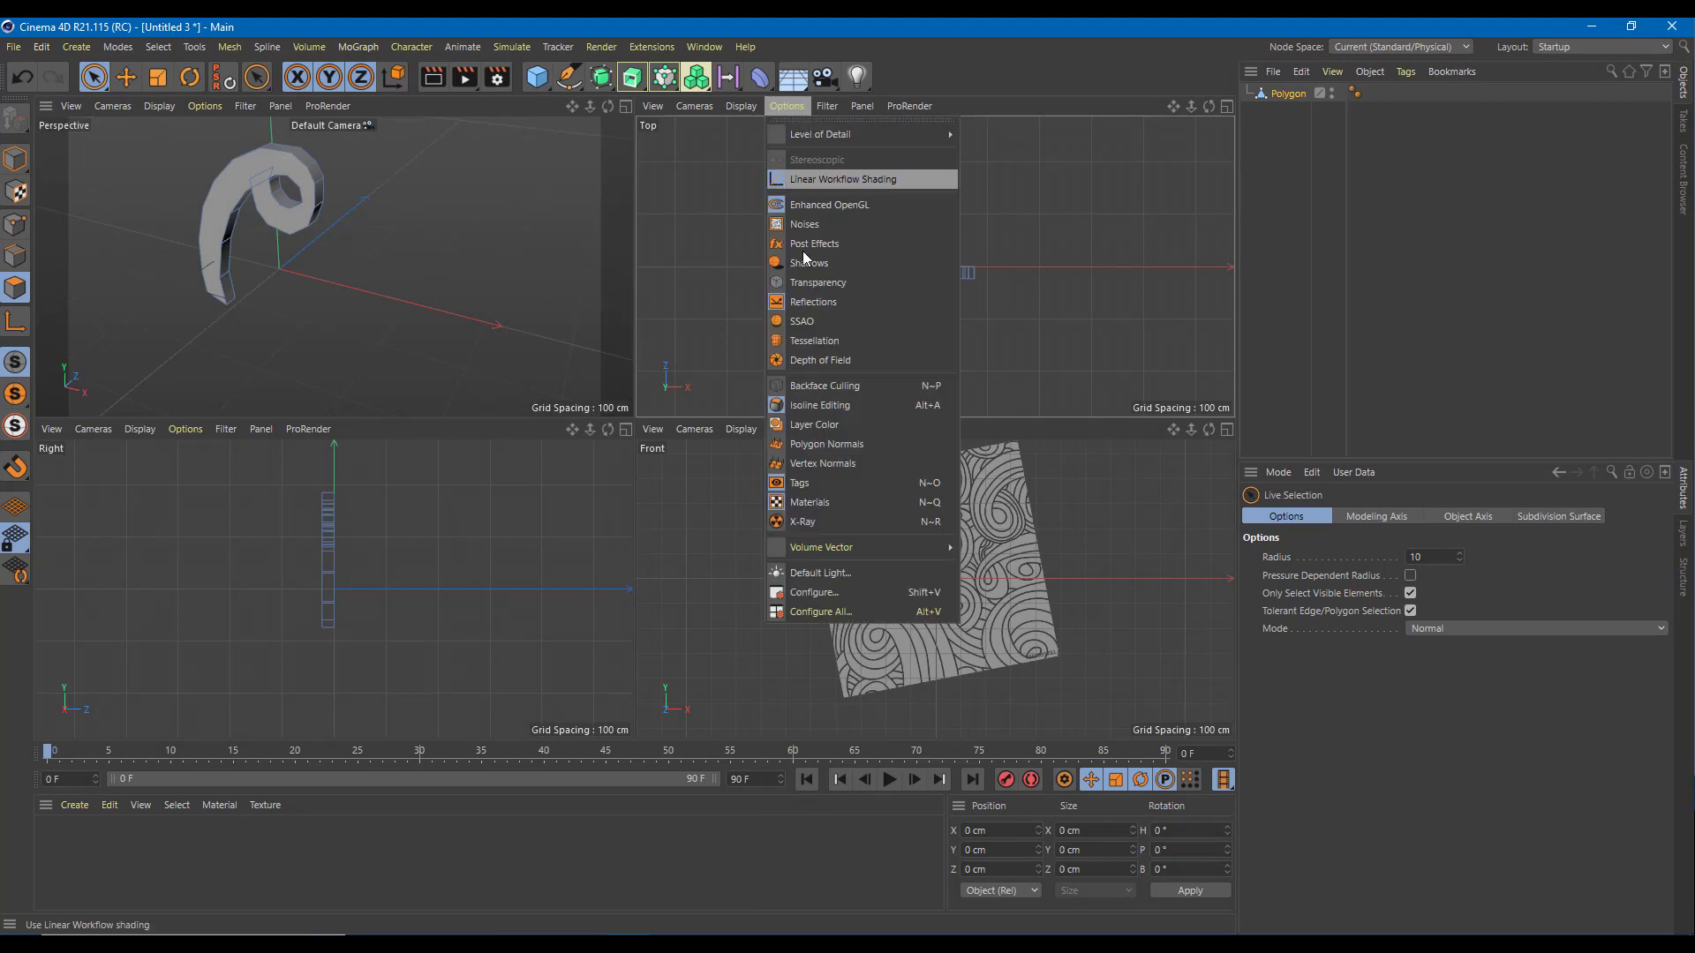
pyautogui.click(1179, 237)
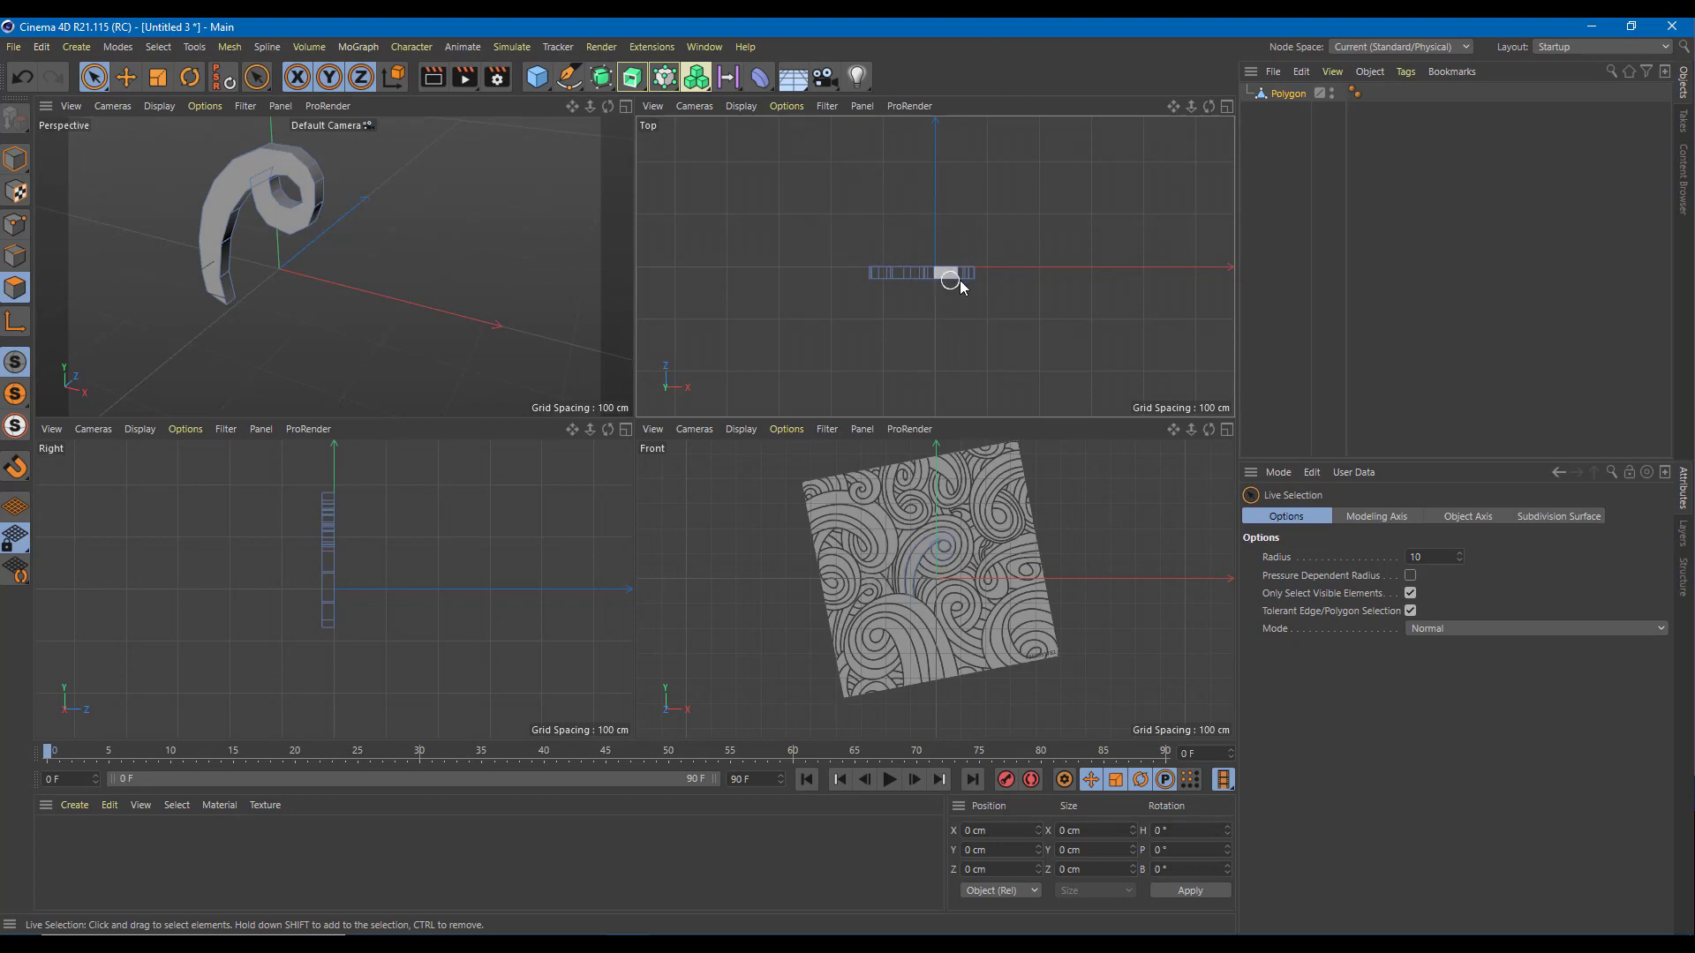
pyautogui.click(787, 107)
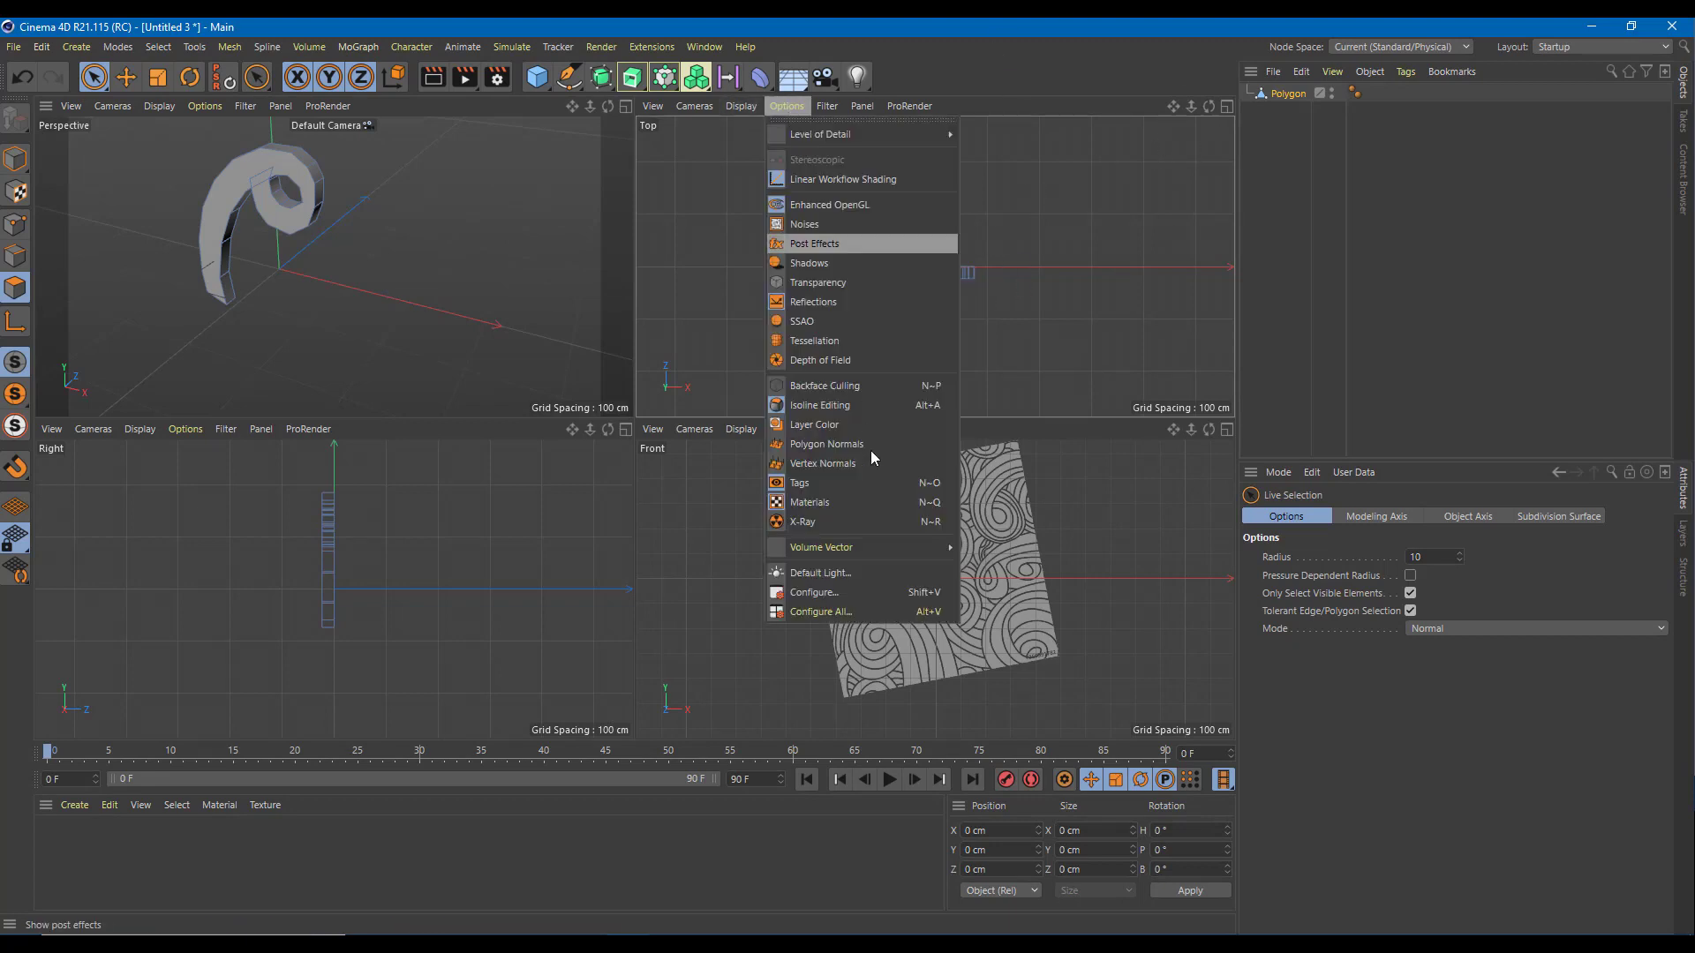
pyautogui.click(850, 589)
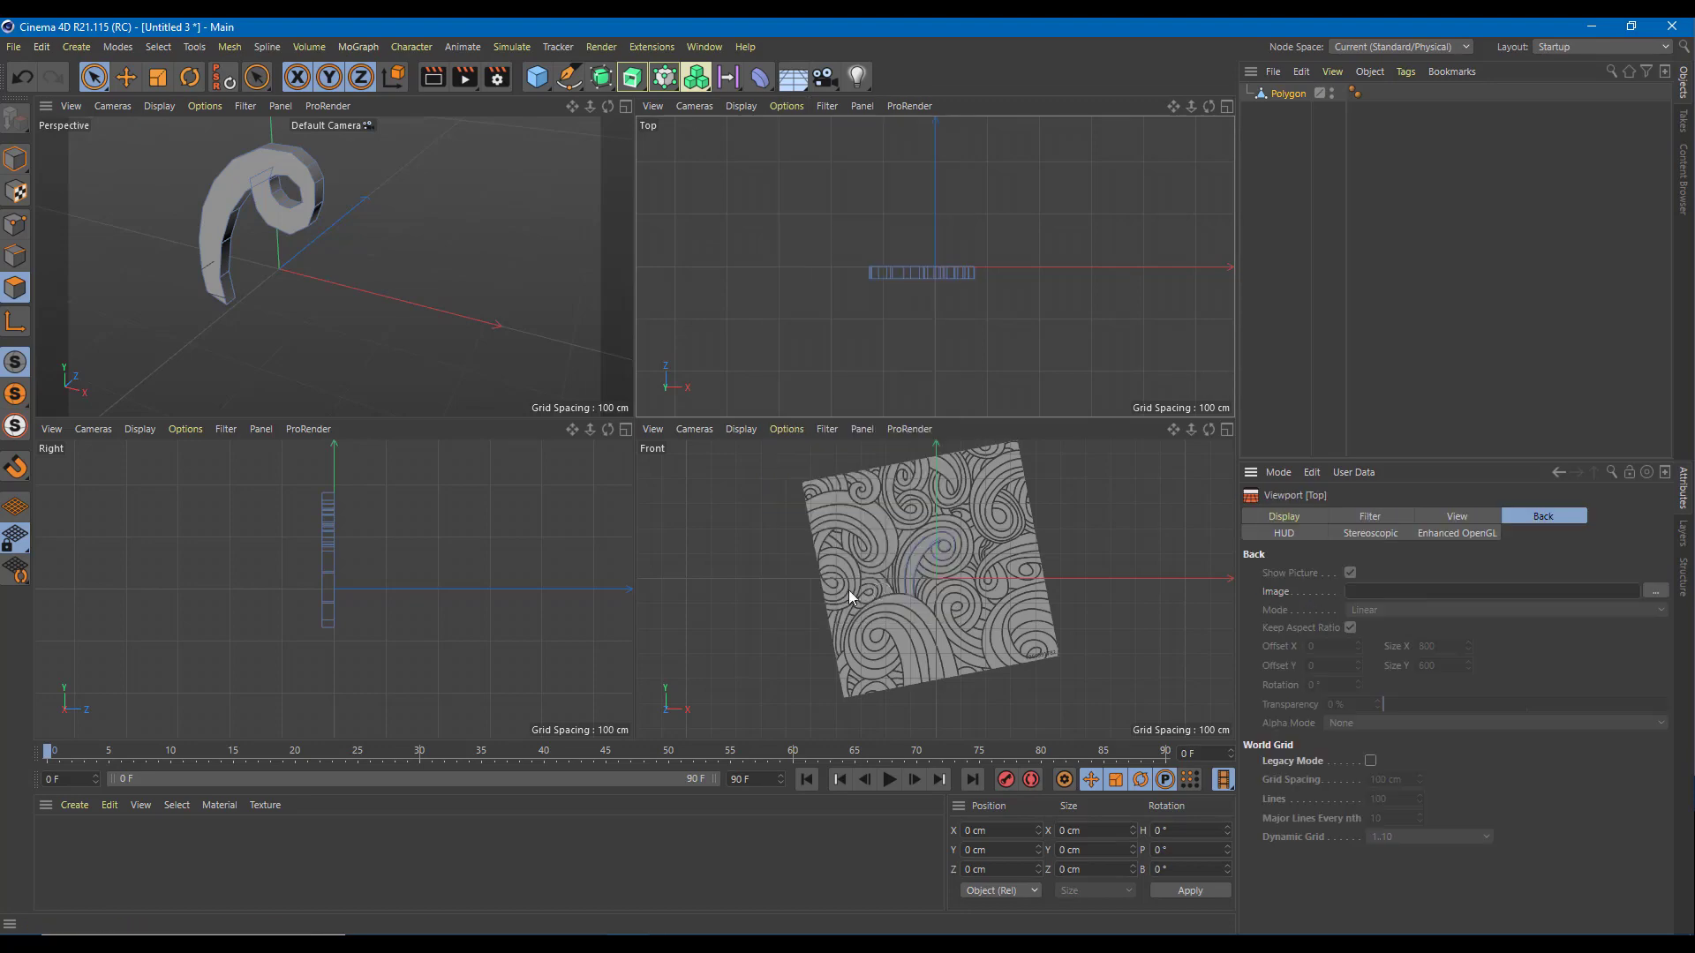
pyautogui.click(1655, 591)
pyautogui.click(237, 190)
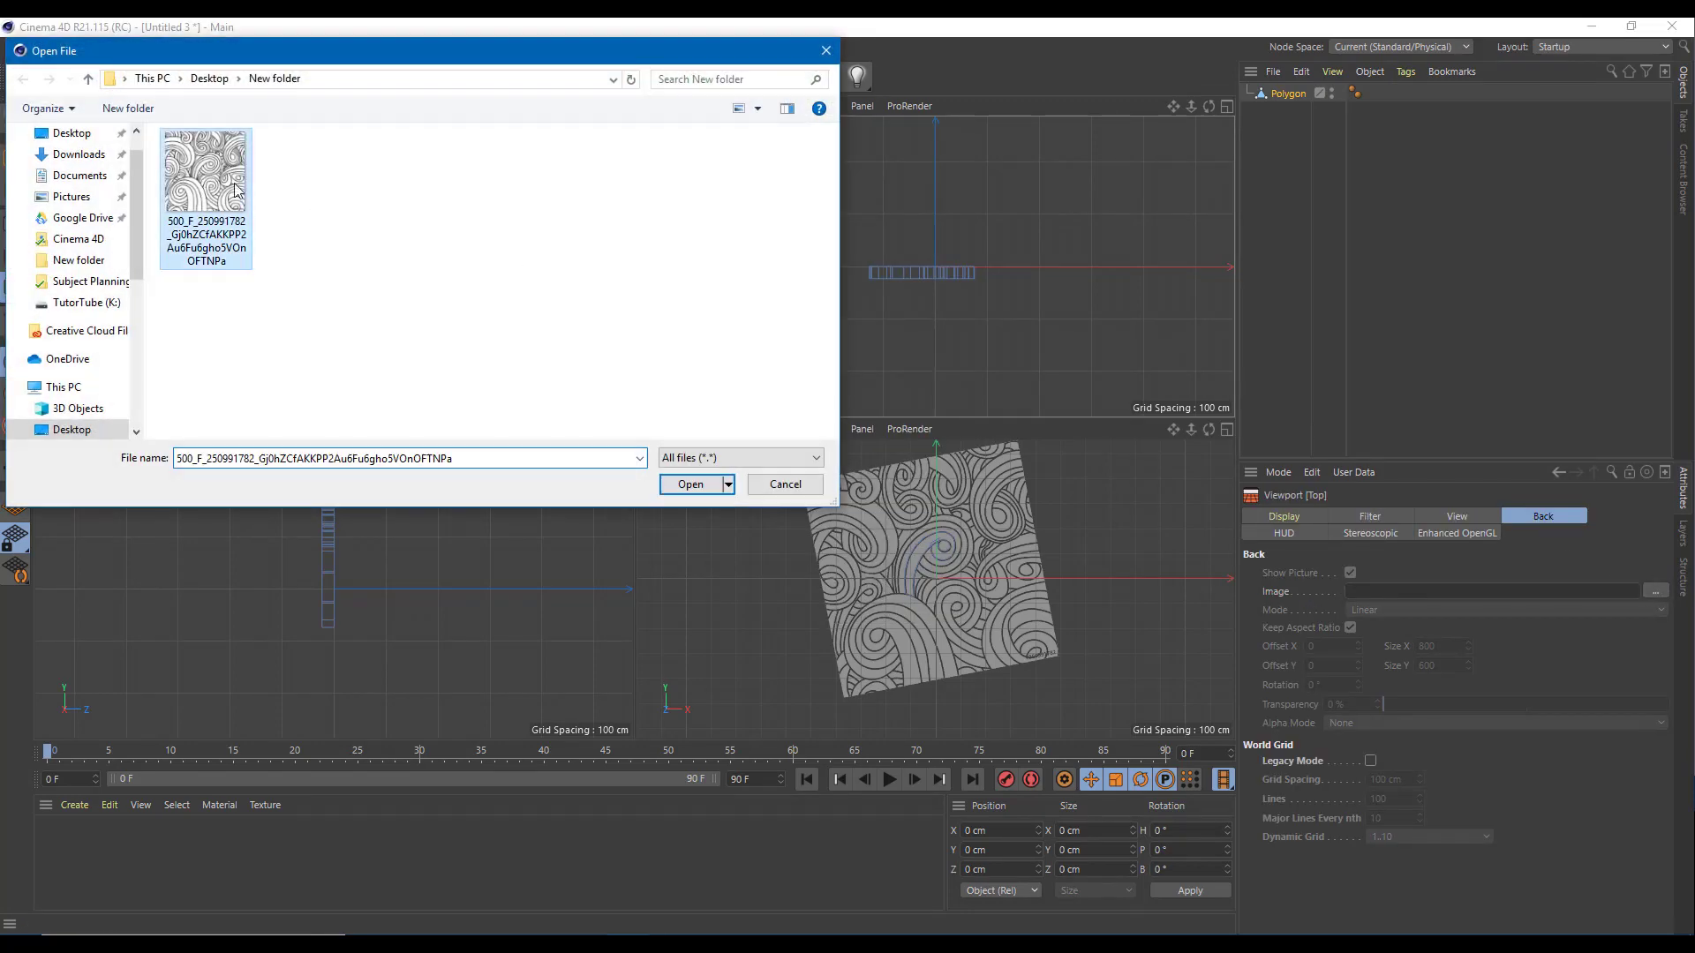
pyautogui.doubleClick(237, 190)
pyautogui.scroll(-5, 893, 239)
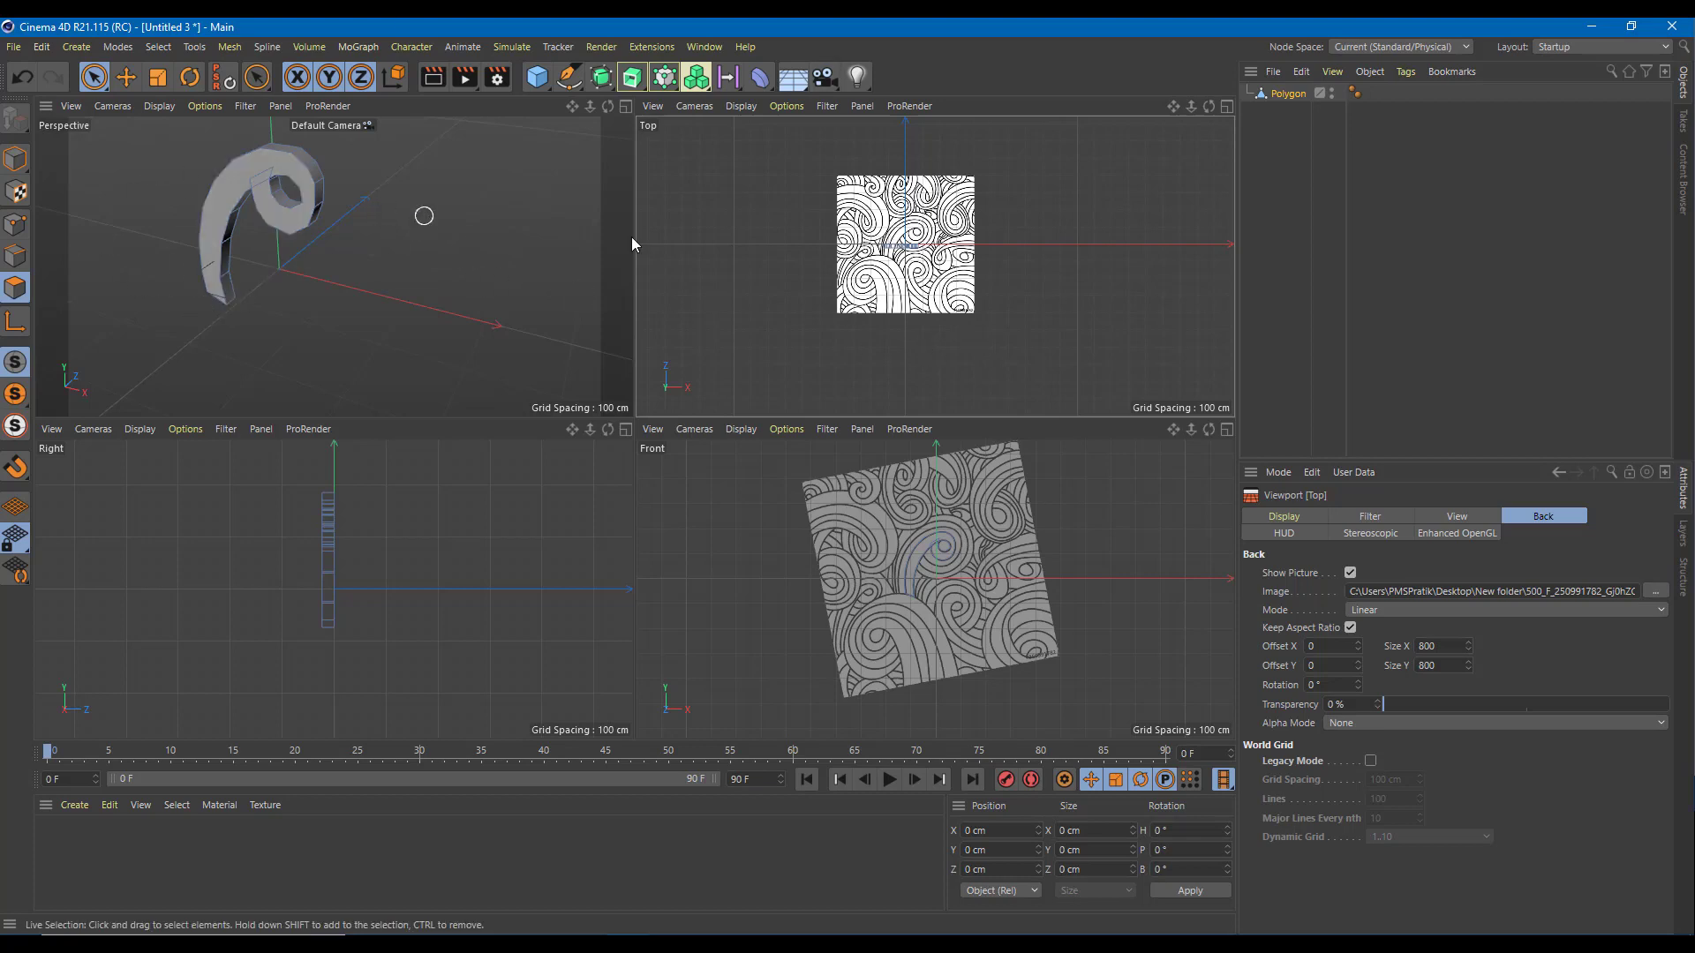
pyautogui.click(1350, 573)
pyautogui.click(1350, 573)
# - Create a new project and add a Polygon primitive to it
pyautogui.click(16, 48)
pyautogui.click(108, 78)
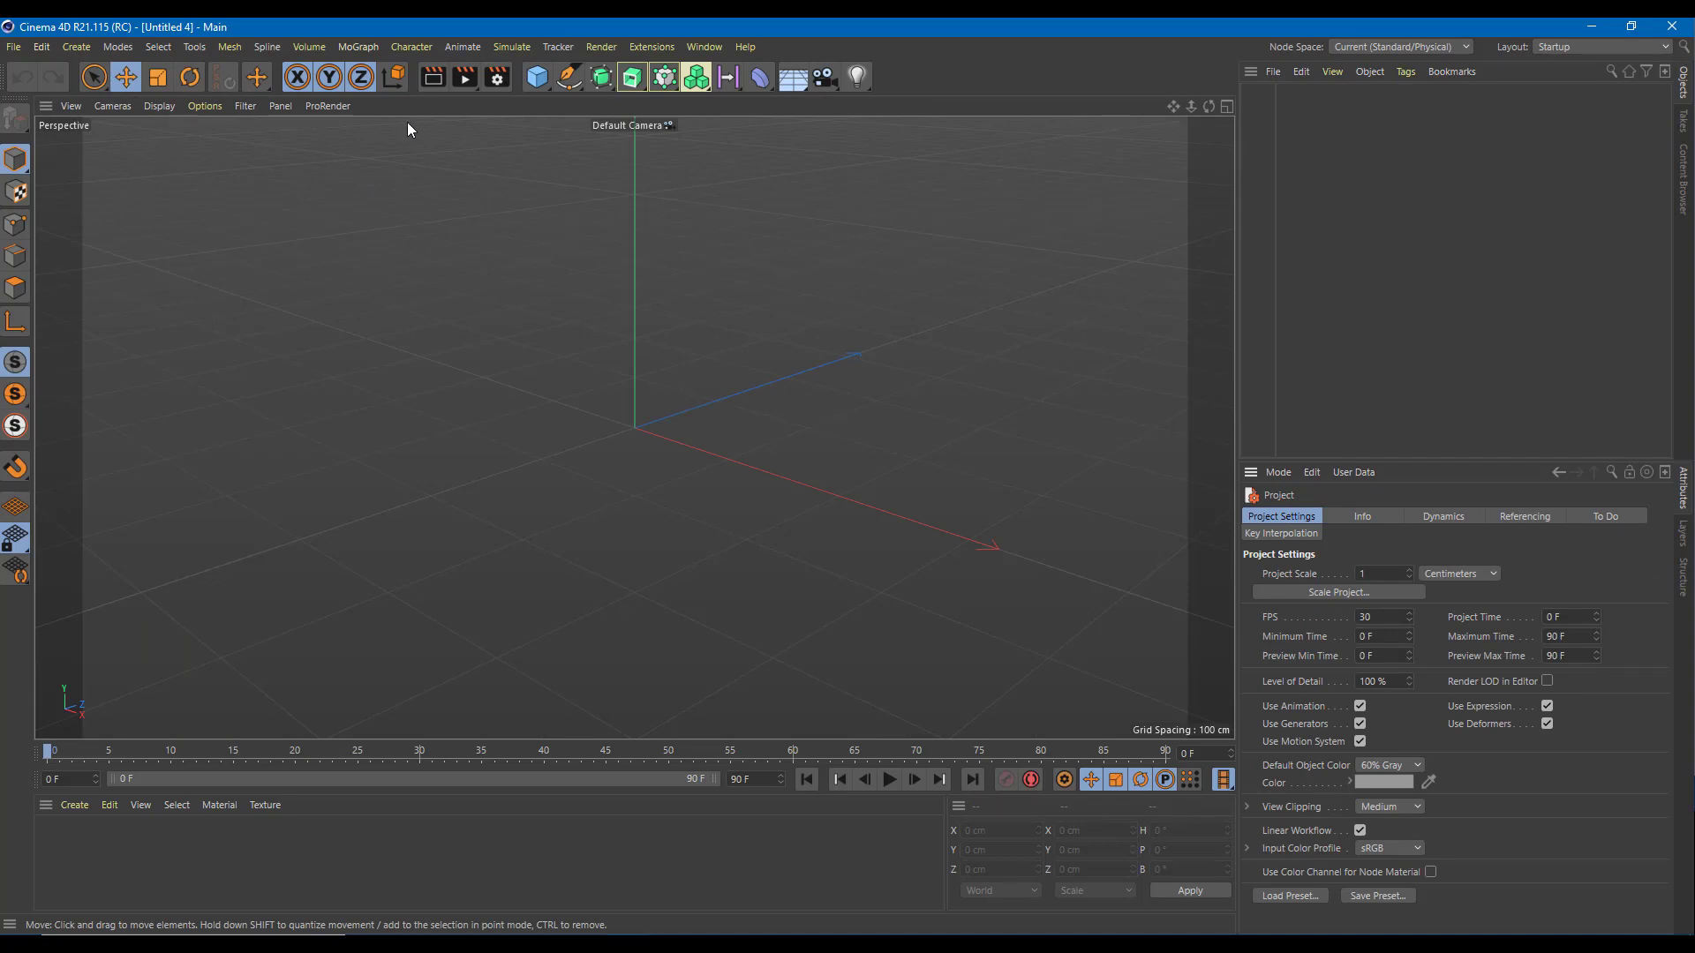
pyautogui.click(535, 84)
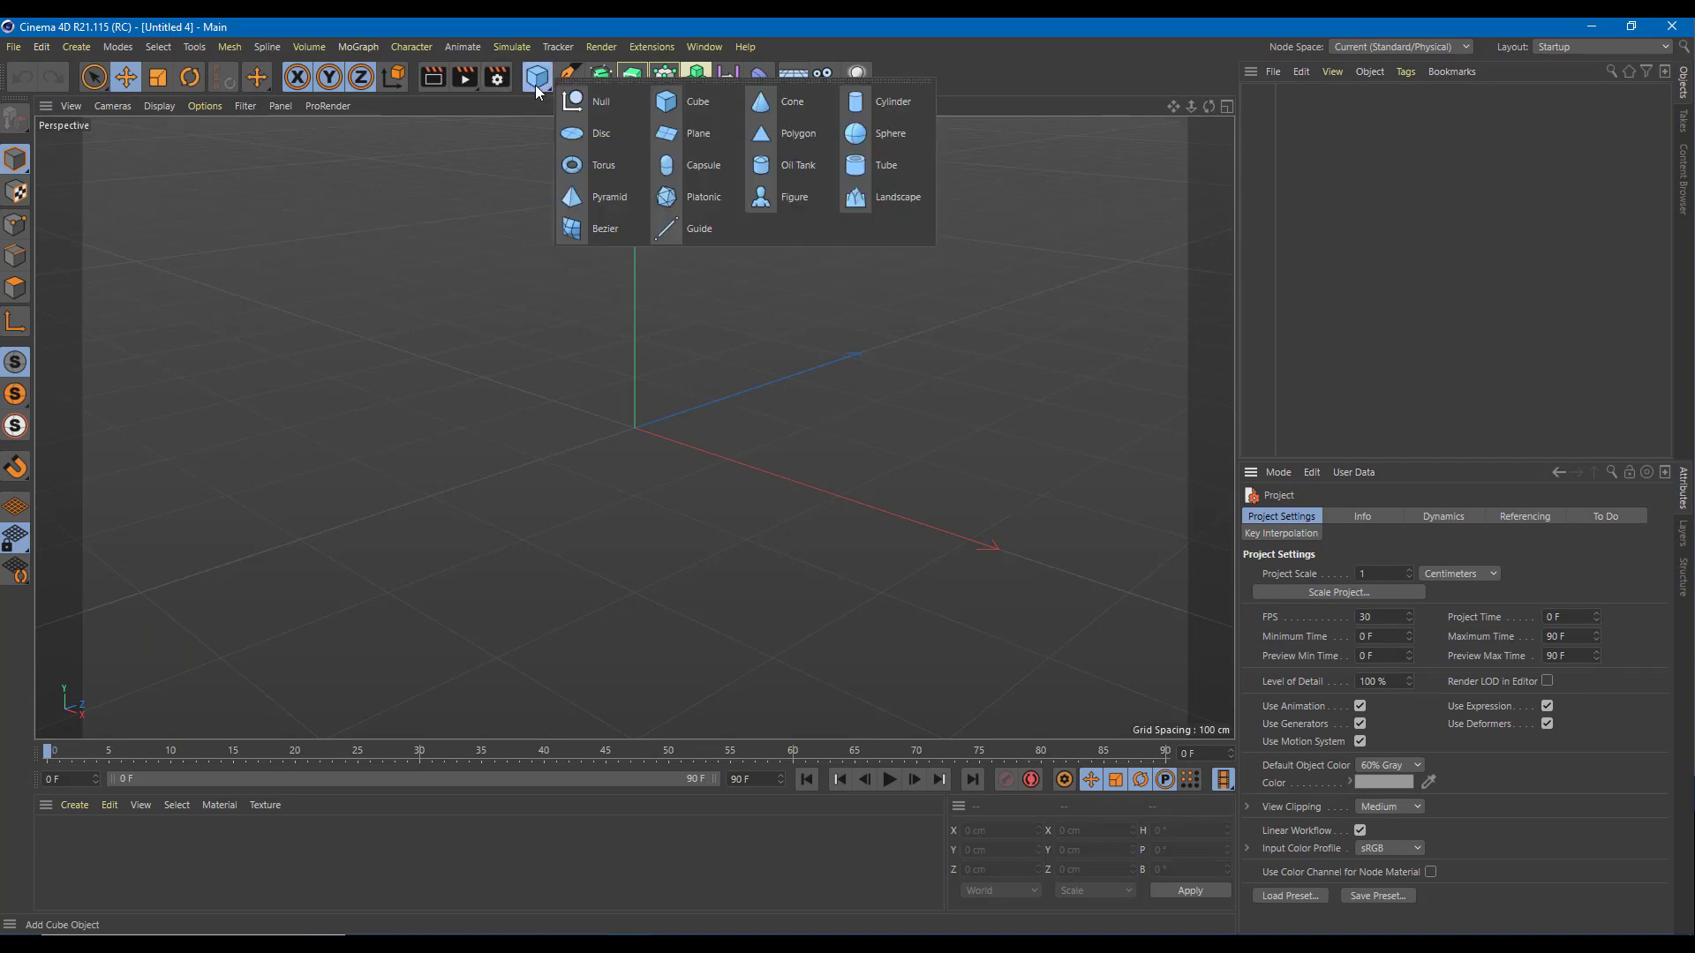
pyautogui.click(793, 137)
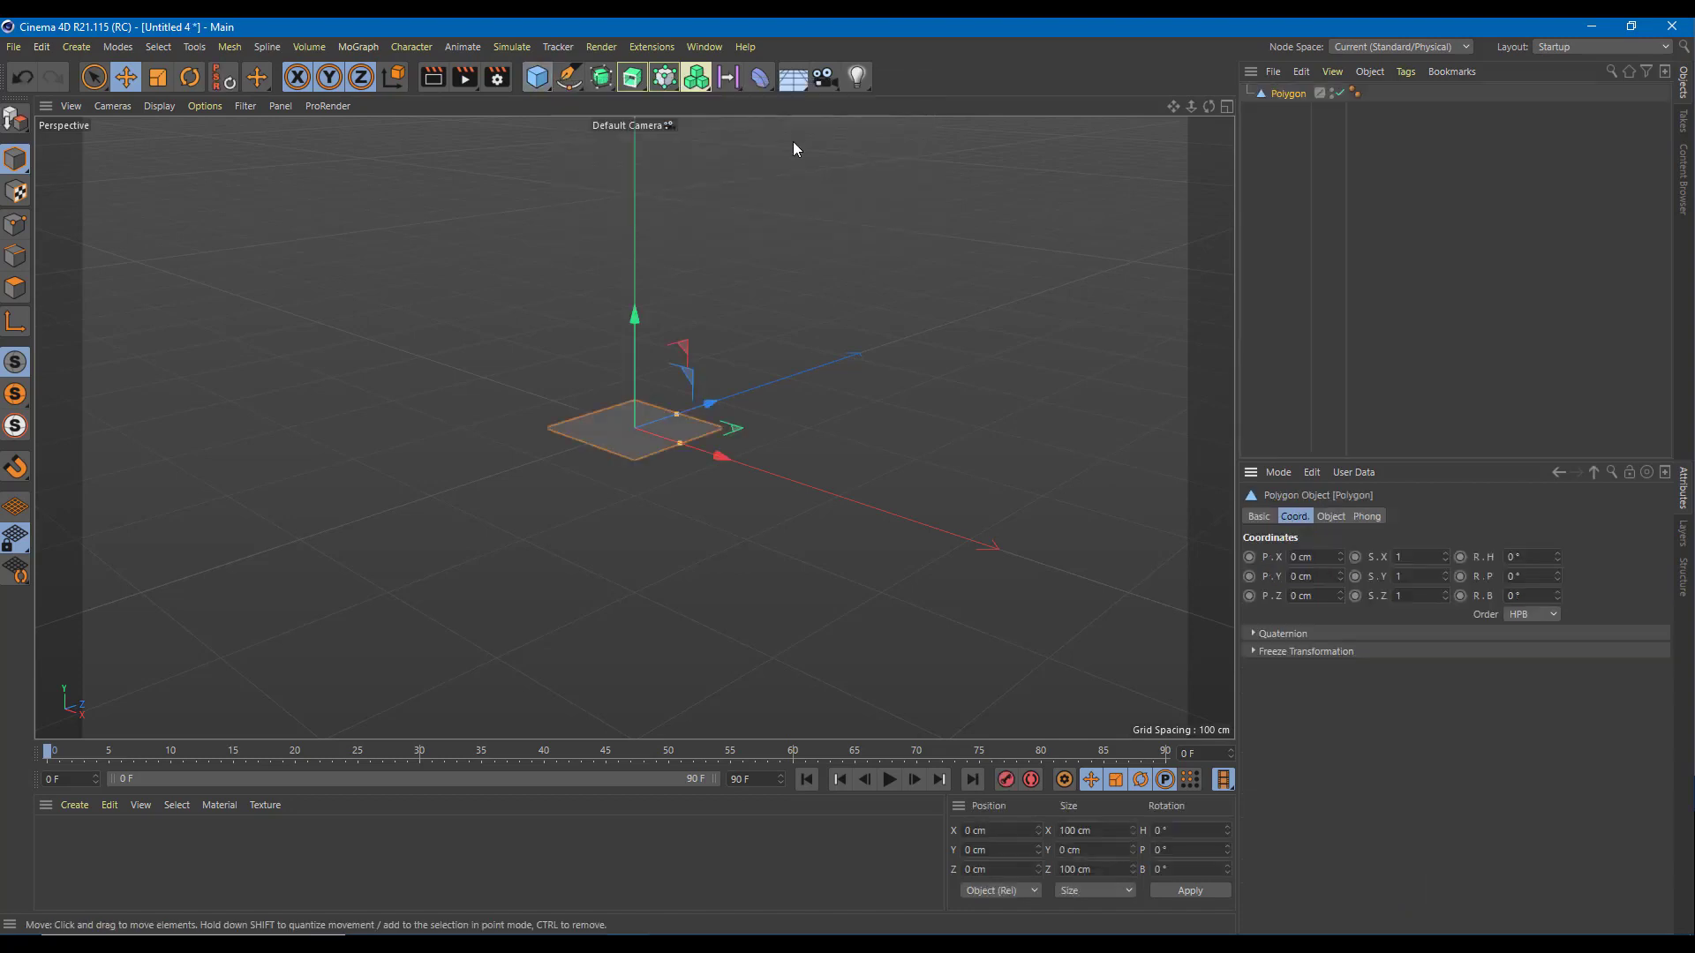
# - Apply a new material to the polygon and load the swirl pattern image as its color texture
pyautogui.doubleClick(267, 854)
pyautogui.moveTo(52, 839); pyautogui.dragTo(640, 426)
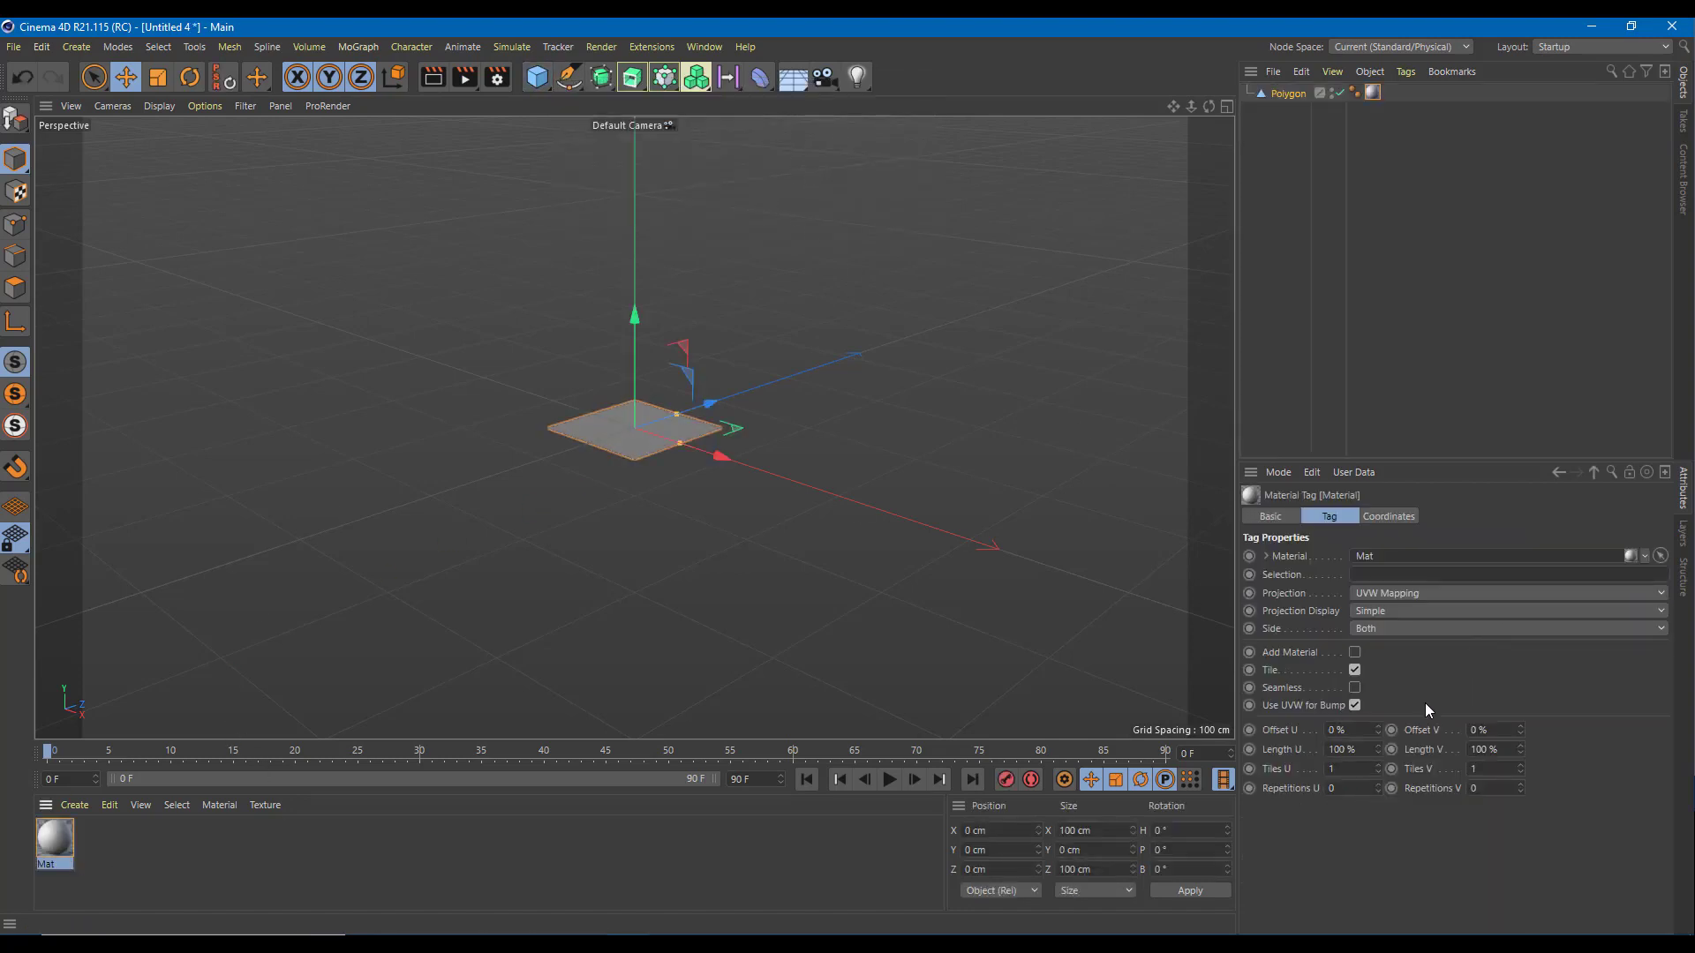
pyautogui.click(72, 835)
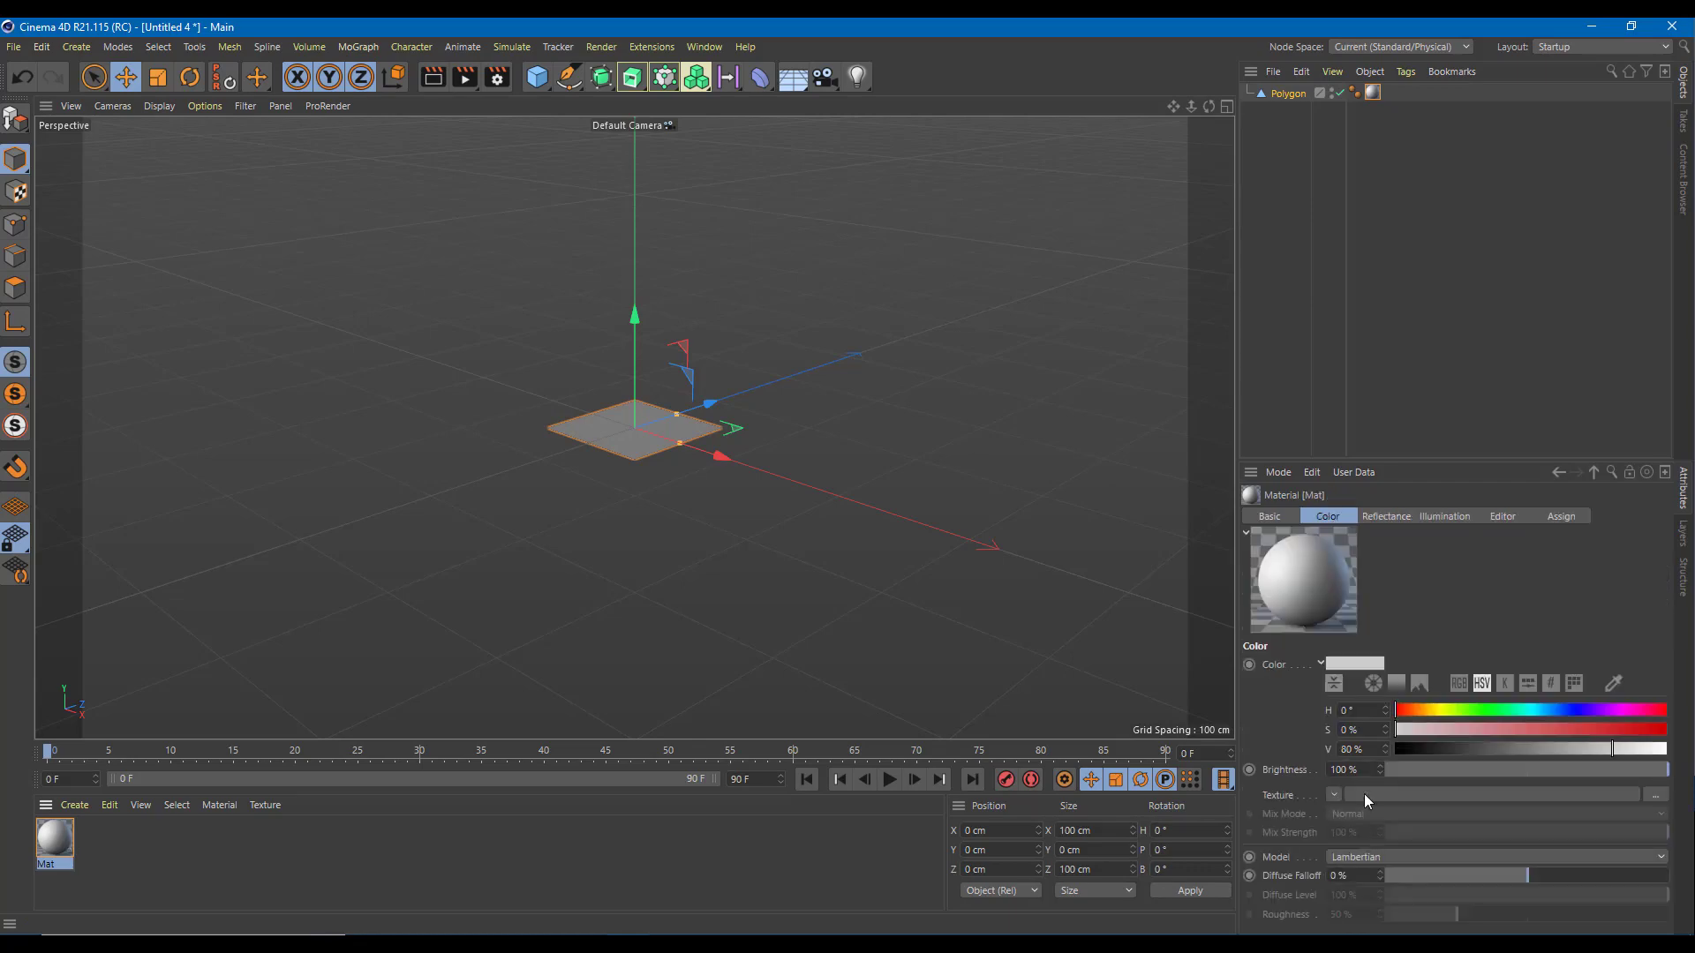
pyautogui.click(1405, 796)
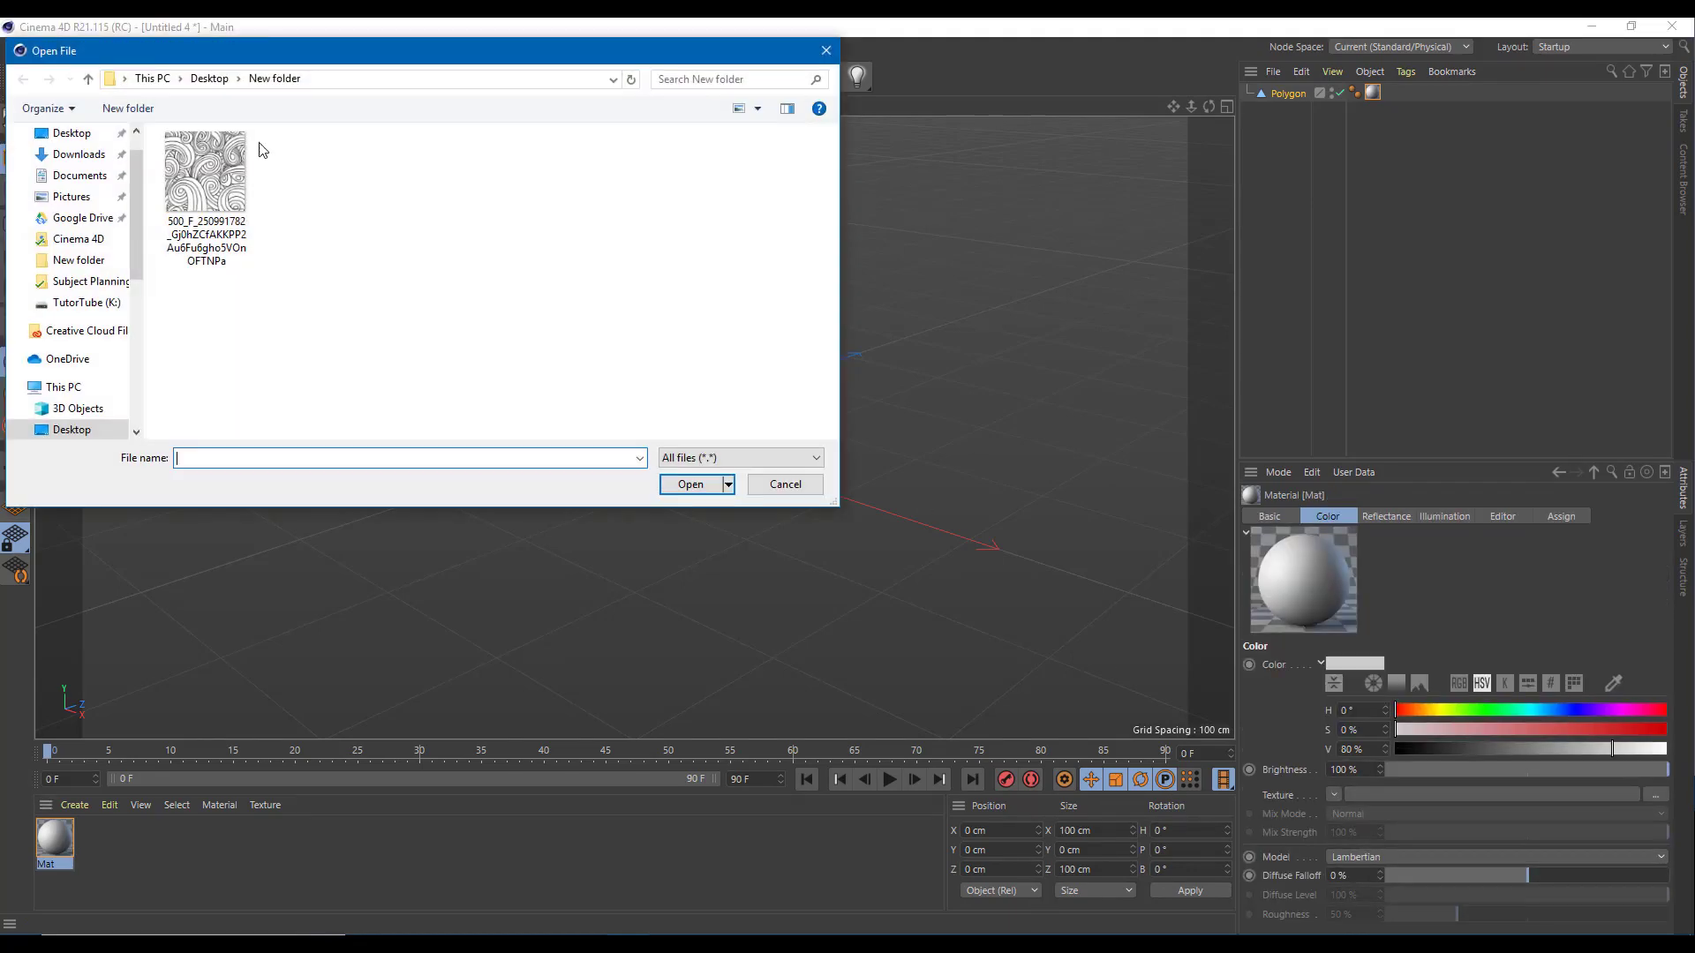
pyautogui.click(210, 168)
pyautogui.click(691, 484)
pyautogui.click(882, 567)
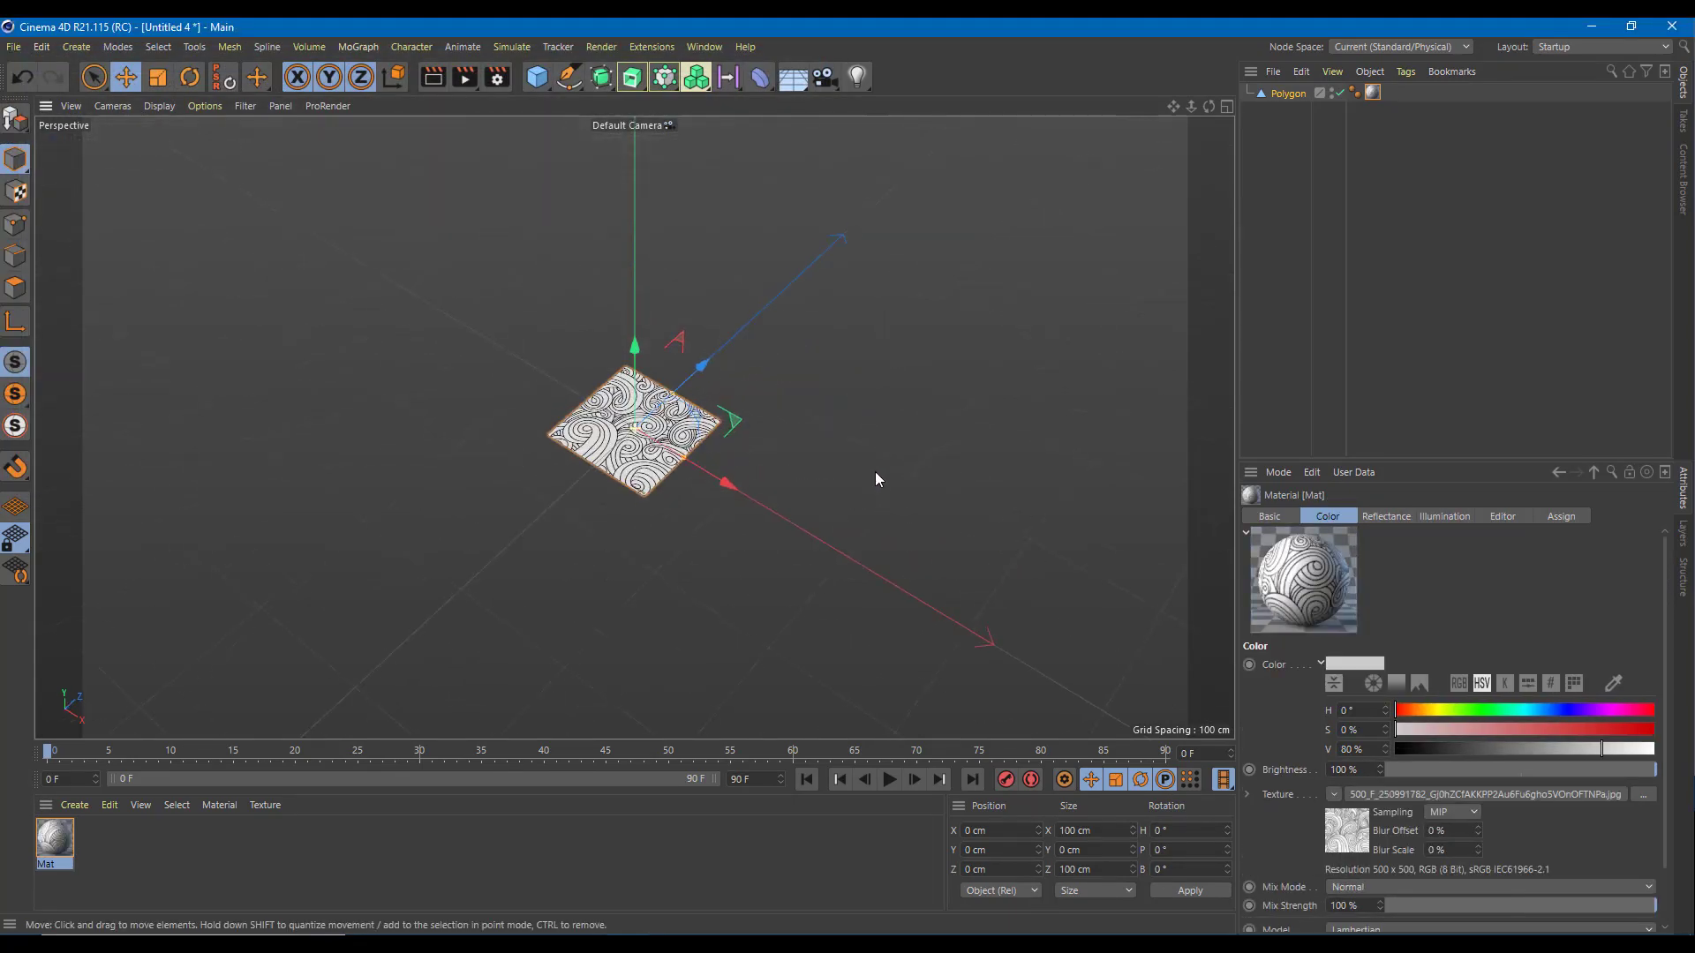
# - Scale the textured polygon up uniformly to about 410 cm in X and Z
pyautogui.scroll(3, 805, 406)
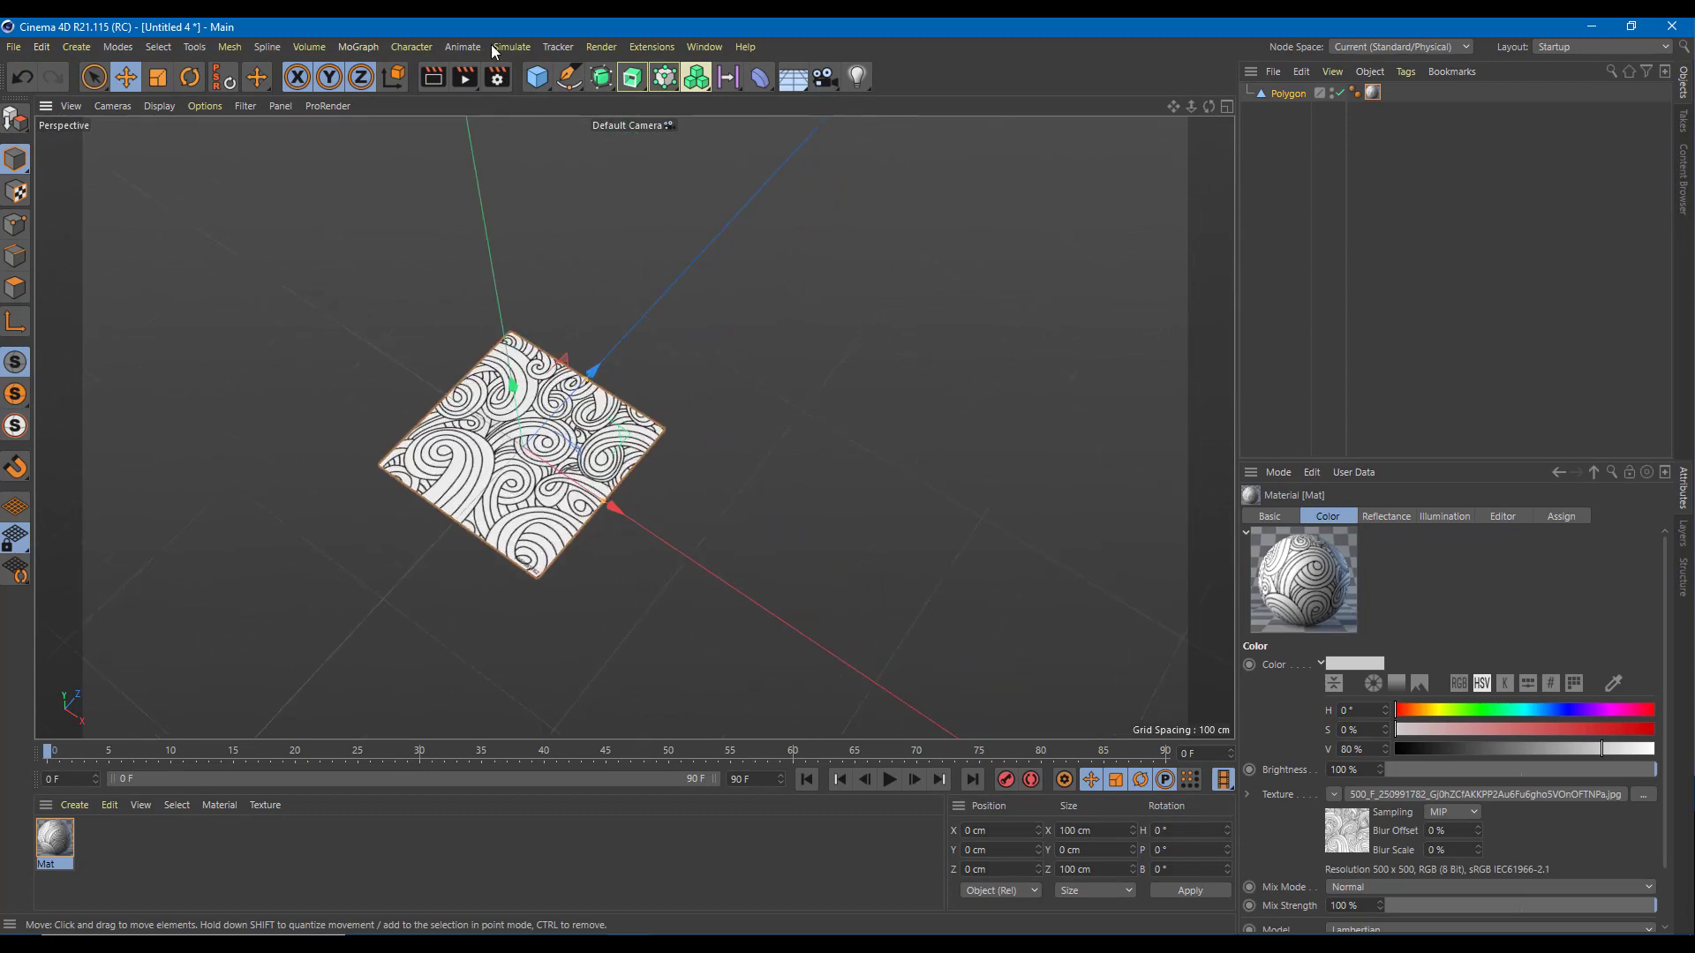
pyautogui.click(163, 82)
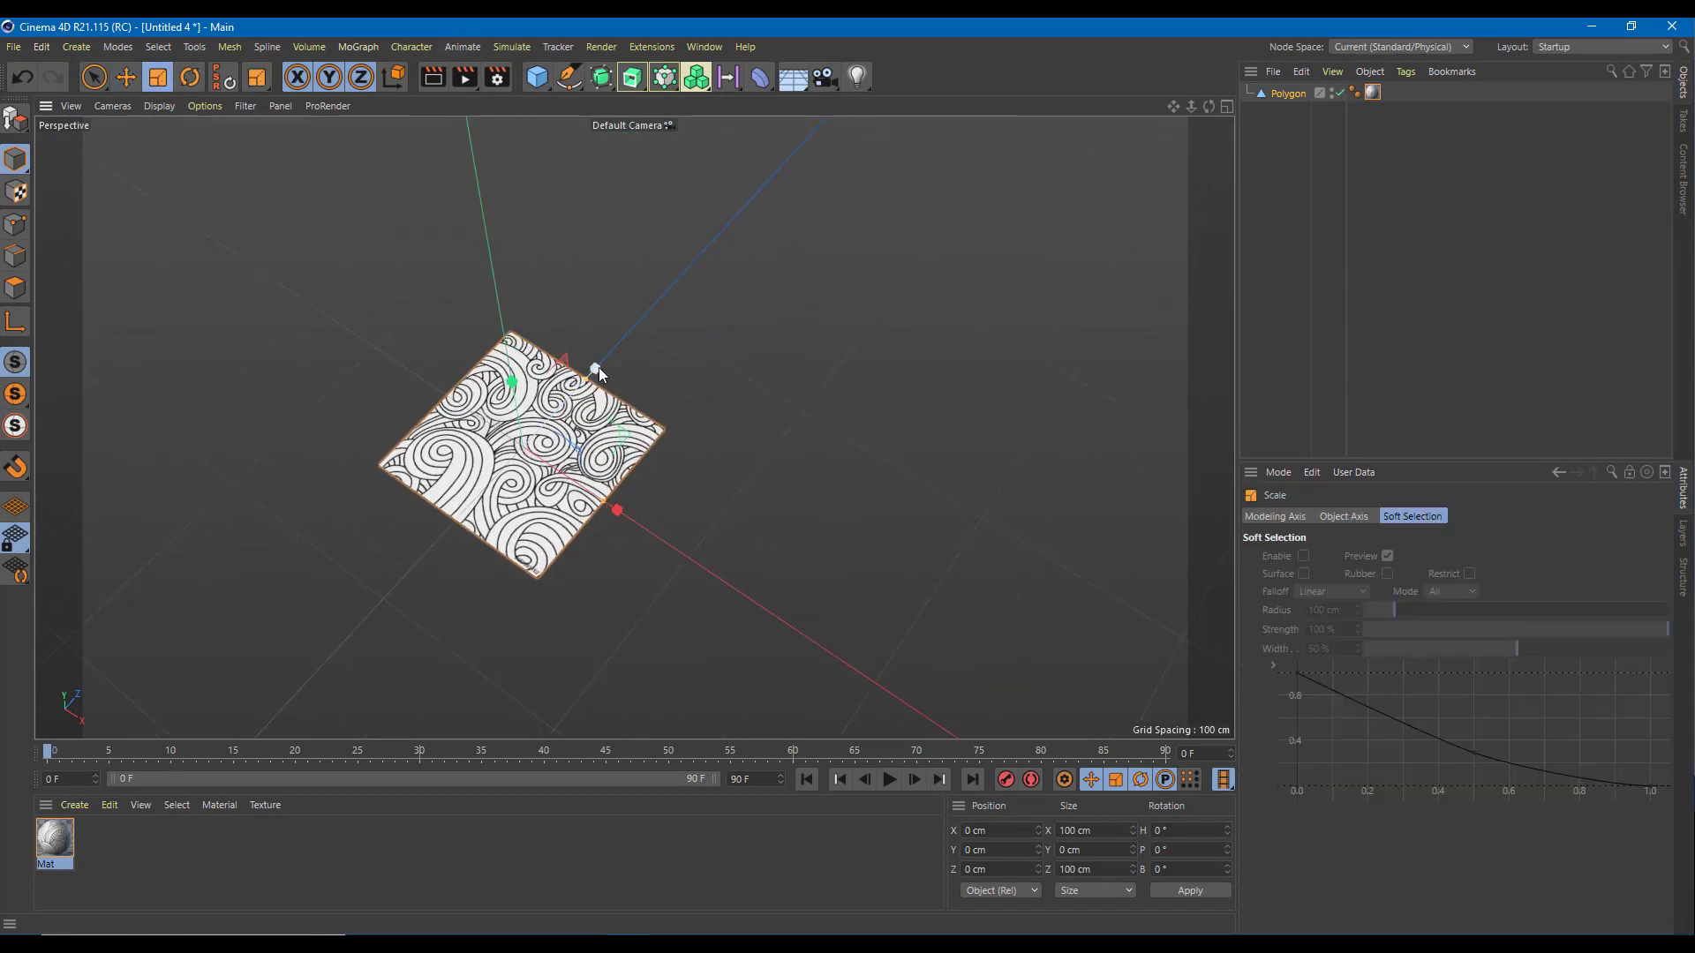
pyautogui.moveTo(595, 366); pyautogui.dragTo(883, 220)
pyautogui.scroll(-5, 726, 432)
# - Stand the textured polygon upright by rotating it to a pitch of exactly 90°
pyautogui.keyDown('alt'); pyautogui.moveTo(766, 464); pyautogui.dragTo(814, 404); pyautogui.keyUp('alt')
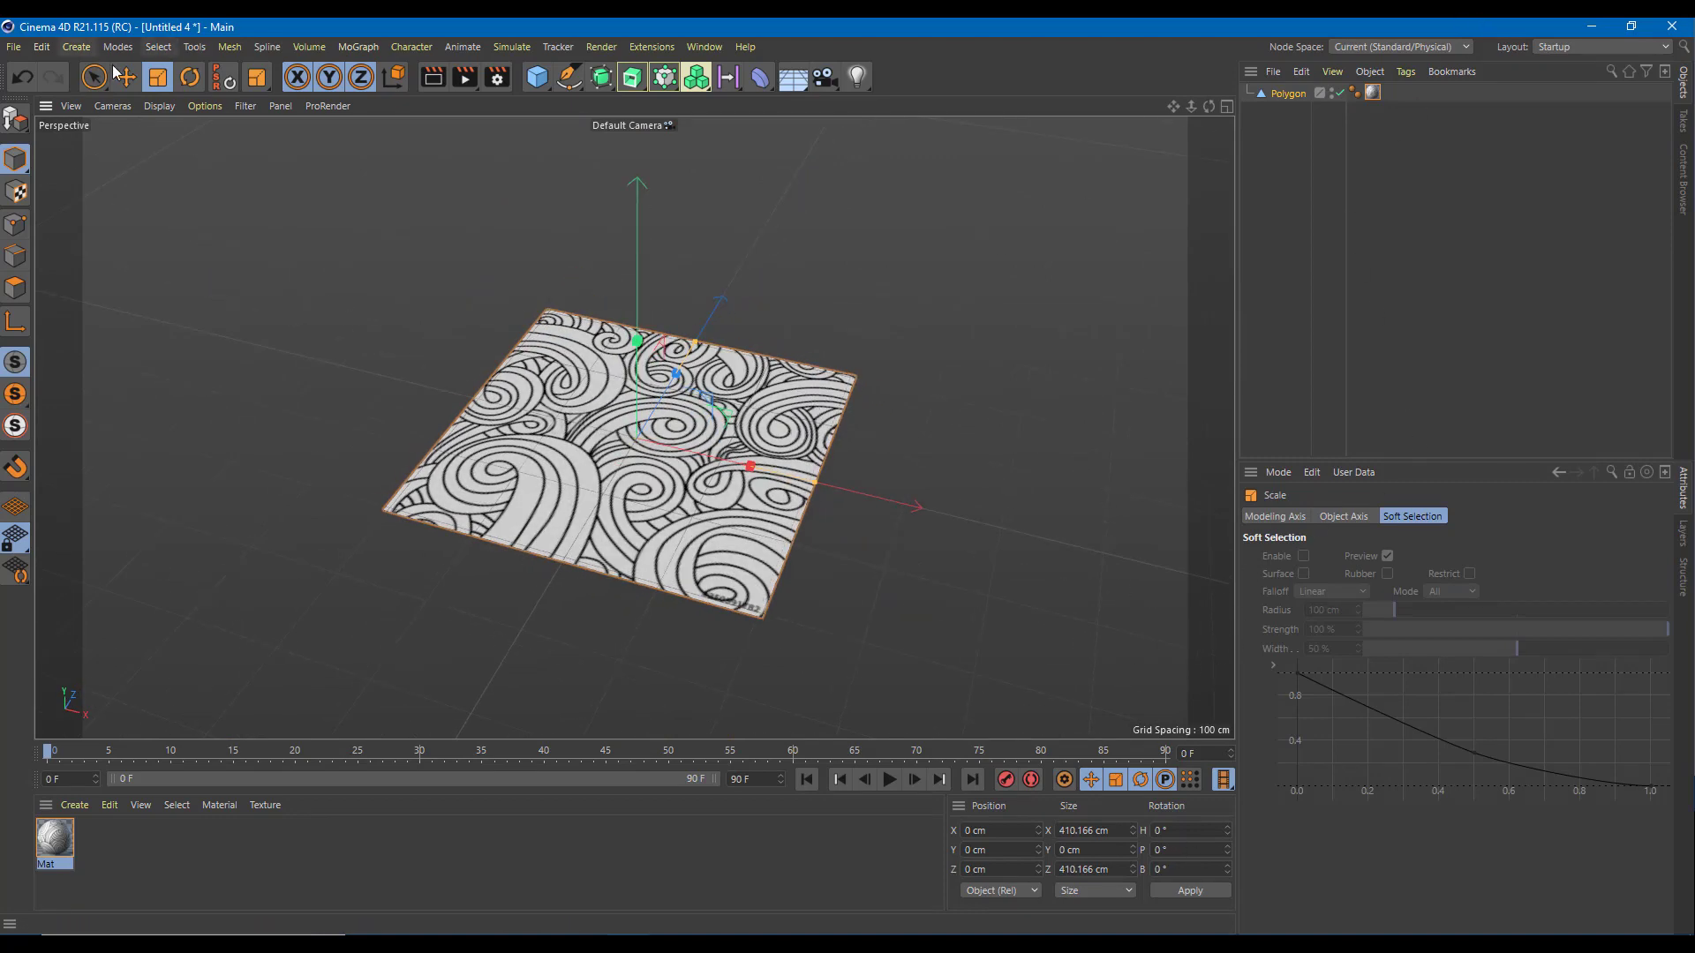
pyautogui.click(192, 78)
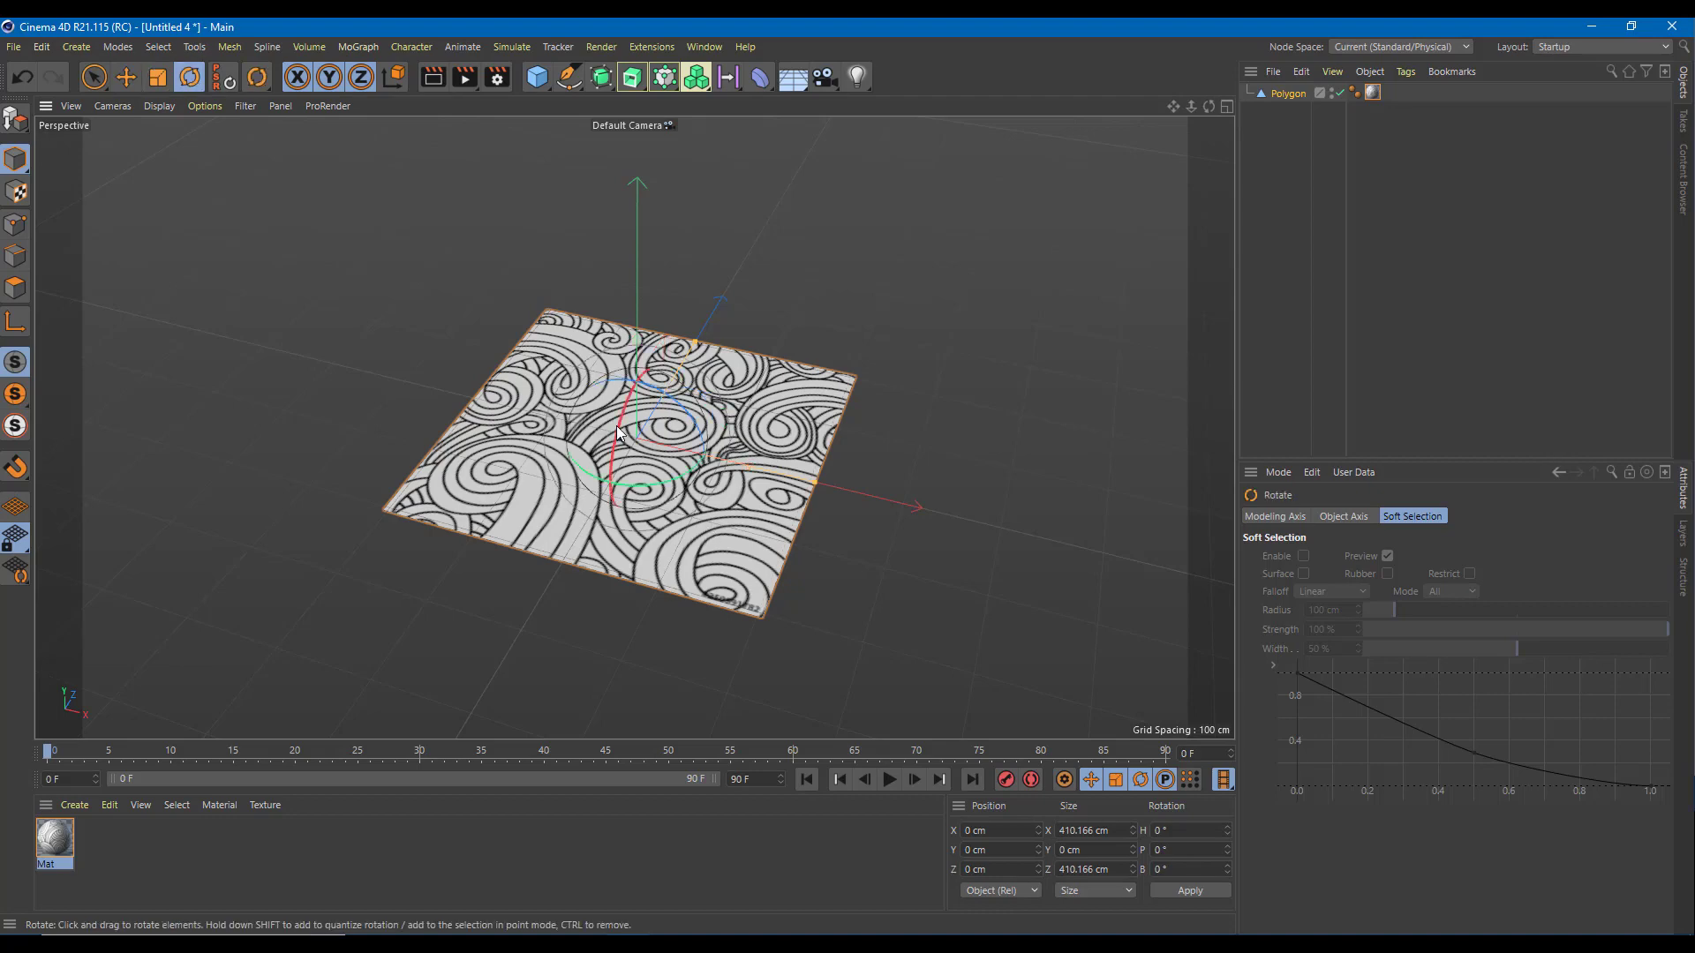
pyautogui.moveTo(617, 431); pyautogui.dragTo(611, 489)
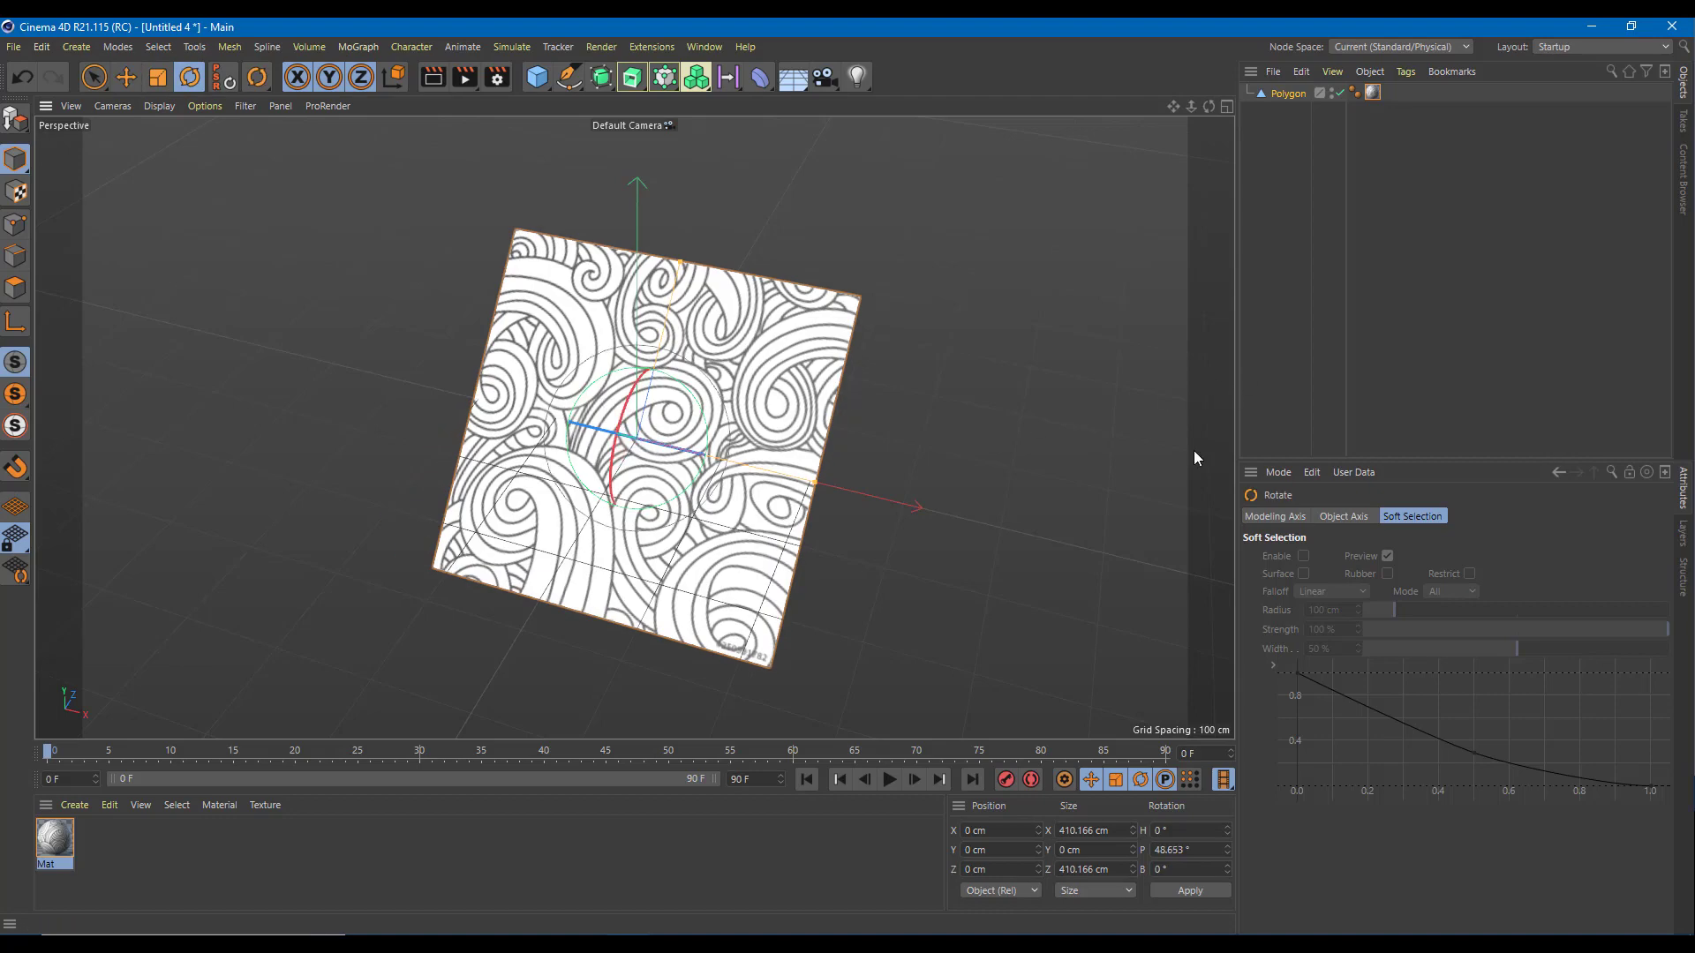
pyautogui.doubleClick(1203, 849)
pyautogui.write('90')
pyautogui.press('Return')
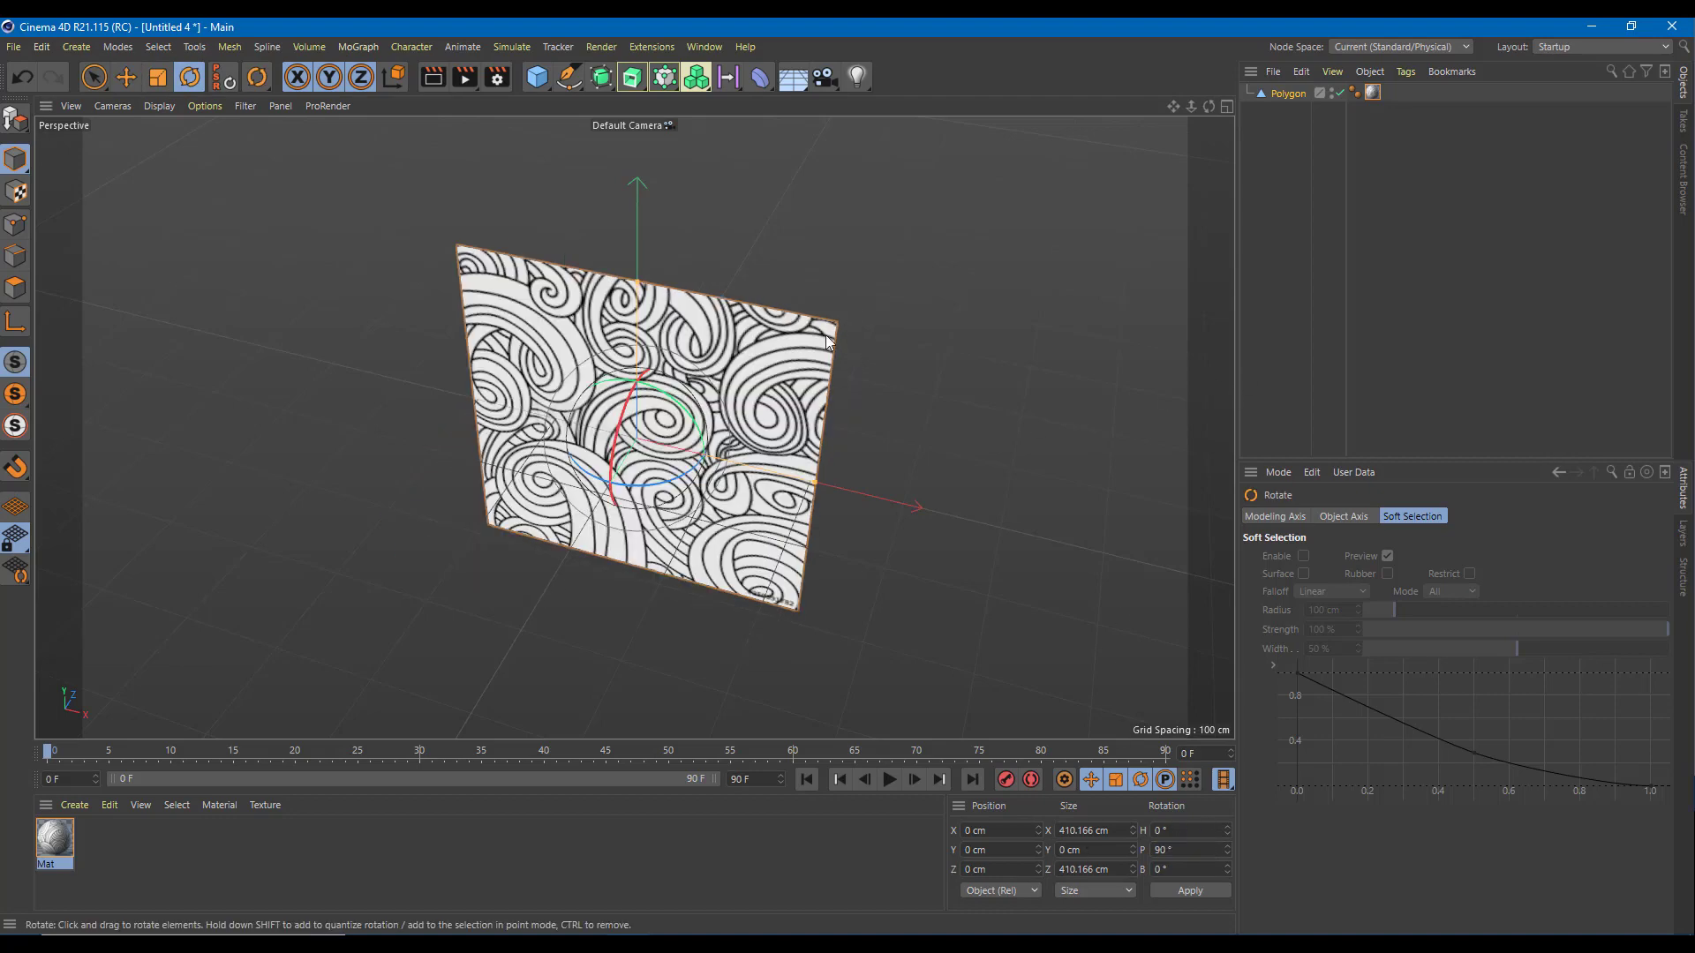
# - Create a new layer from the selected reference polygon and lock that layer
pyautogui.click(1684, 536)
pyautogui.click(1279, 471)
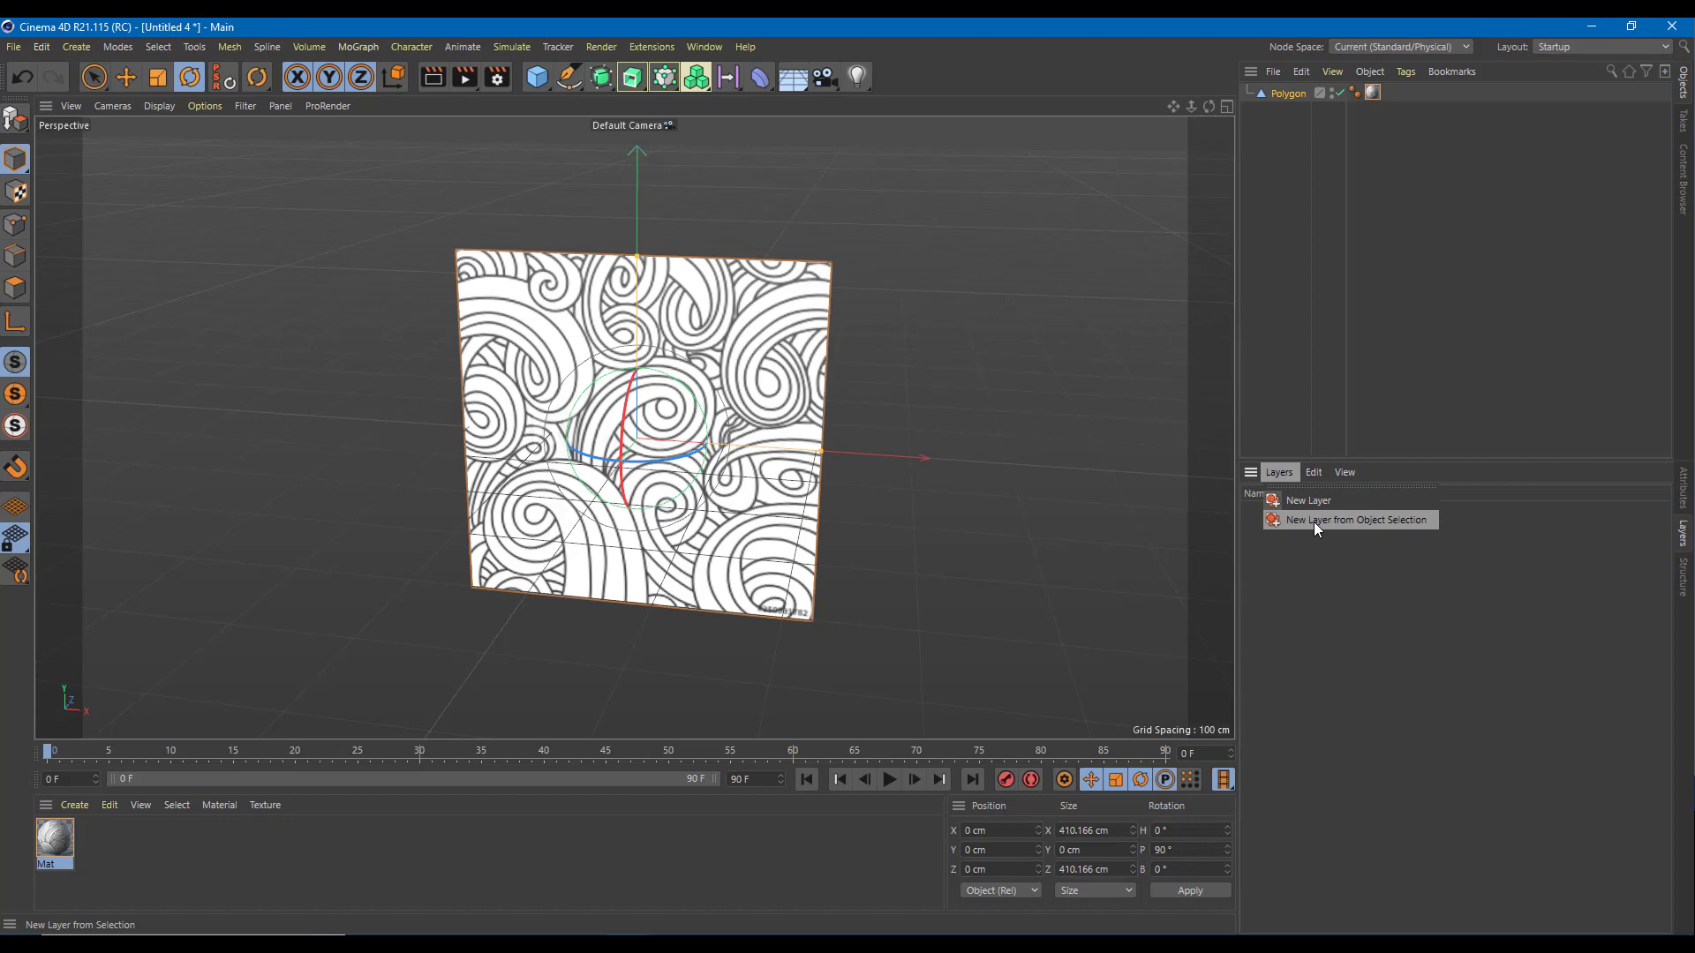
pyautogui.click(1313, 527)
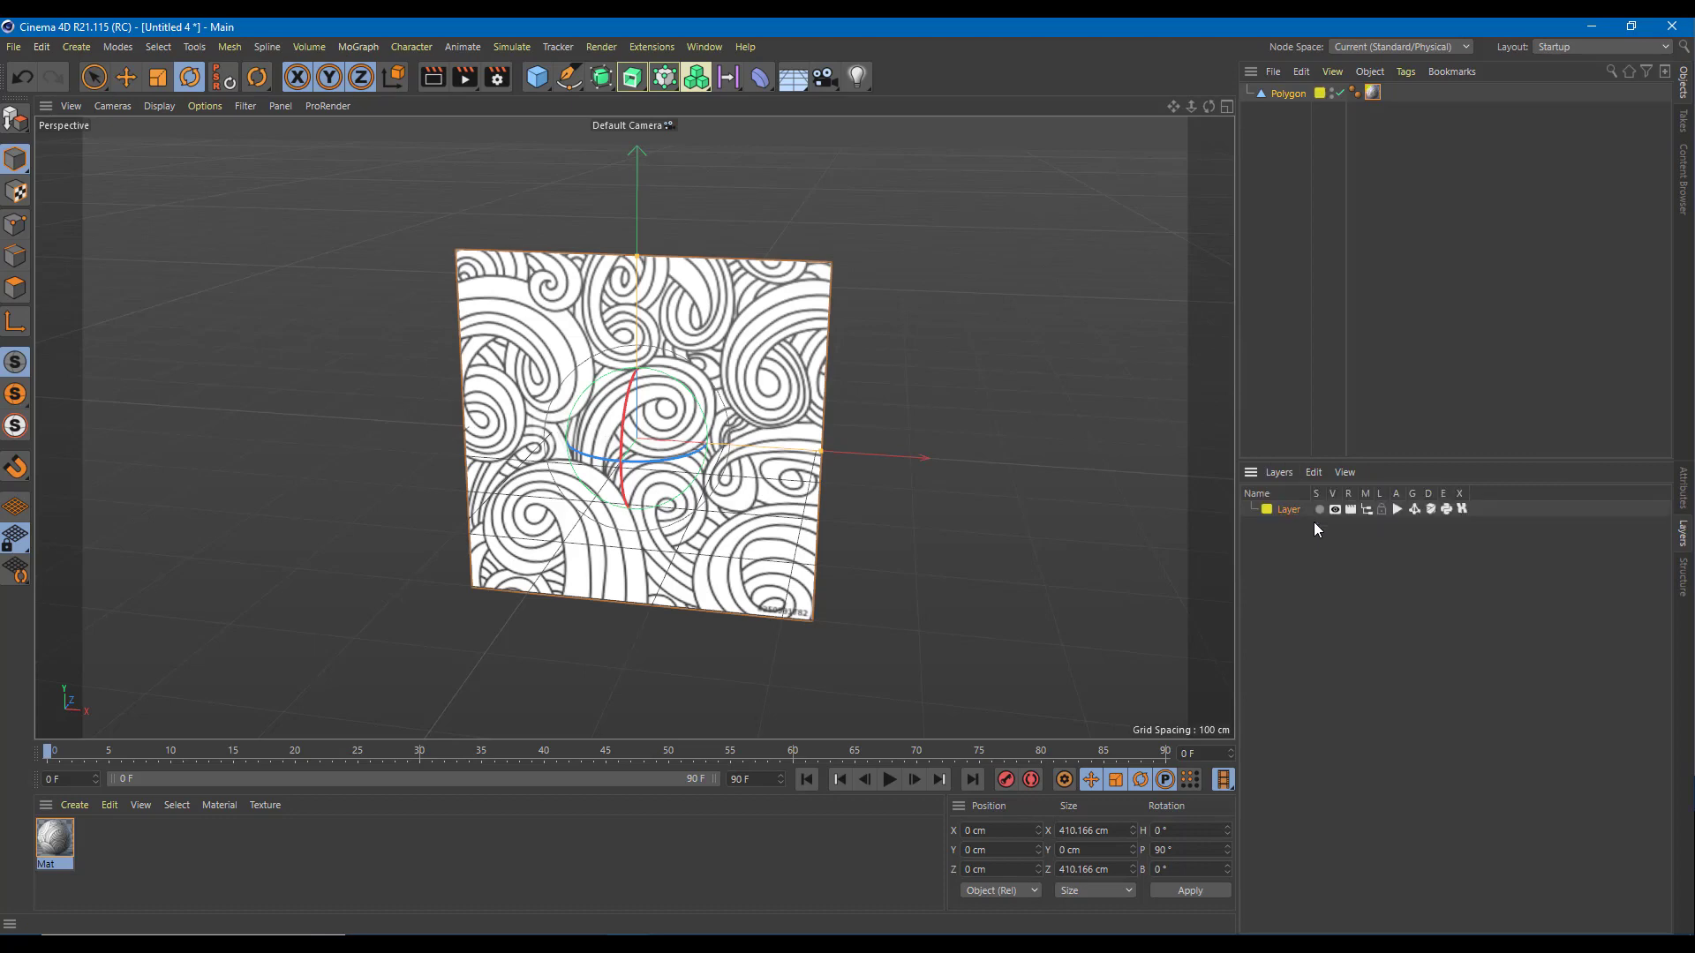
pyautogui.click(1381, 510)
# - Show all four views and switch the Front view's display to Gouraud Shading
pyautogui.keyDown('alt'); pyautogui.moveTo(697, 415); pyautogui.dragTo(755, 405); pyautogui.keyUp('alt')
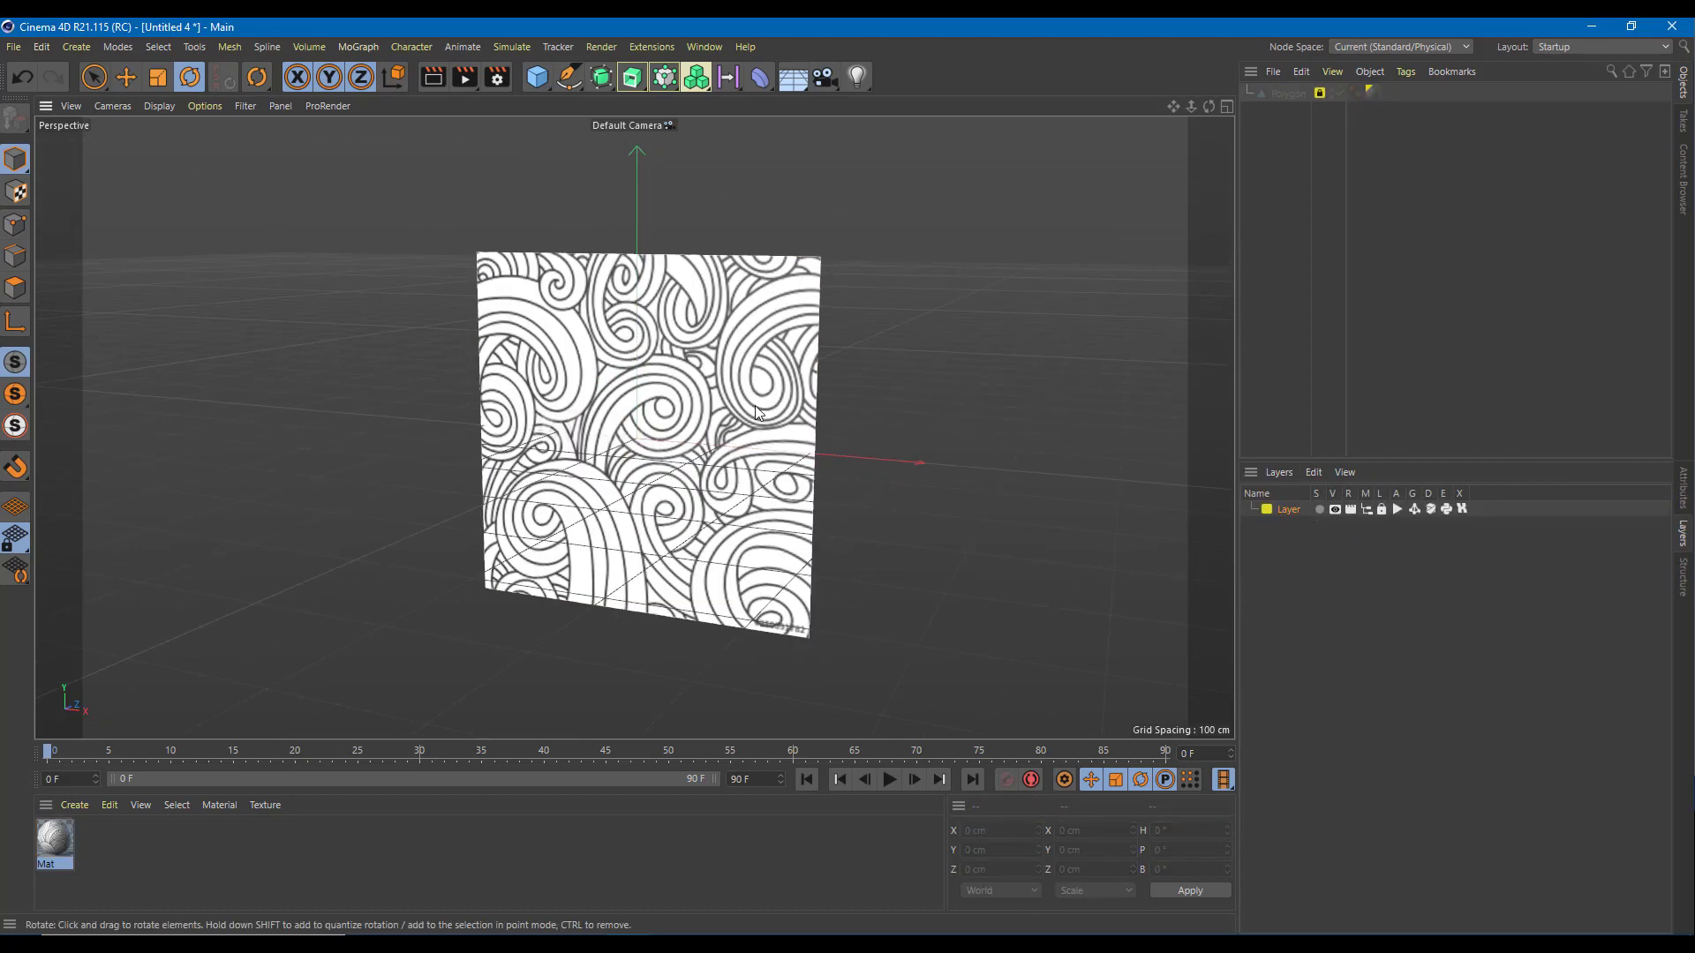
pyautogui.middleClick(755, 405)
pyautogui.click(871, 513)
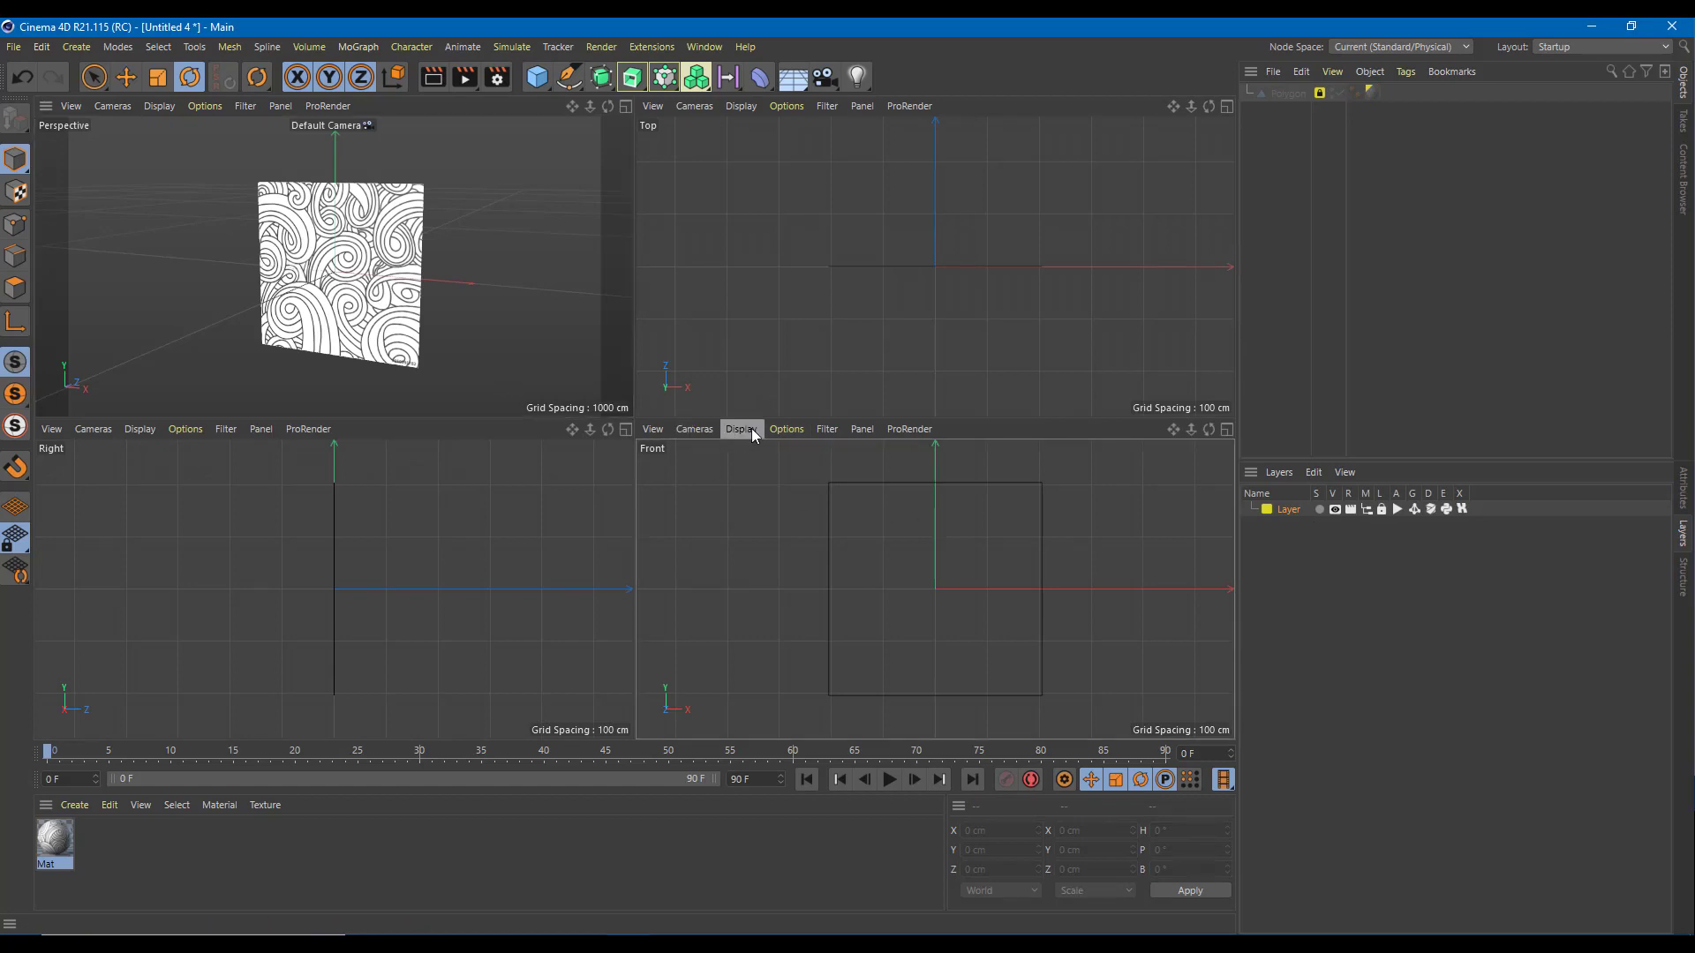
pyautogui.click(695, 432)
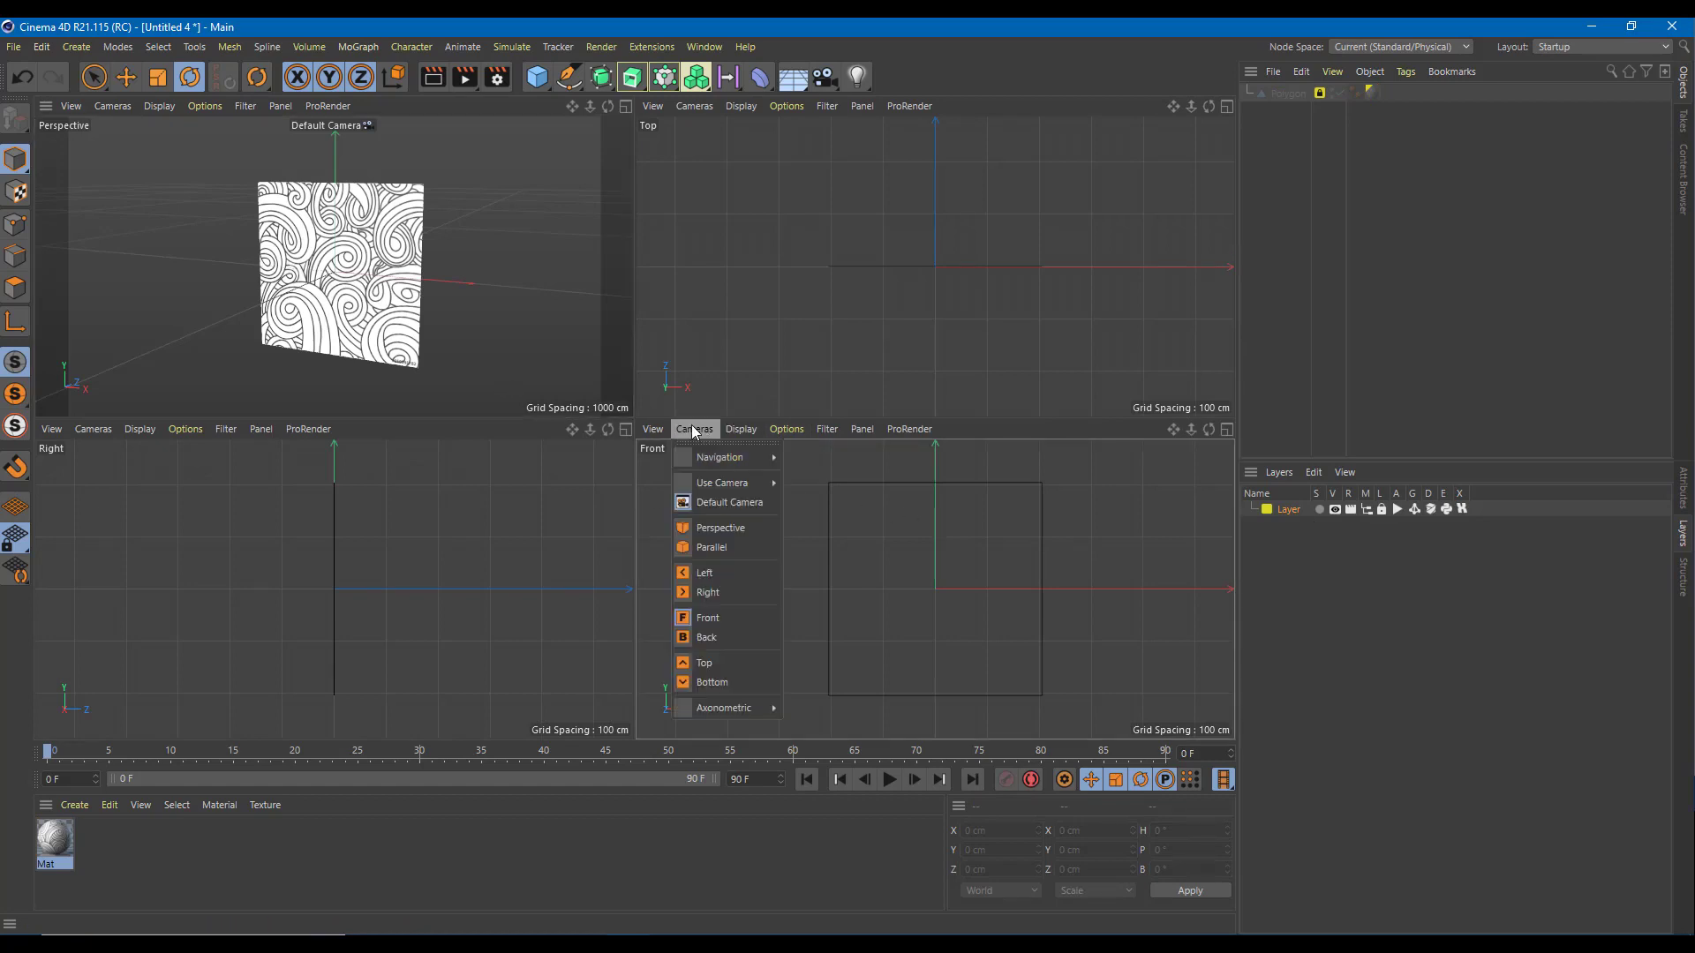
pyautogui.click(798, 427)
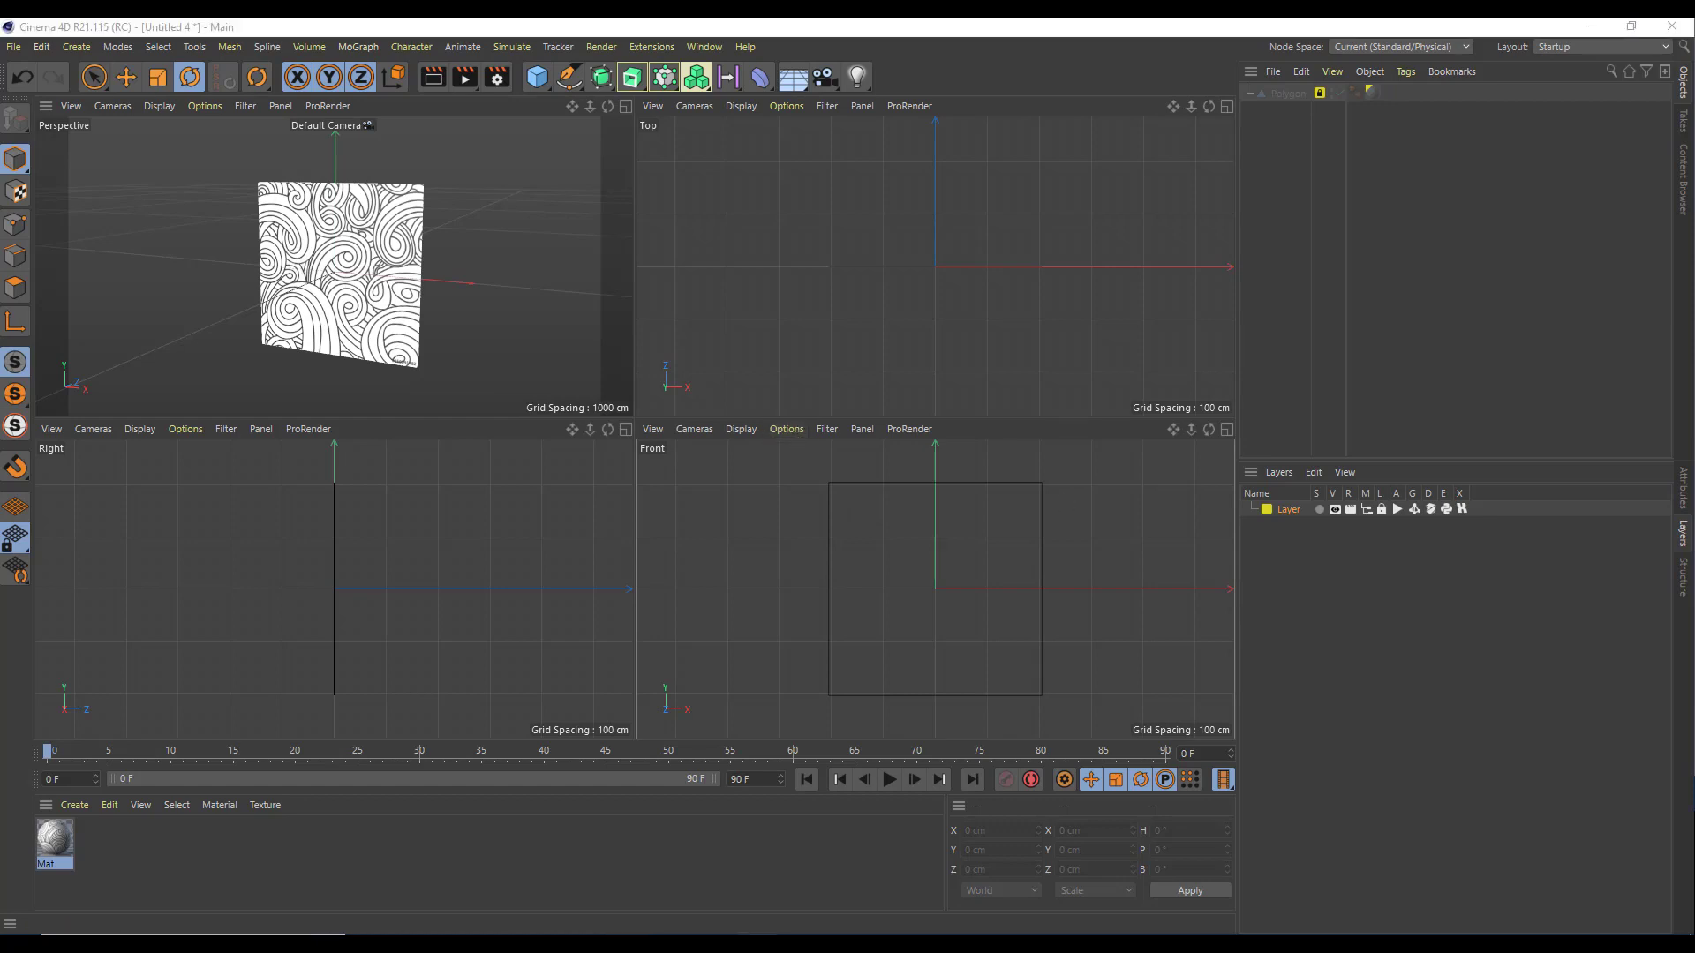
pyautogui.click(743, 427)
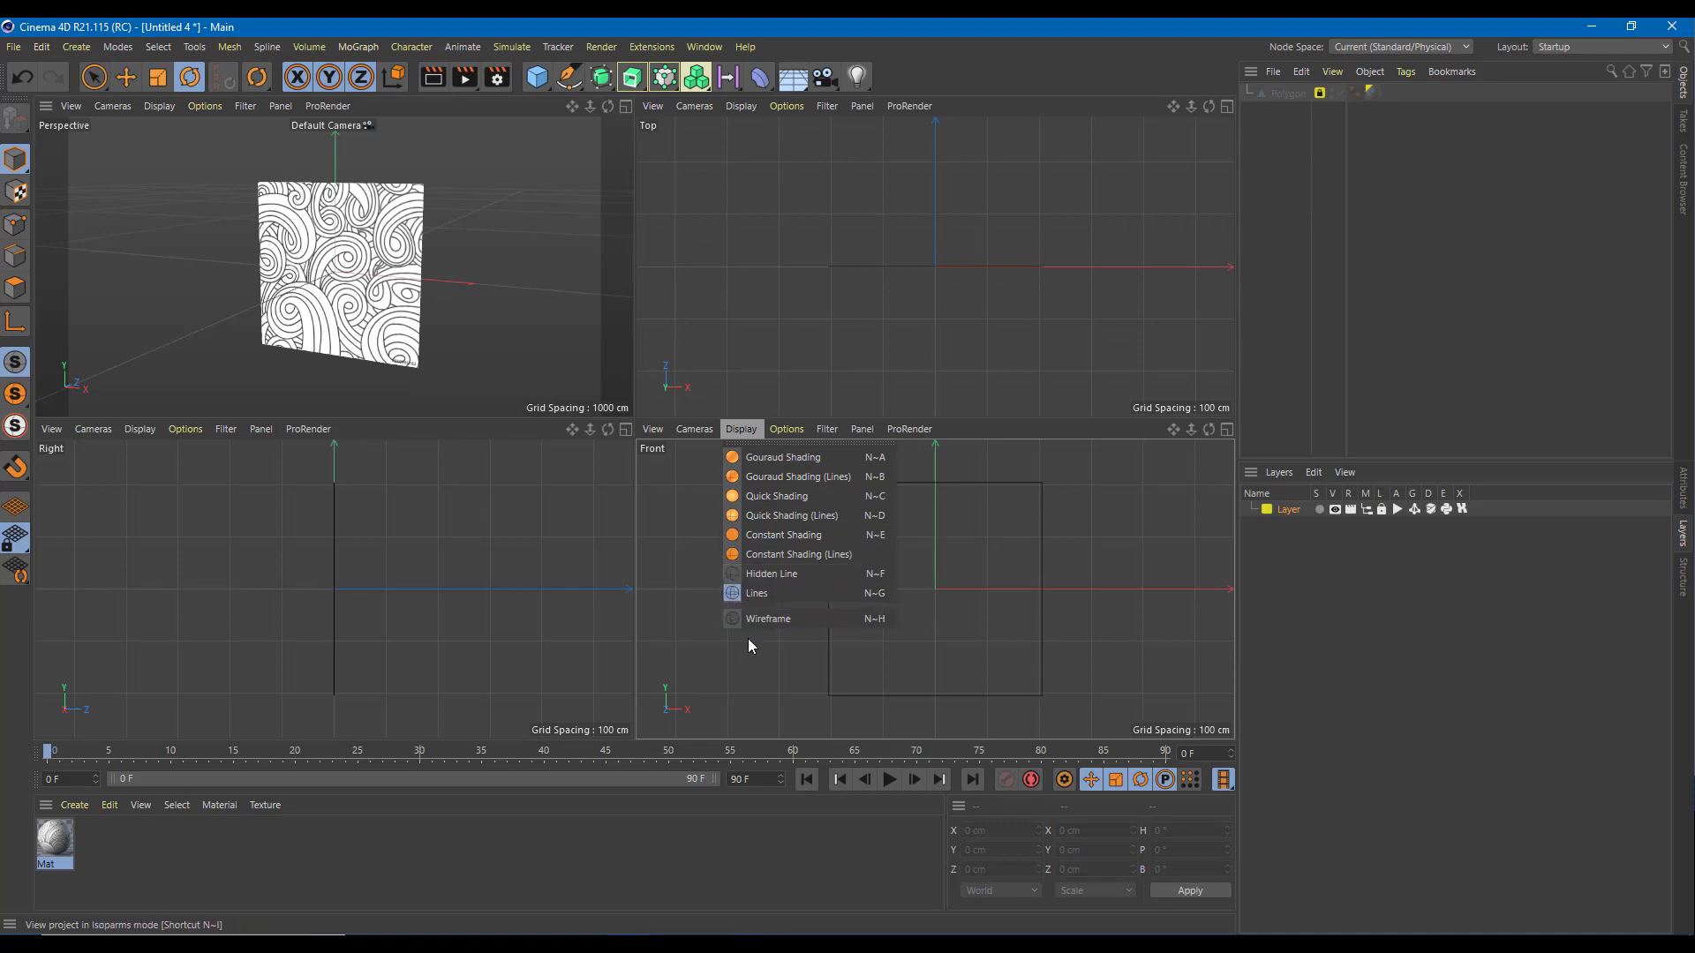
pyautogui.click(782, 464)
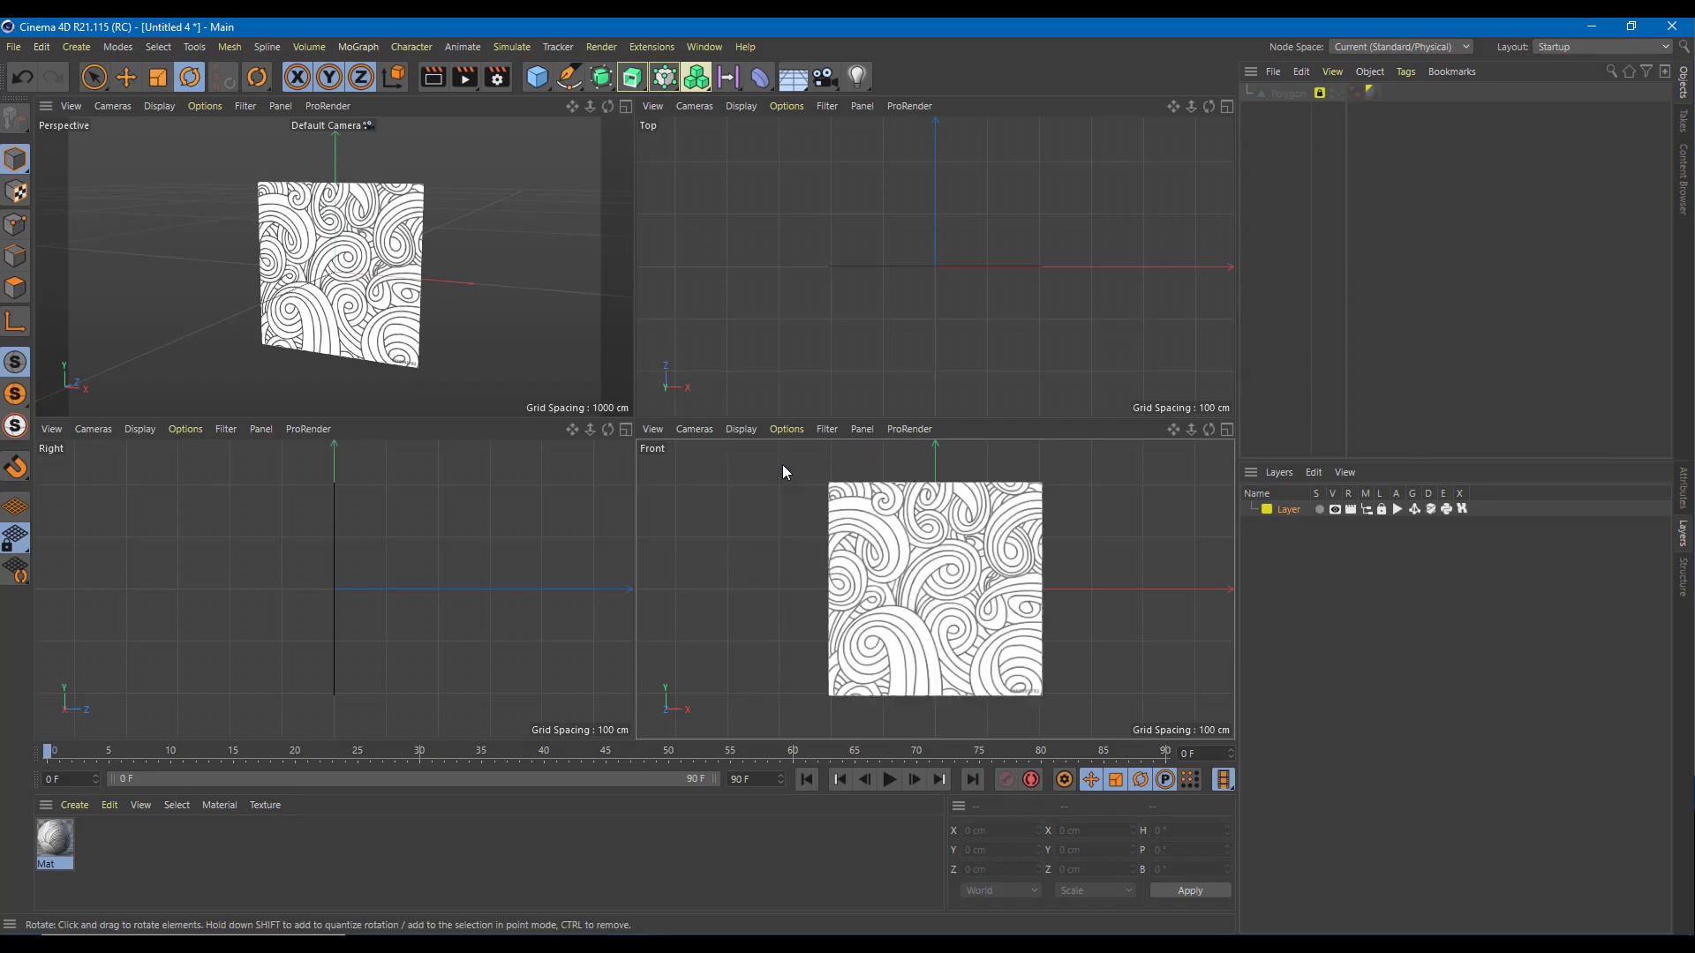
# - With the Polygon Pen in the Front view, trace the outer edge of the large swirl in the pattern's upper-left area
pyautogui.scroll(-3, 956, 555)
pyautogui.scroll(6, 956, 556)
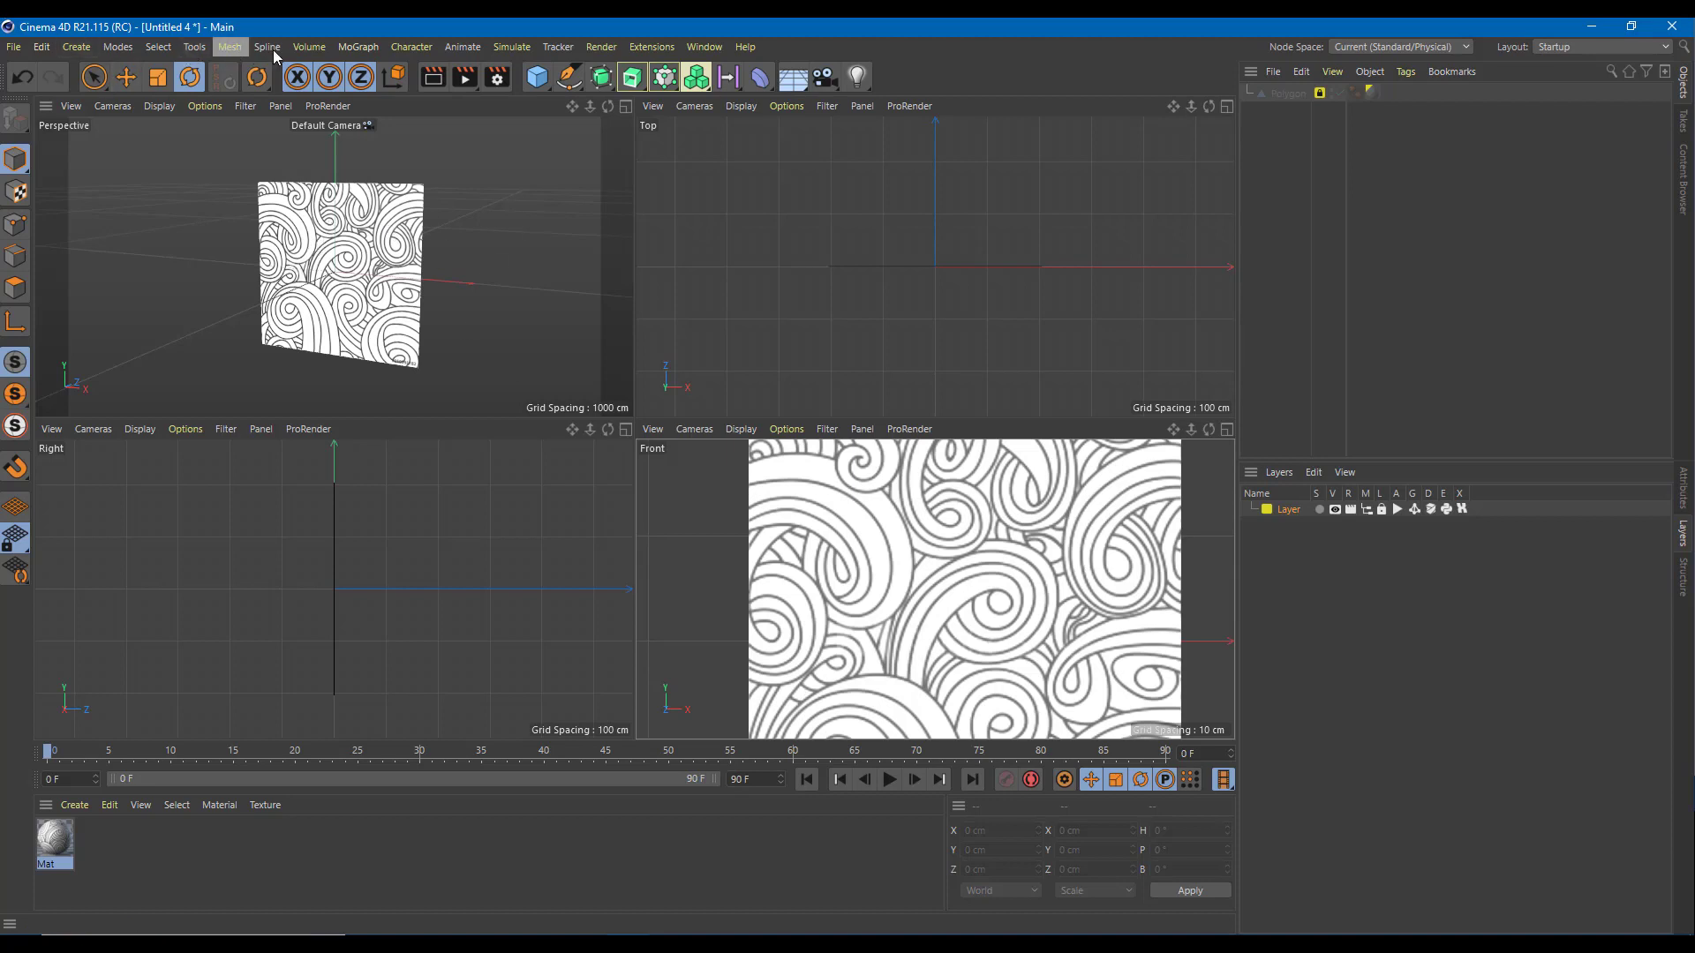
pyautogui.click(273, 50)
pyautogui.moveTo(233, 49)
pyautogui.click(254, 79)
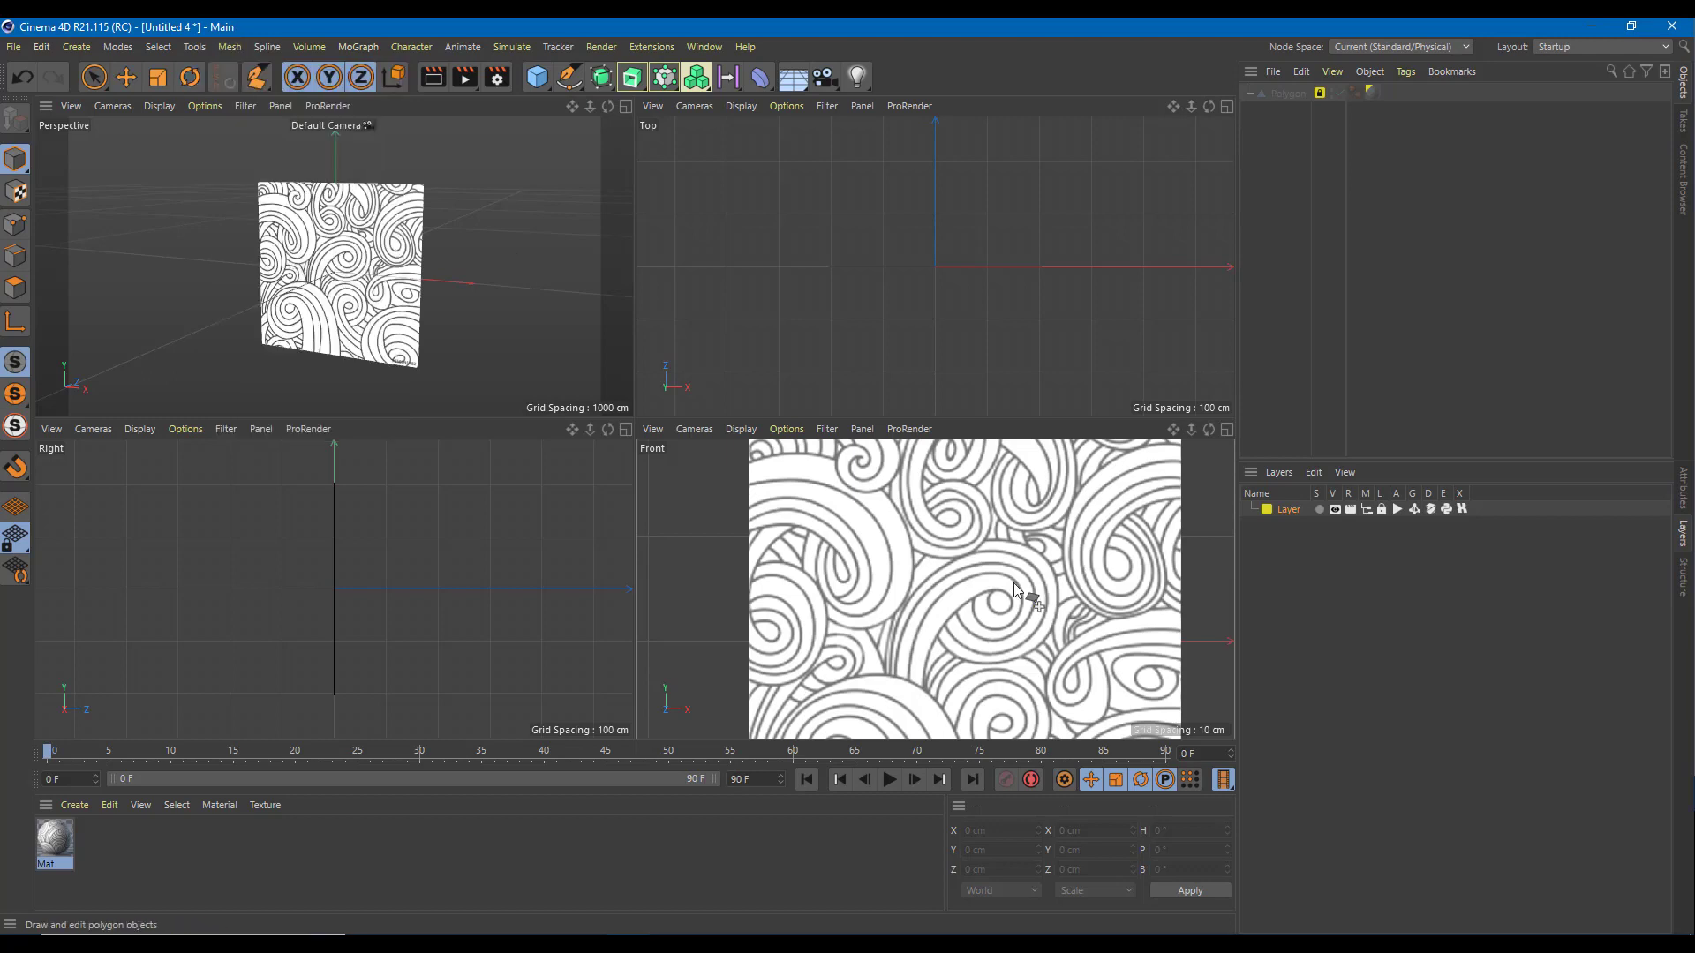
pyautogui.click(912, 590)
pyautogui.click(909, 533)
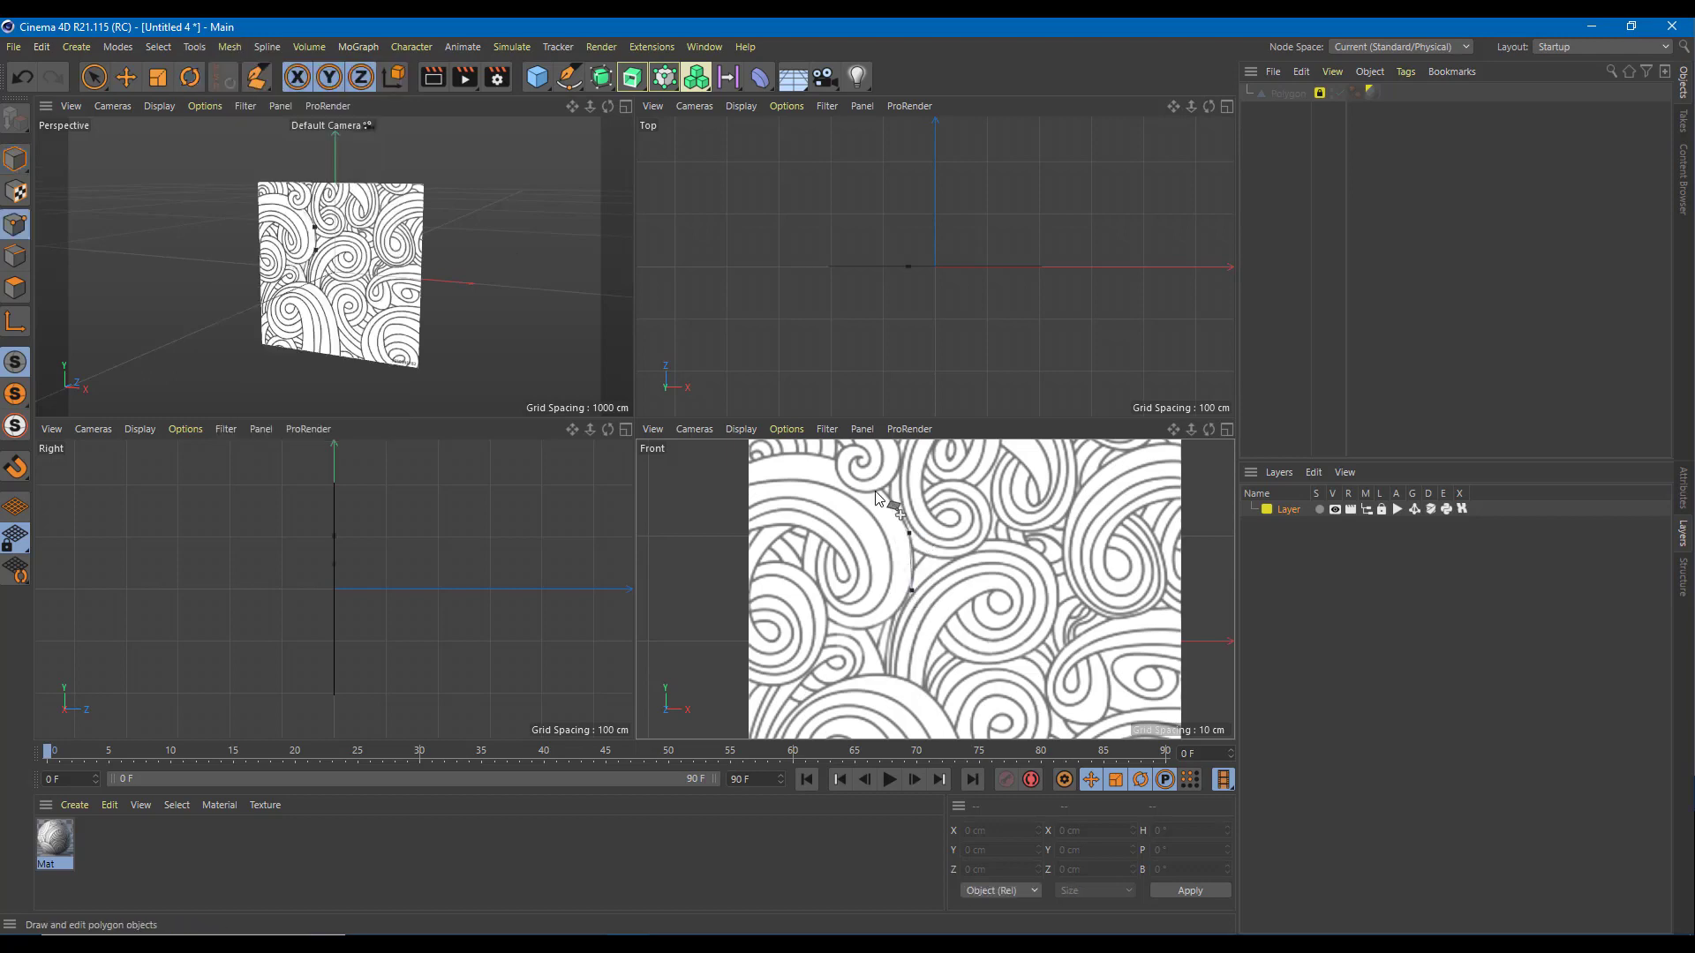
pyautogui.click(875, 491)
pyautogui.click(811, 460)
pyautogui.click(764, 453)
pyautogui.click(750, 484)
# - Trace the same swirl's inner edge and rounded lower end, and close the polygon at its starting point
pyautogui.click(794, 519)
pyautogui.click(841, 576)
pyautogui.click(845, 611)
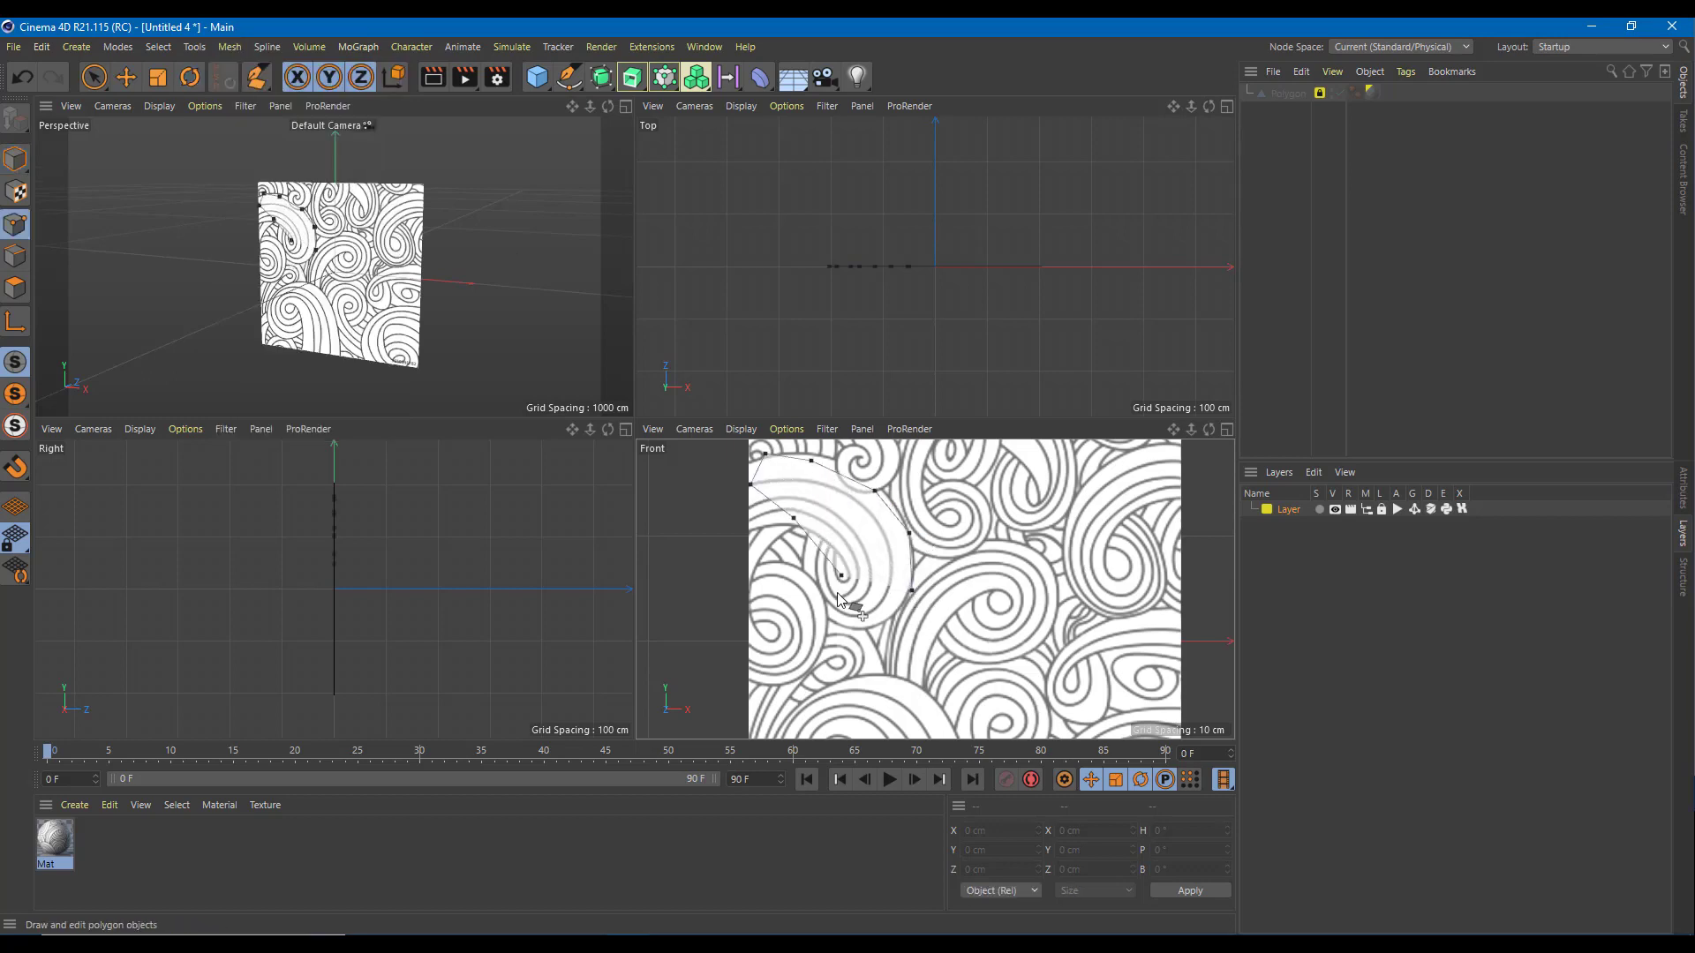
pyautogui.click(871, 620)
pyautogui.click(910, 590)
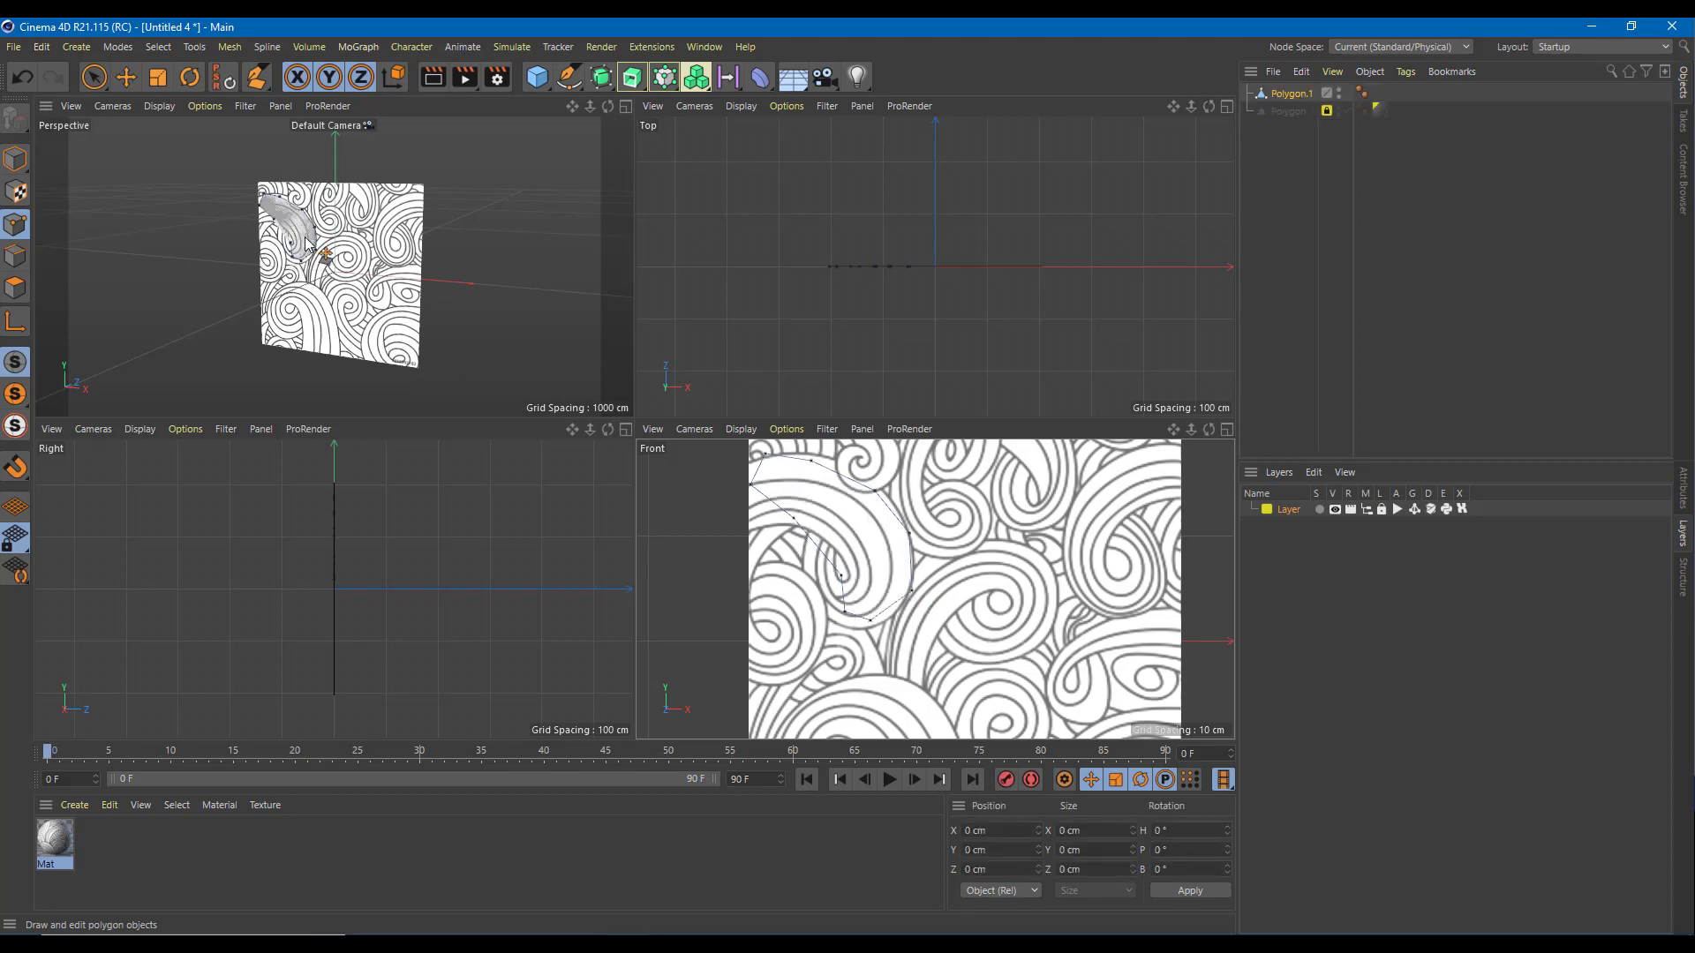
pyautogui.scroll(3, 287, 237)
pyautogui.scroll(4, 333, 237)
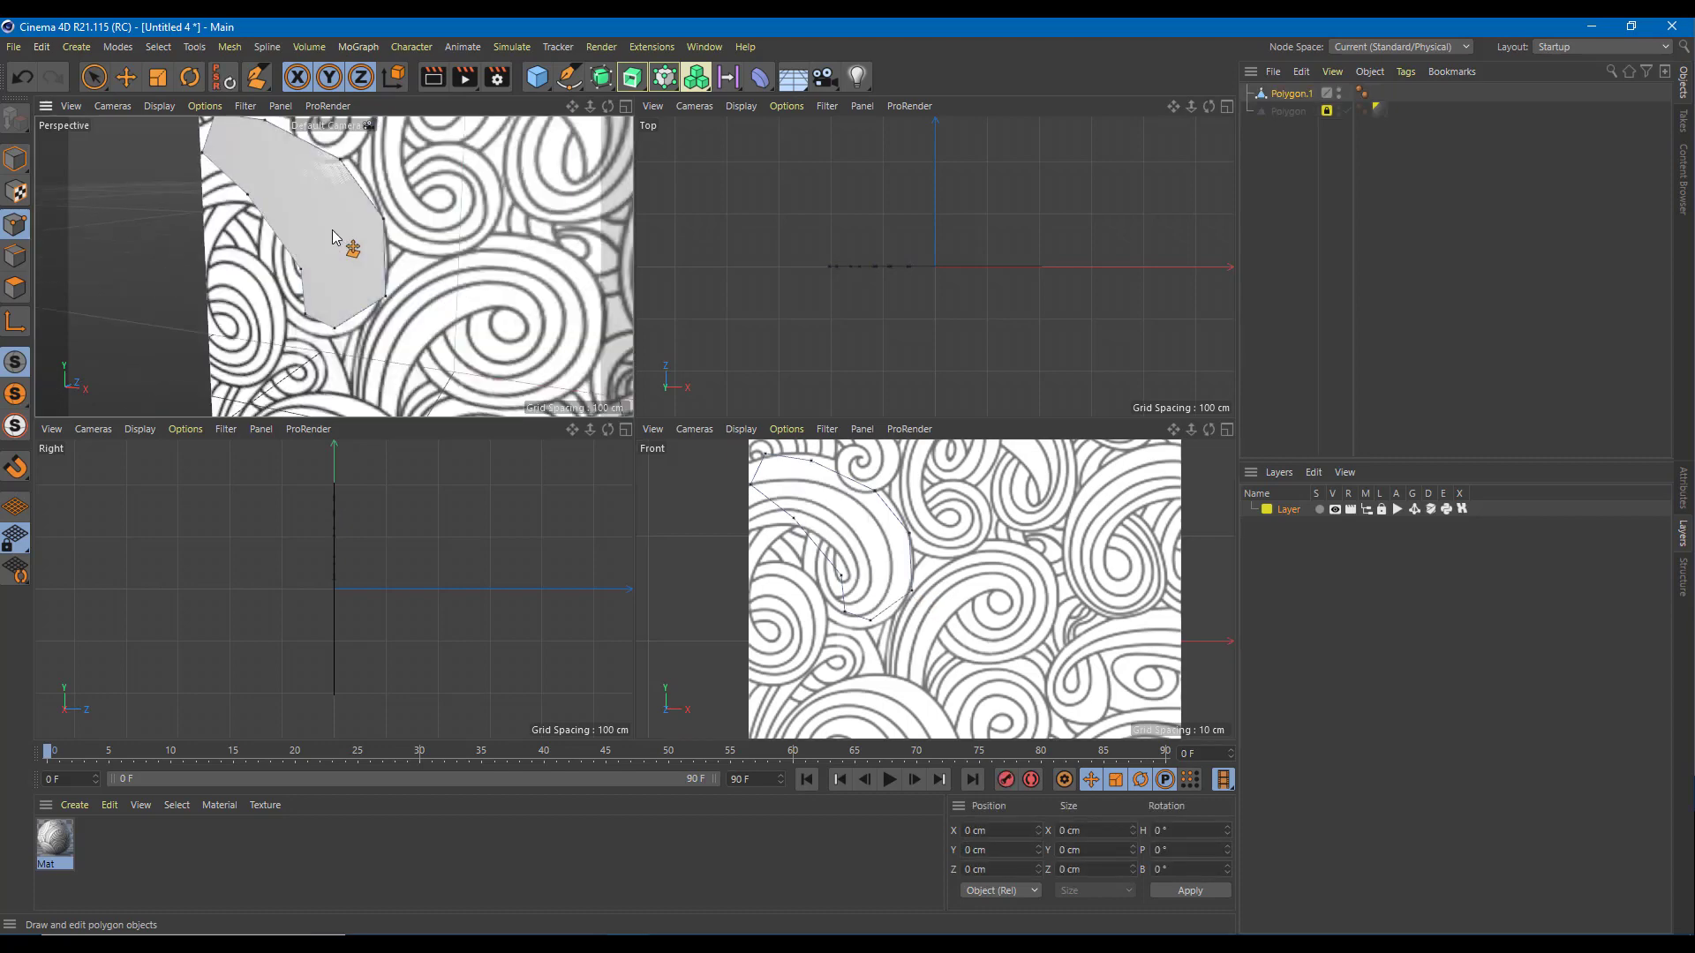